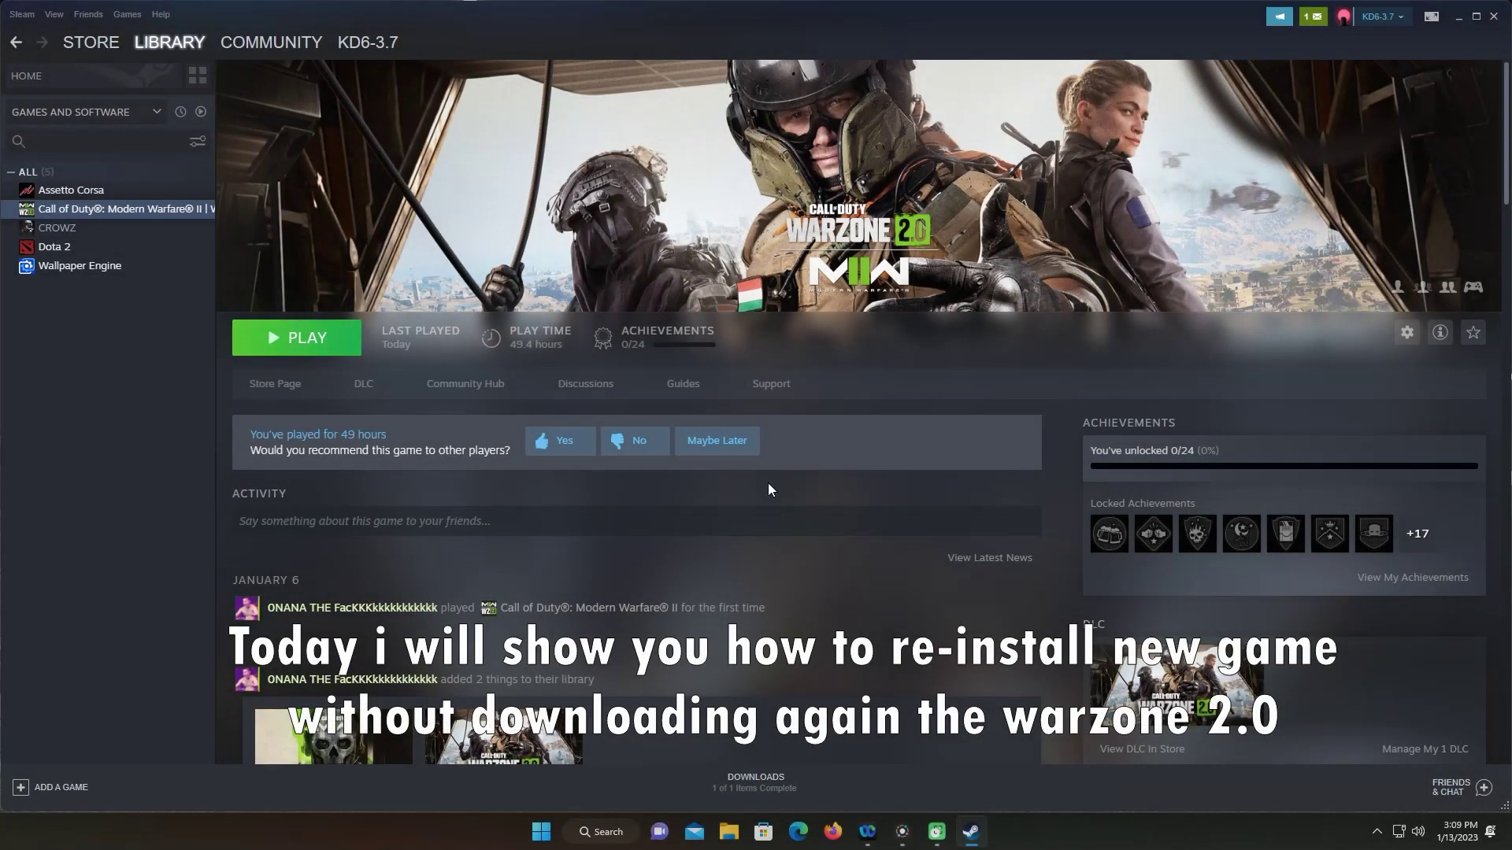
- Launch Call of Duty: Modern Warfare II in safe mode
left_click(280, 345)
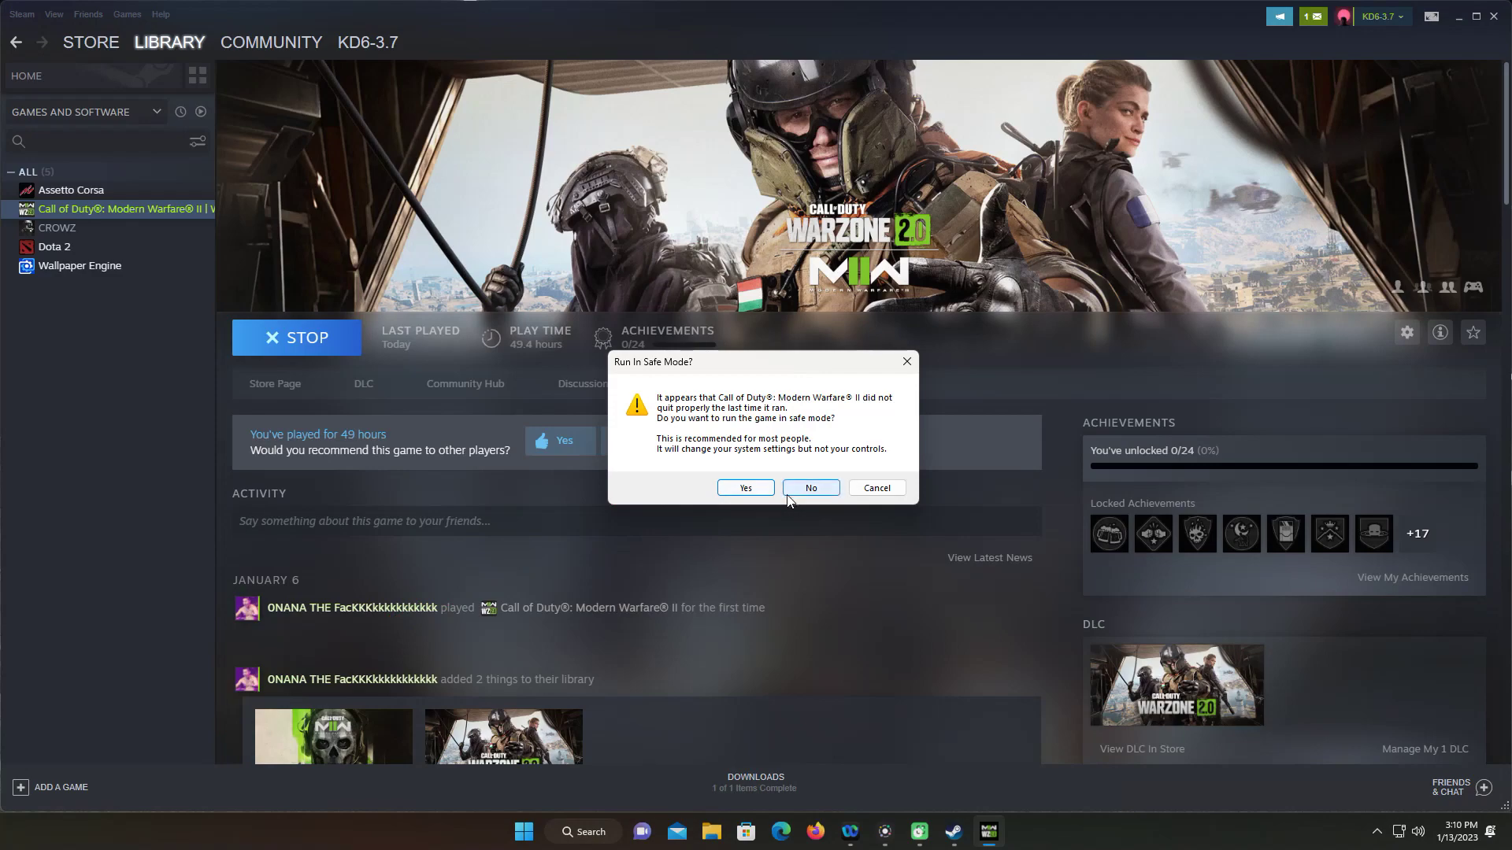
left_click(745, 489)
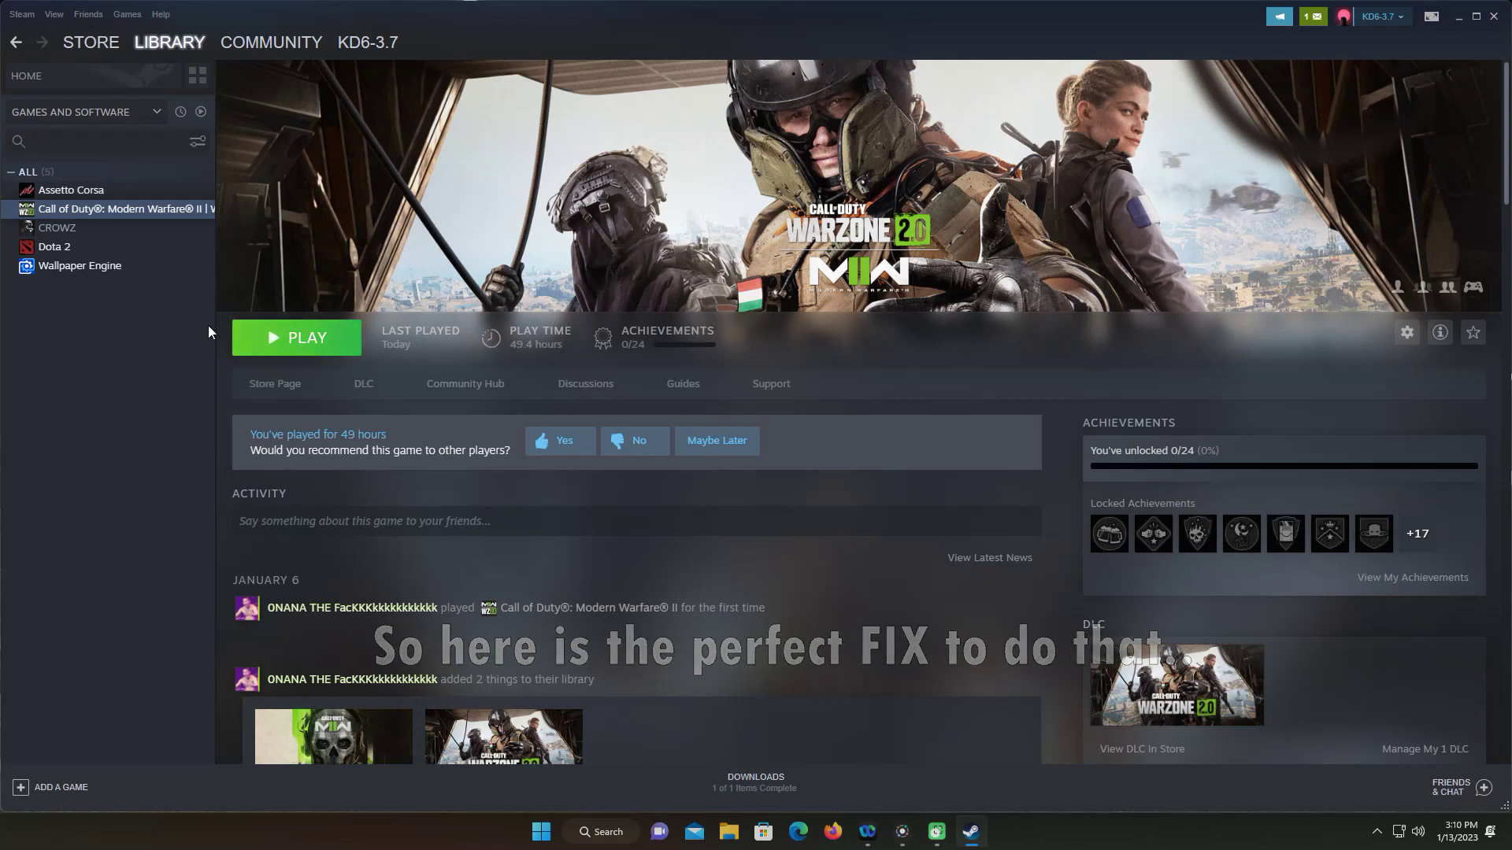
- Browse the local files of Call of Duty: Modern Warfare II from its properties and go up to the Steam common folder
right_click(82, 206)
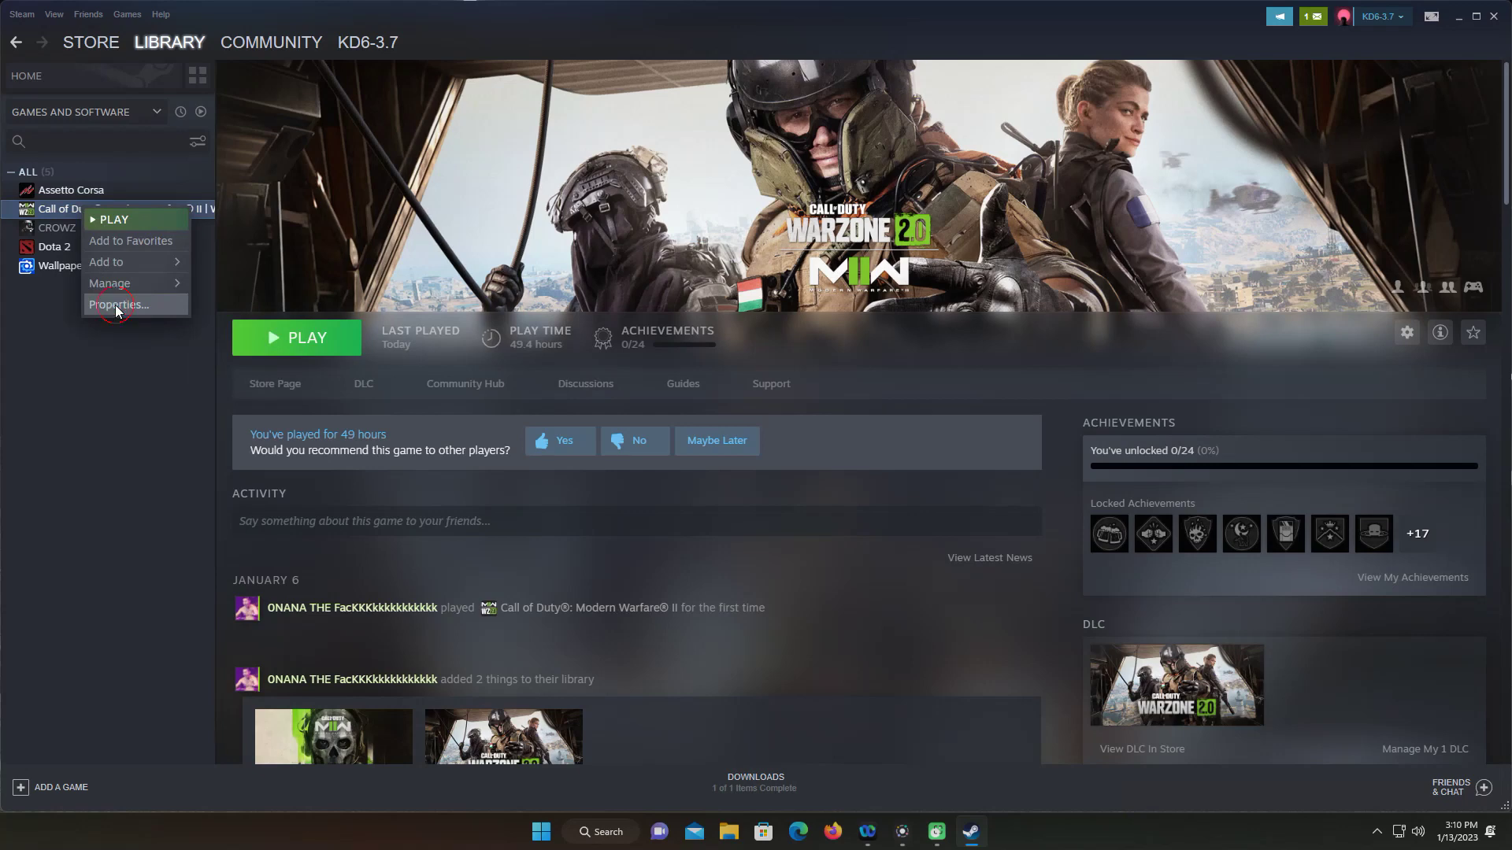
left_click(115, 305)
left_click(504, 338)
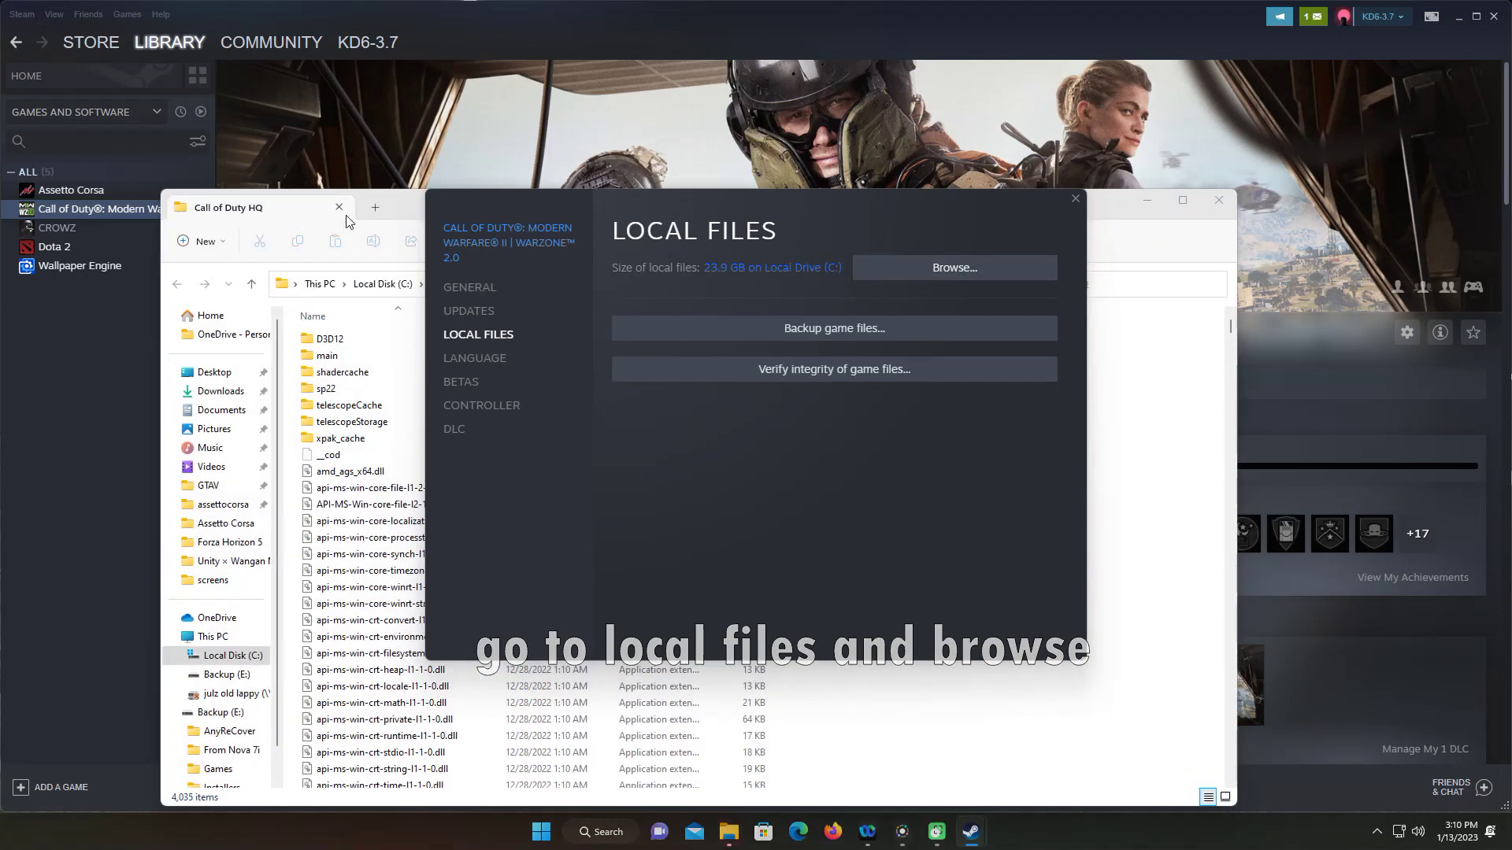
left_click(403, 201)
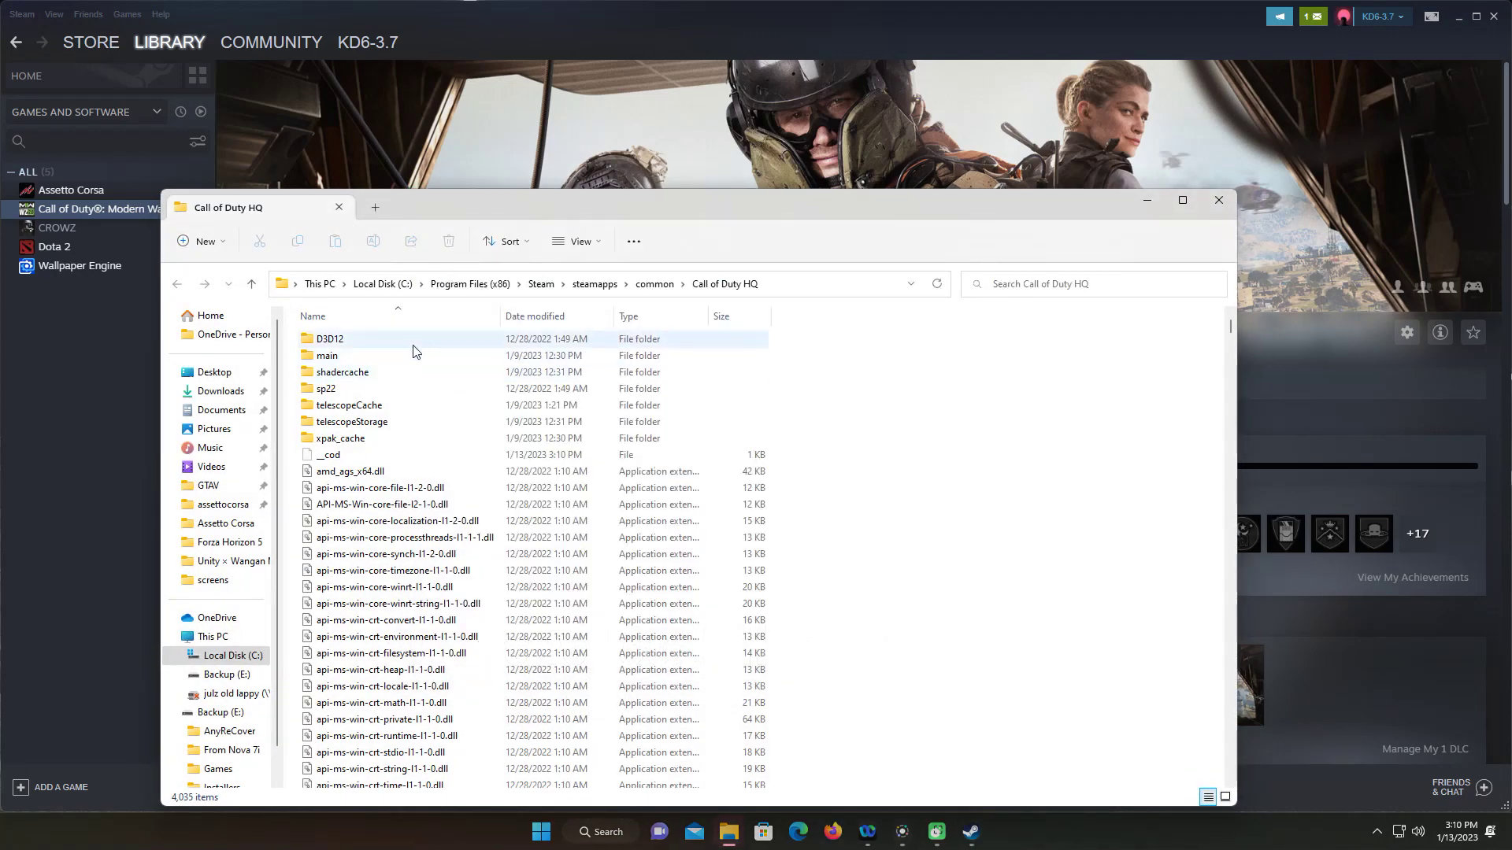
left_click_drag(679, 210, 677, 100)
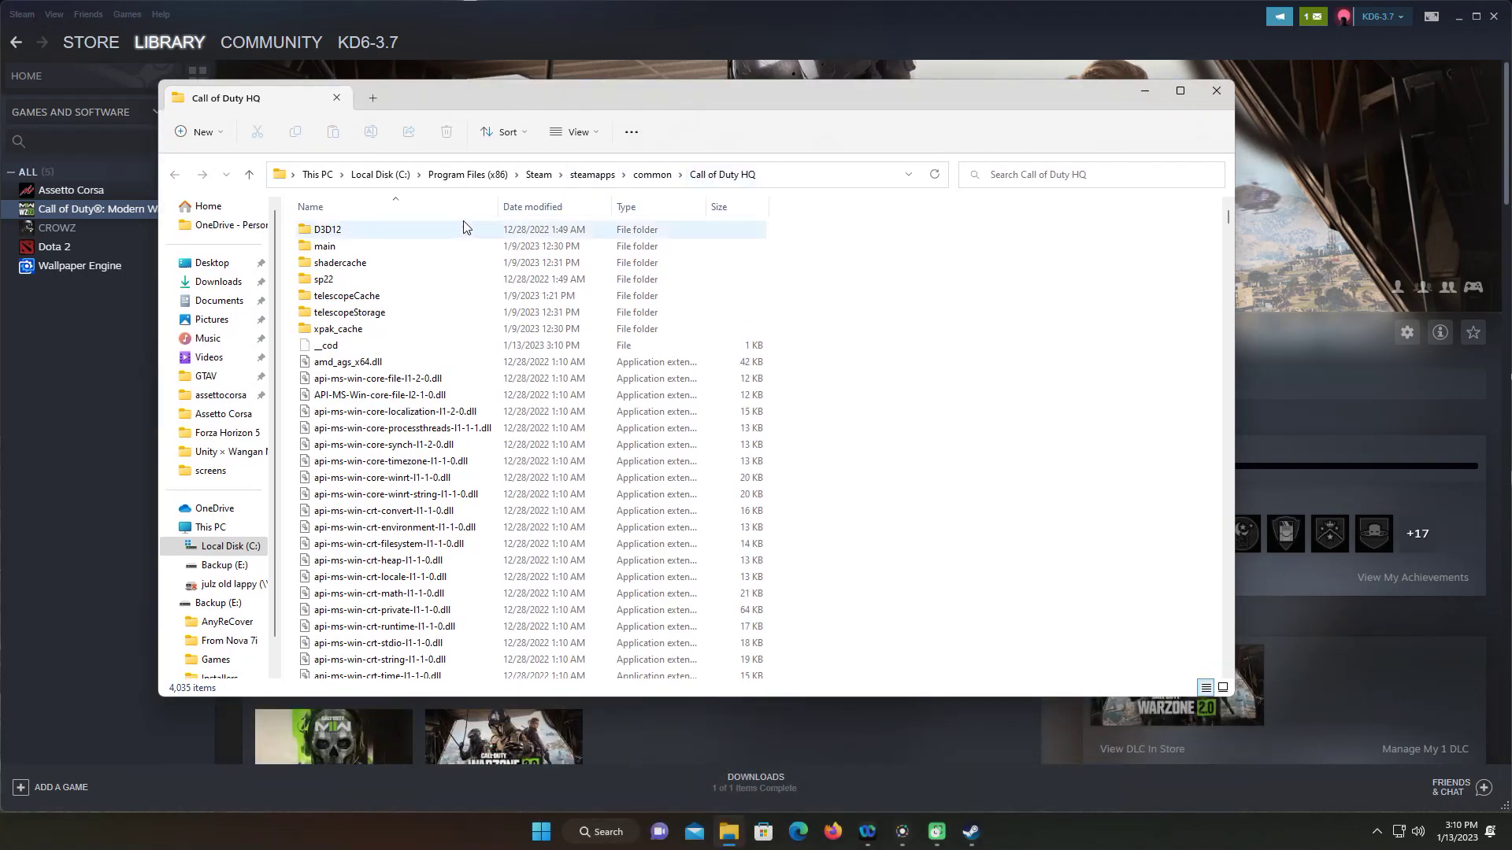
left_click(652, 174)
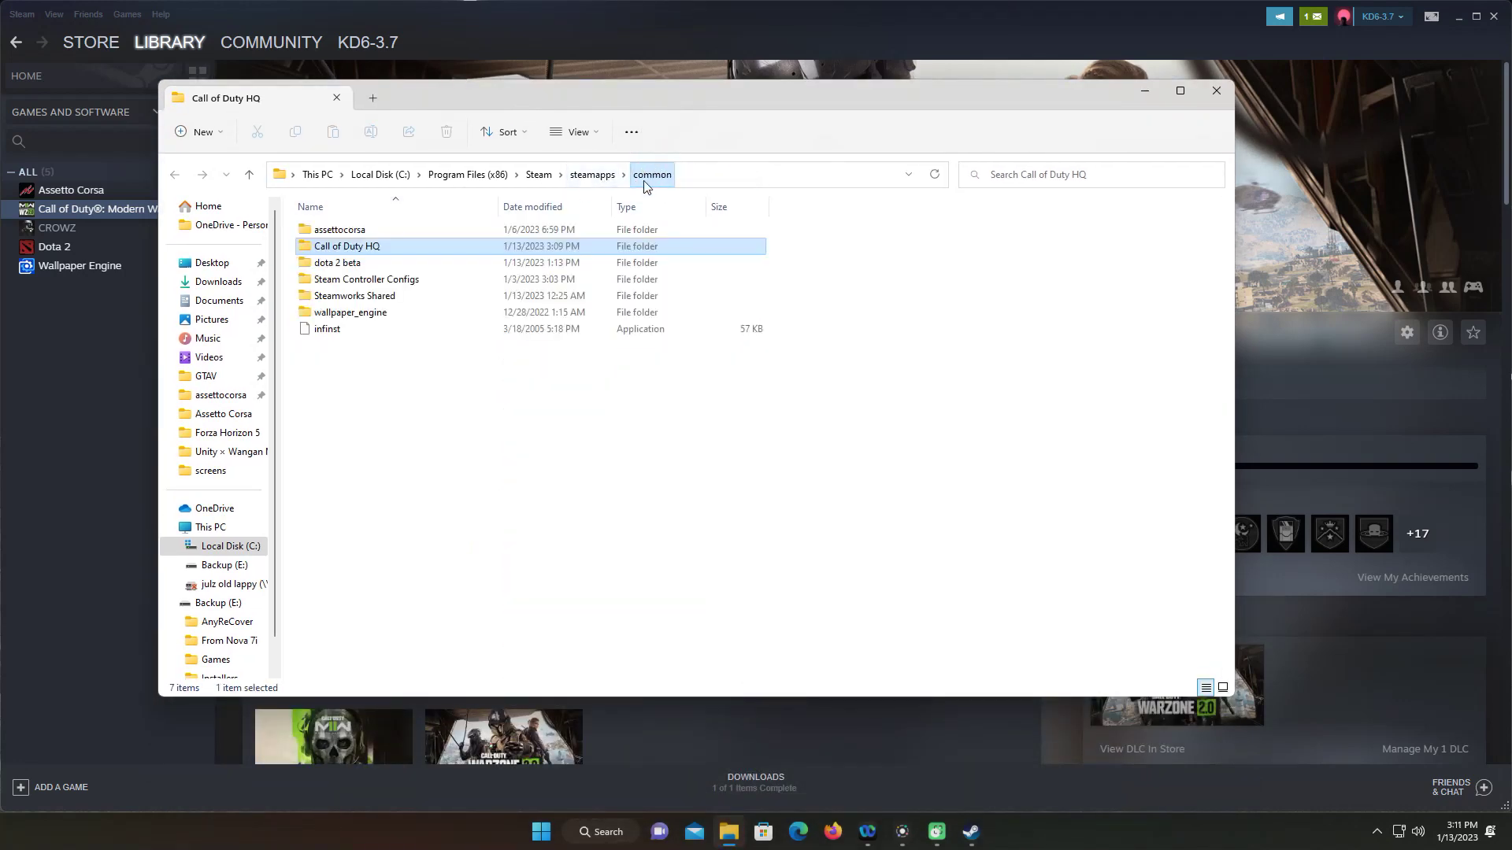
left_click(391, 252)
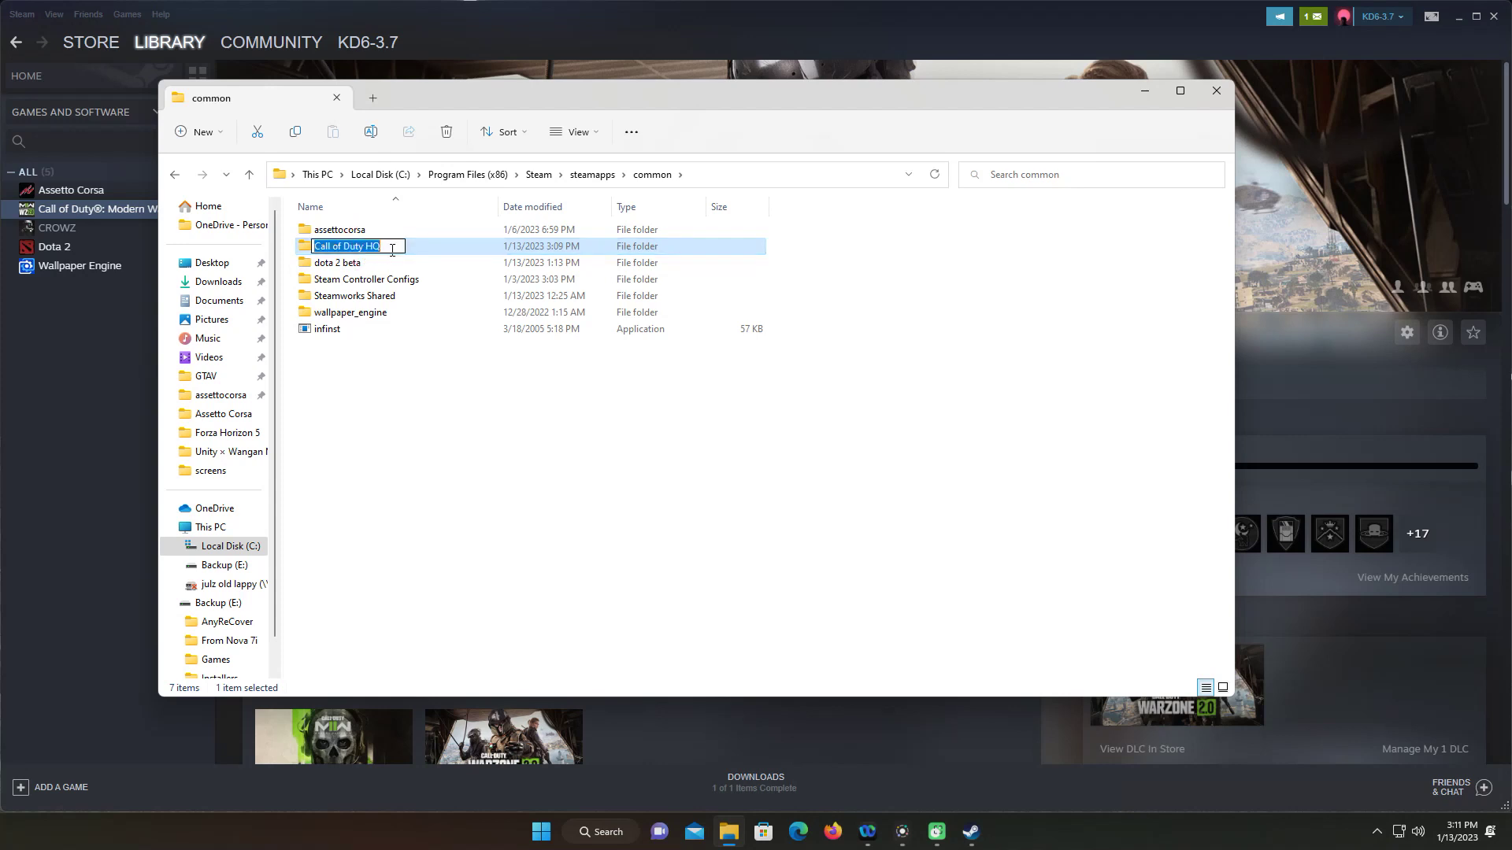
left_click(416, 412)
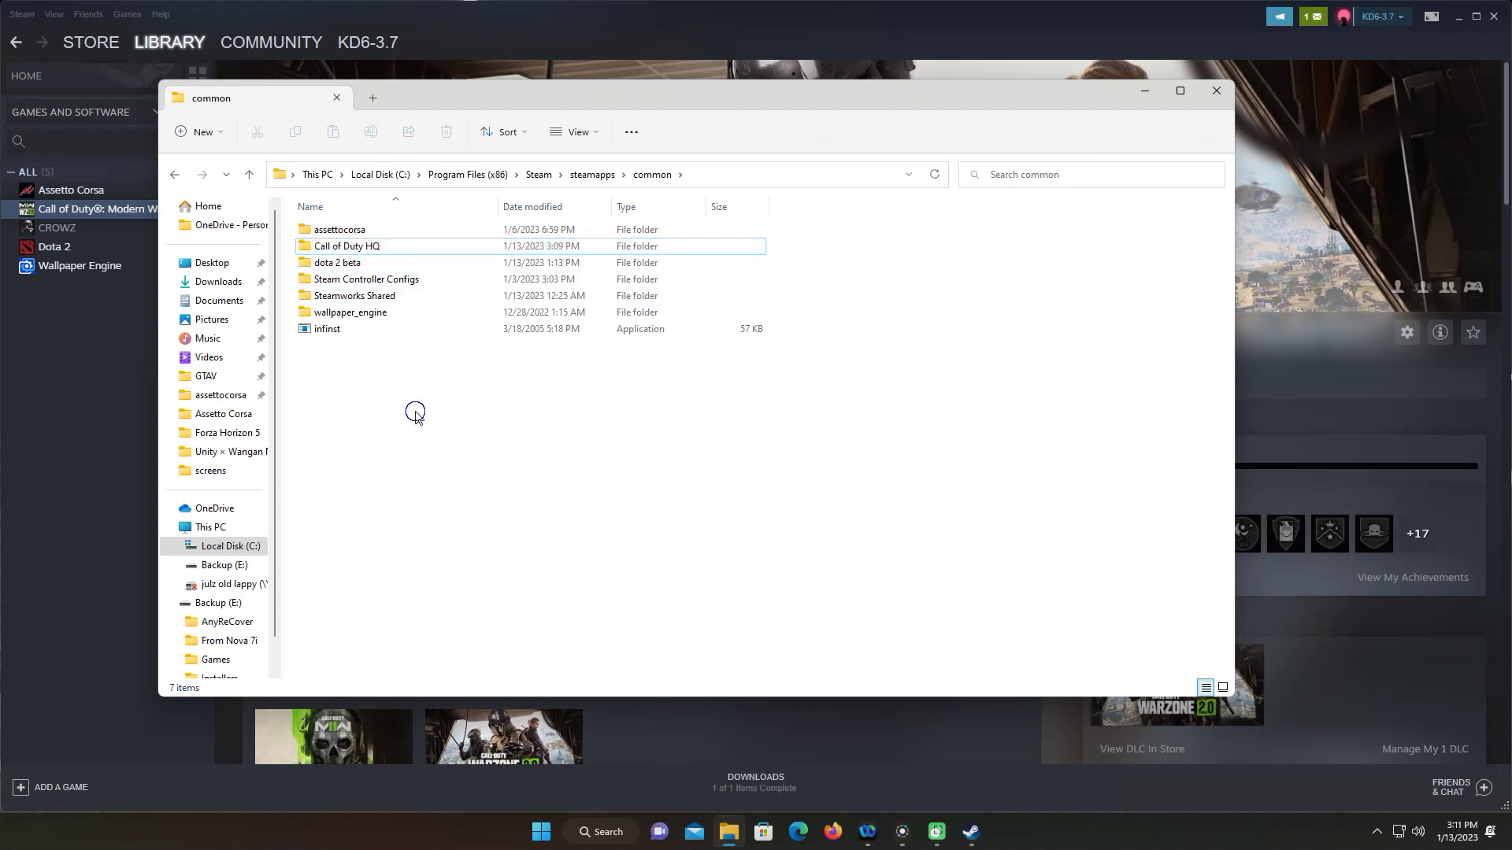
- Create a new folder named COD Warzone 2.0 in the Steam common folder
right_click(416, 415)
mouse_move(608, 519)
left_click(682, 207)
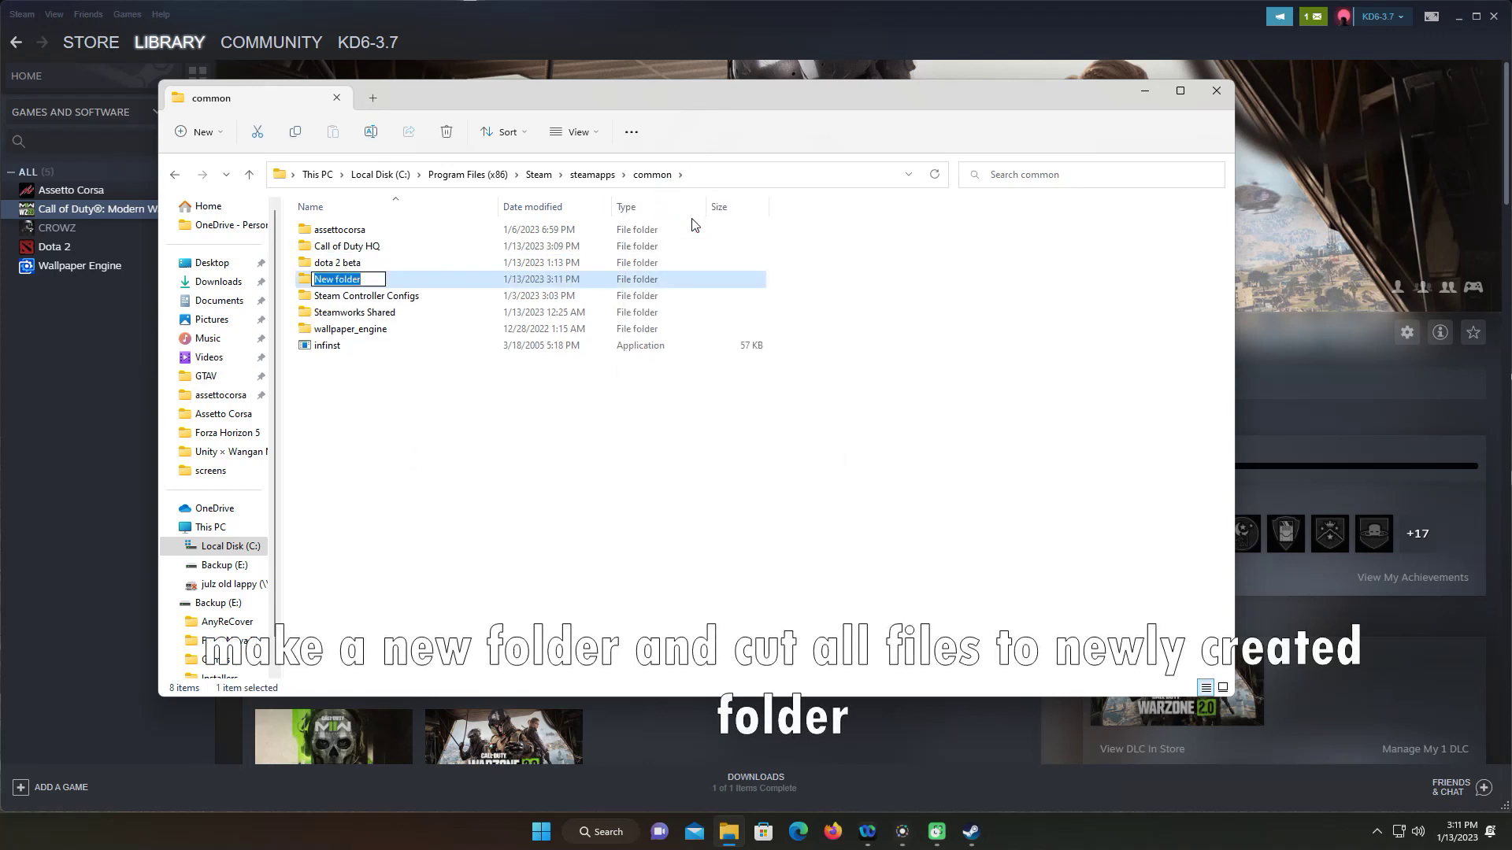
type("Warzone 2.0")
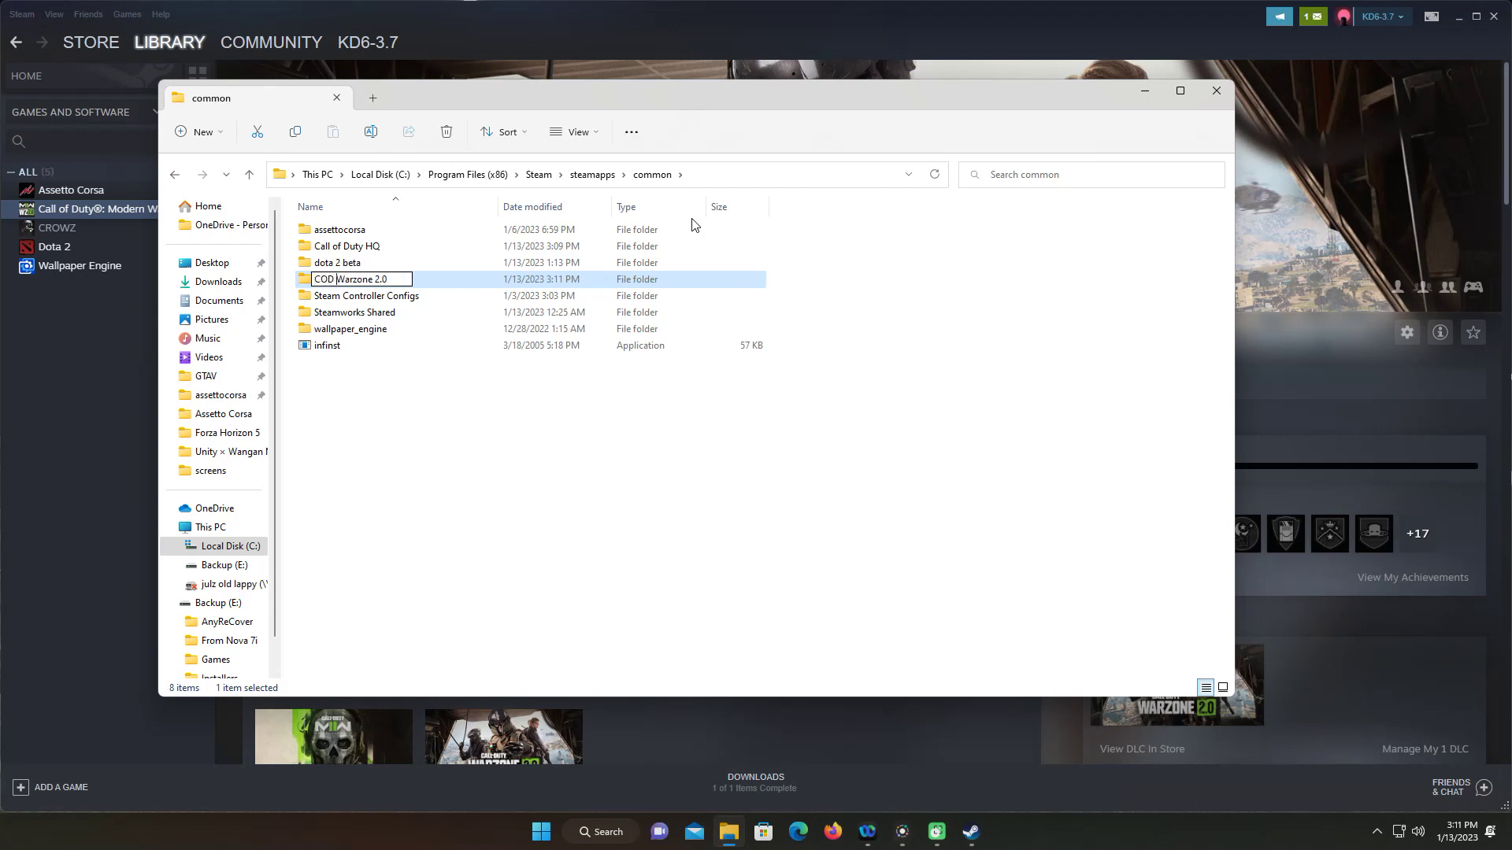
key("Return")
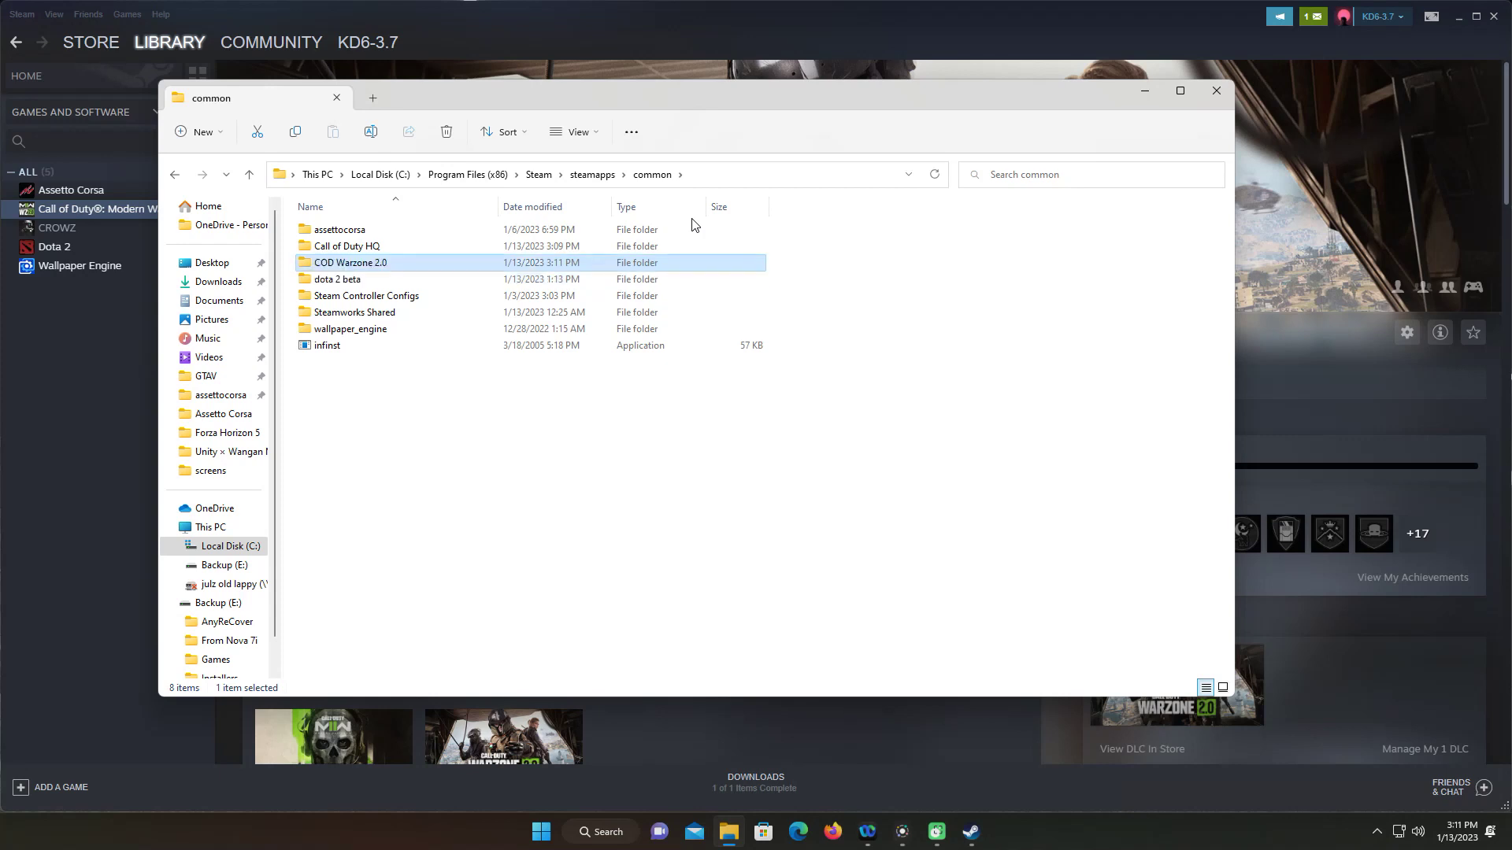
- Move all files and folders from Call of Duty HQ into the COD Warzone 2.0 folder by cutting and pasting them
left_click(366, 249)
double_click(366, 249)
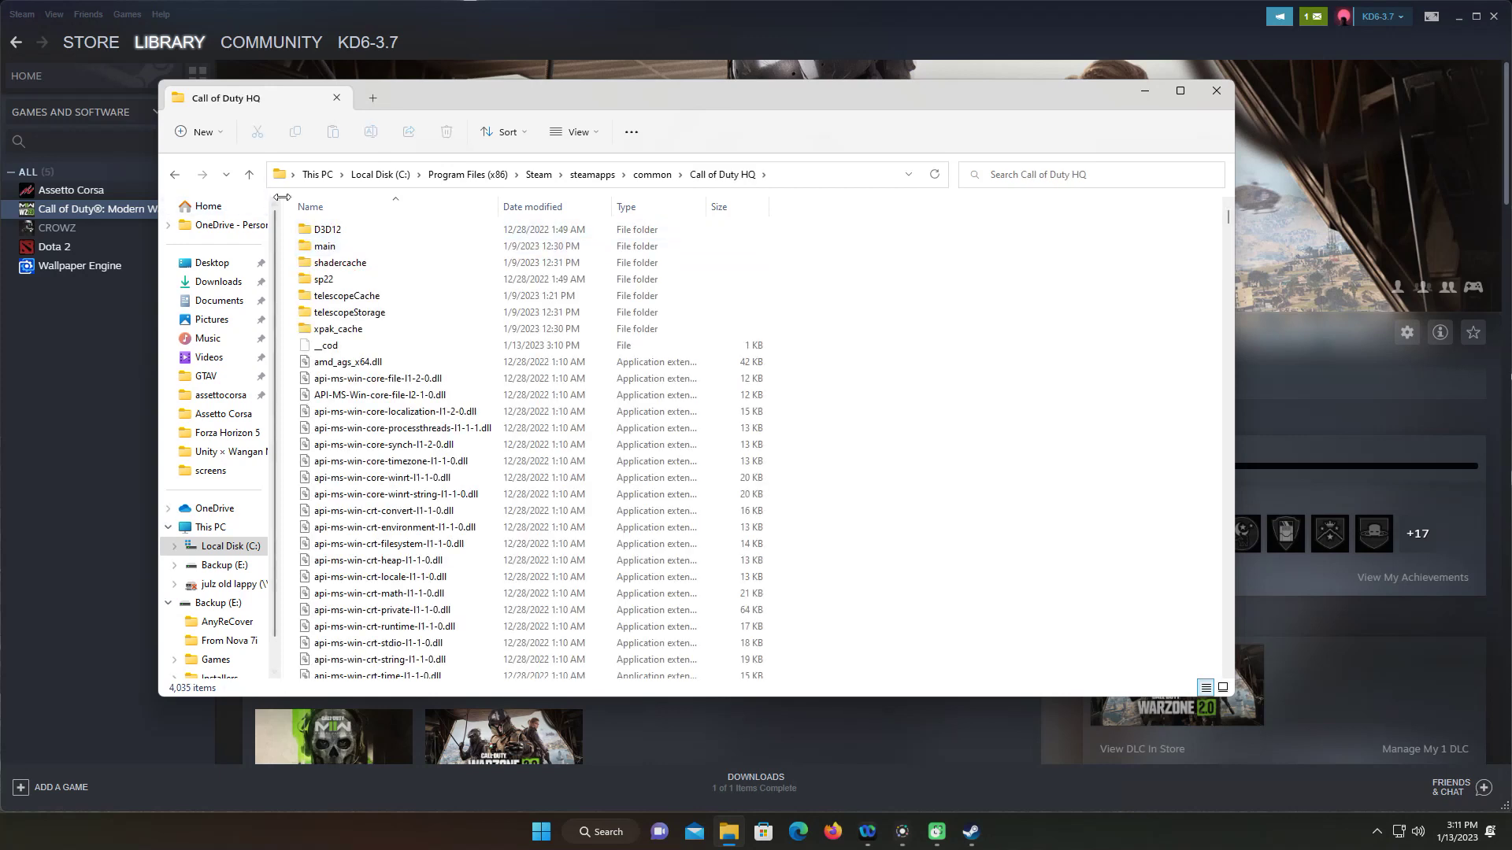
left_click(321, 233)
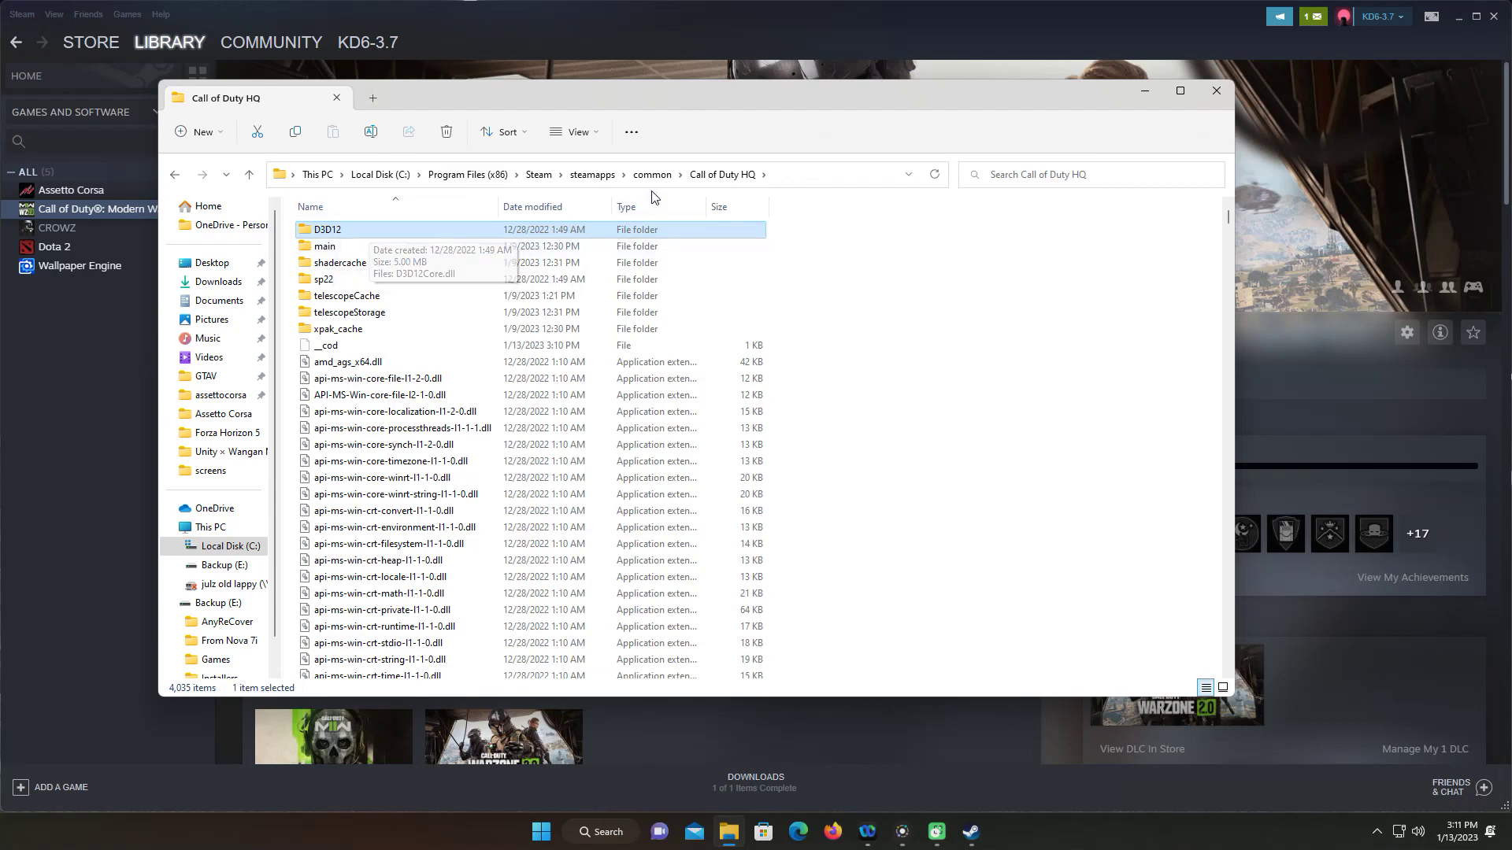
left_click(631, 133)
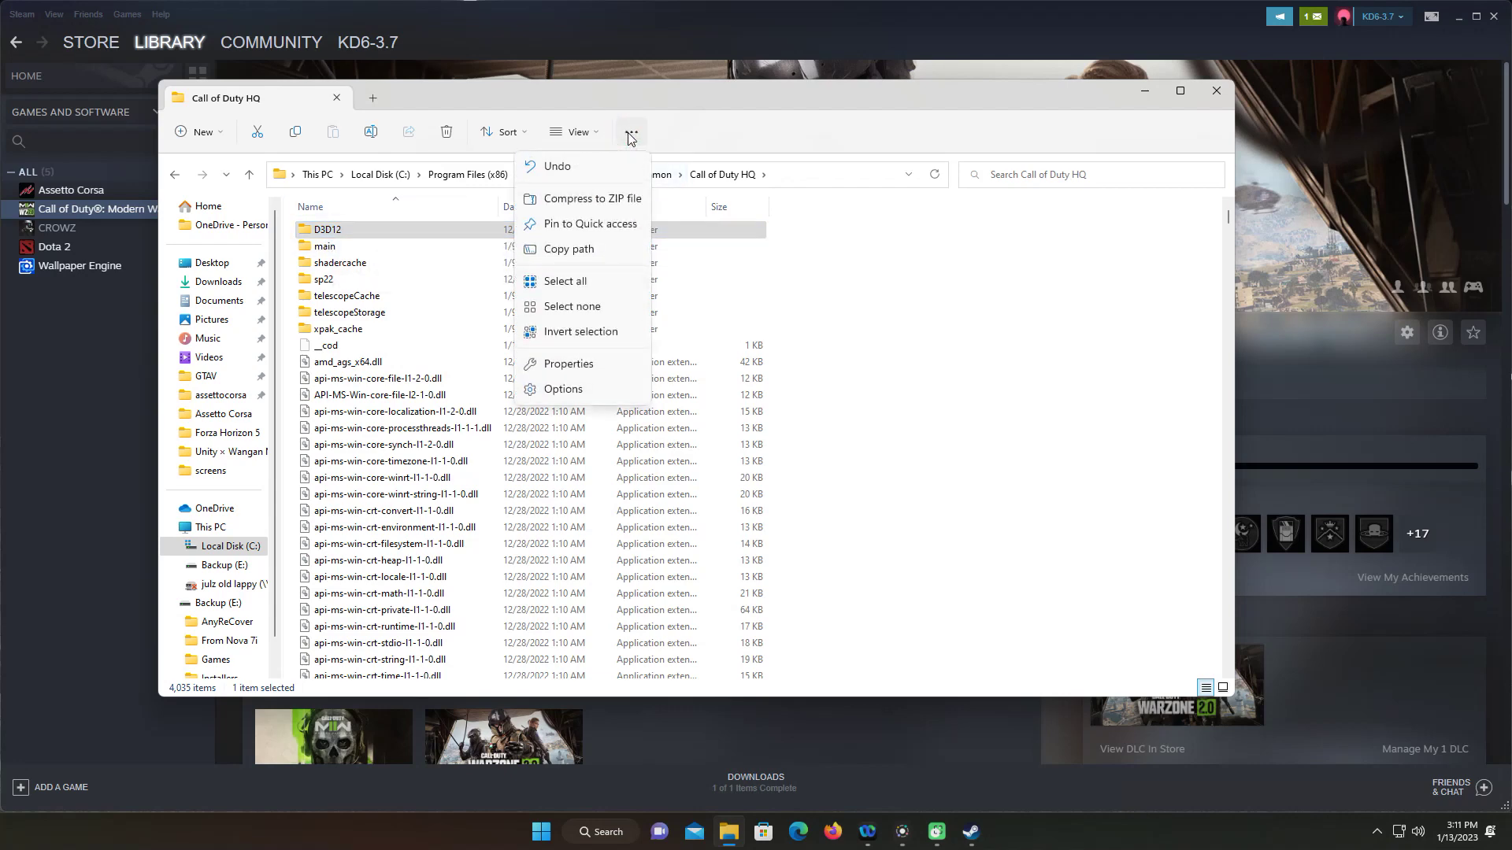
left_click(584, 282)
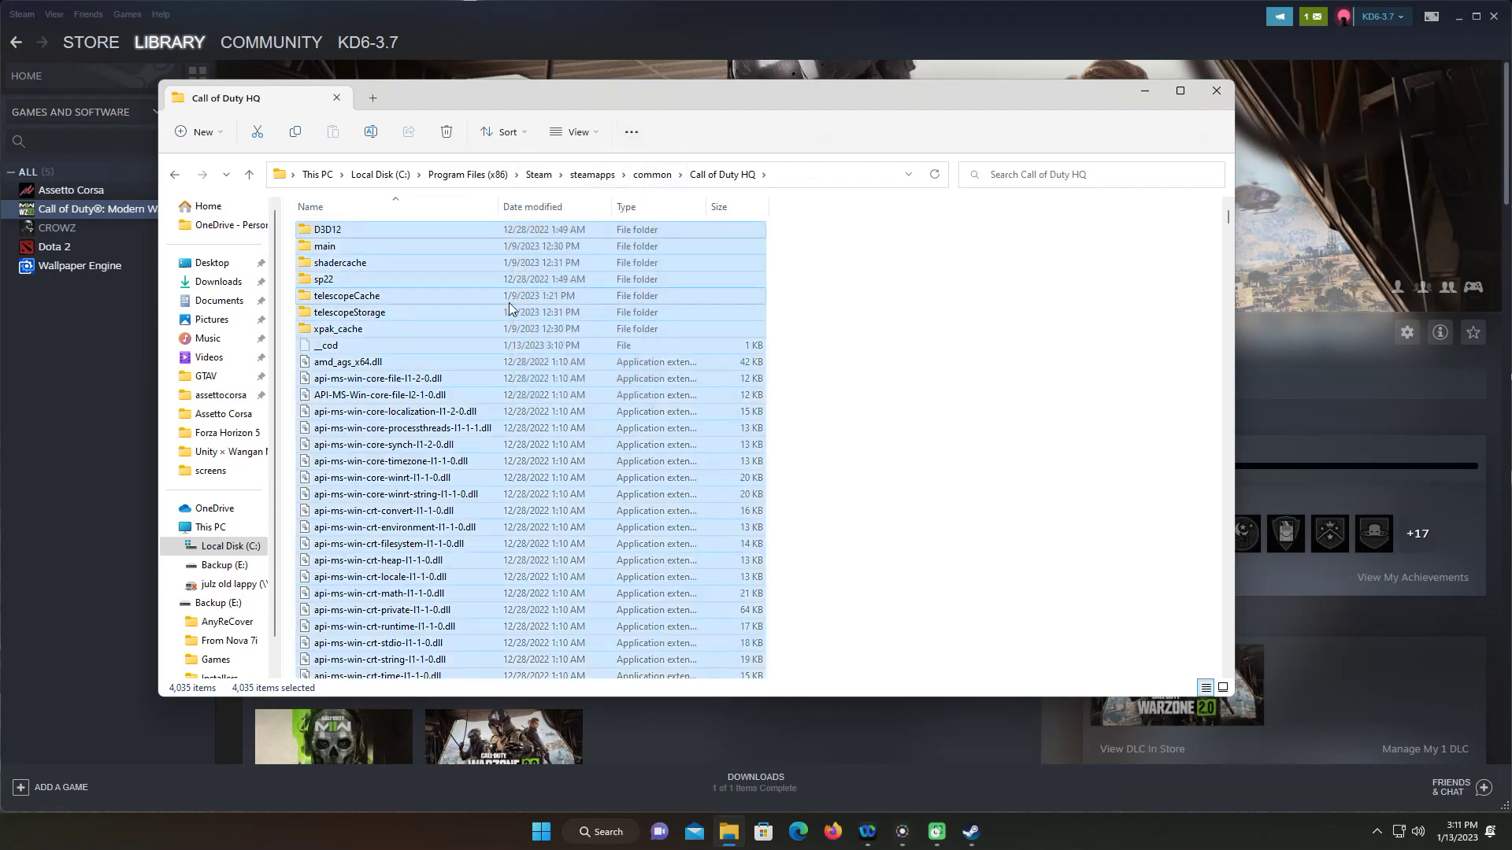
right_click(438, 347)
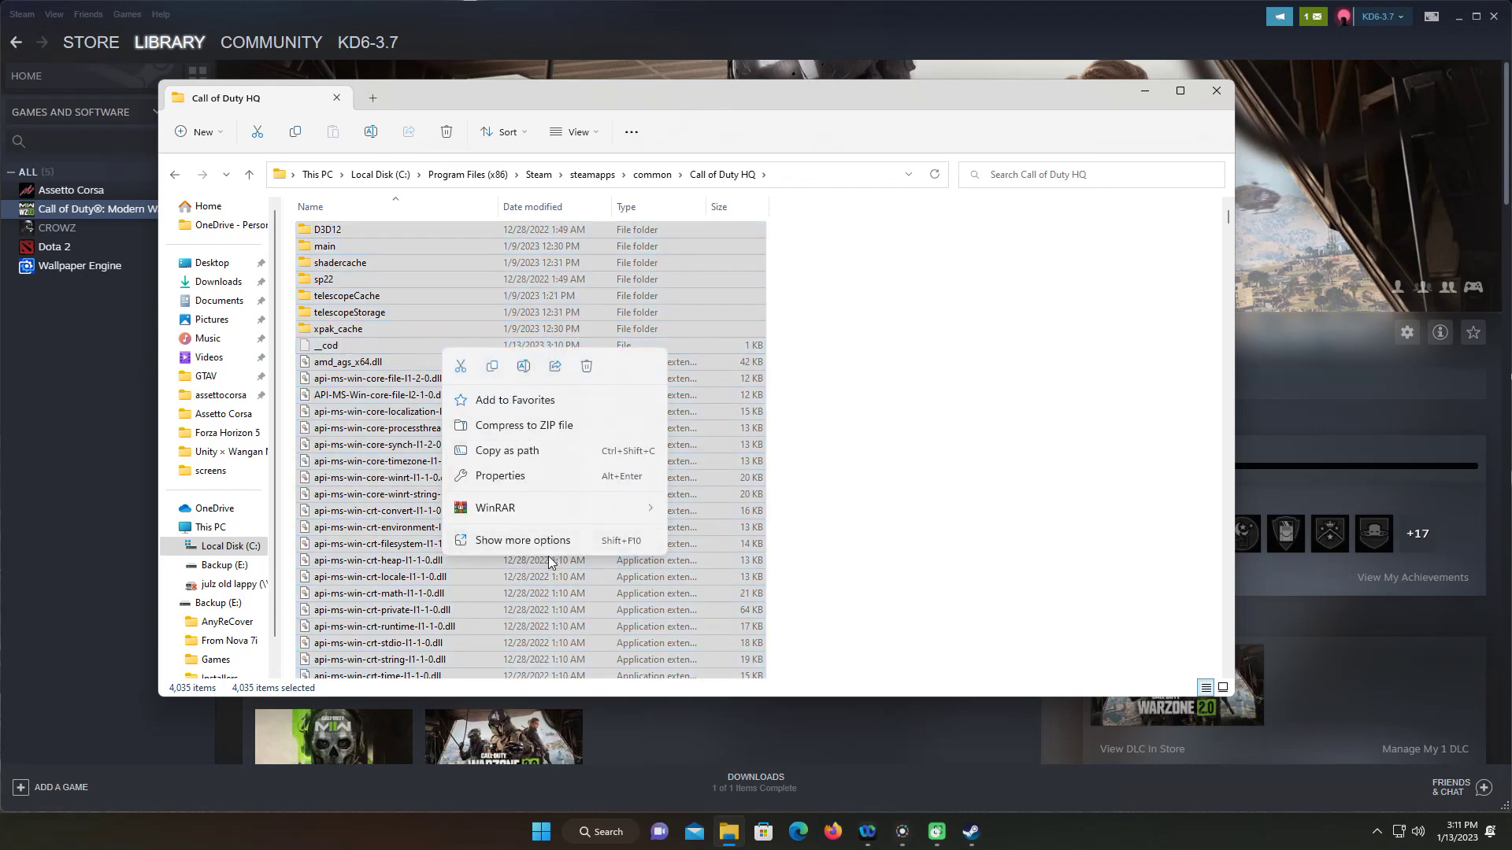
left_click(532, 545)
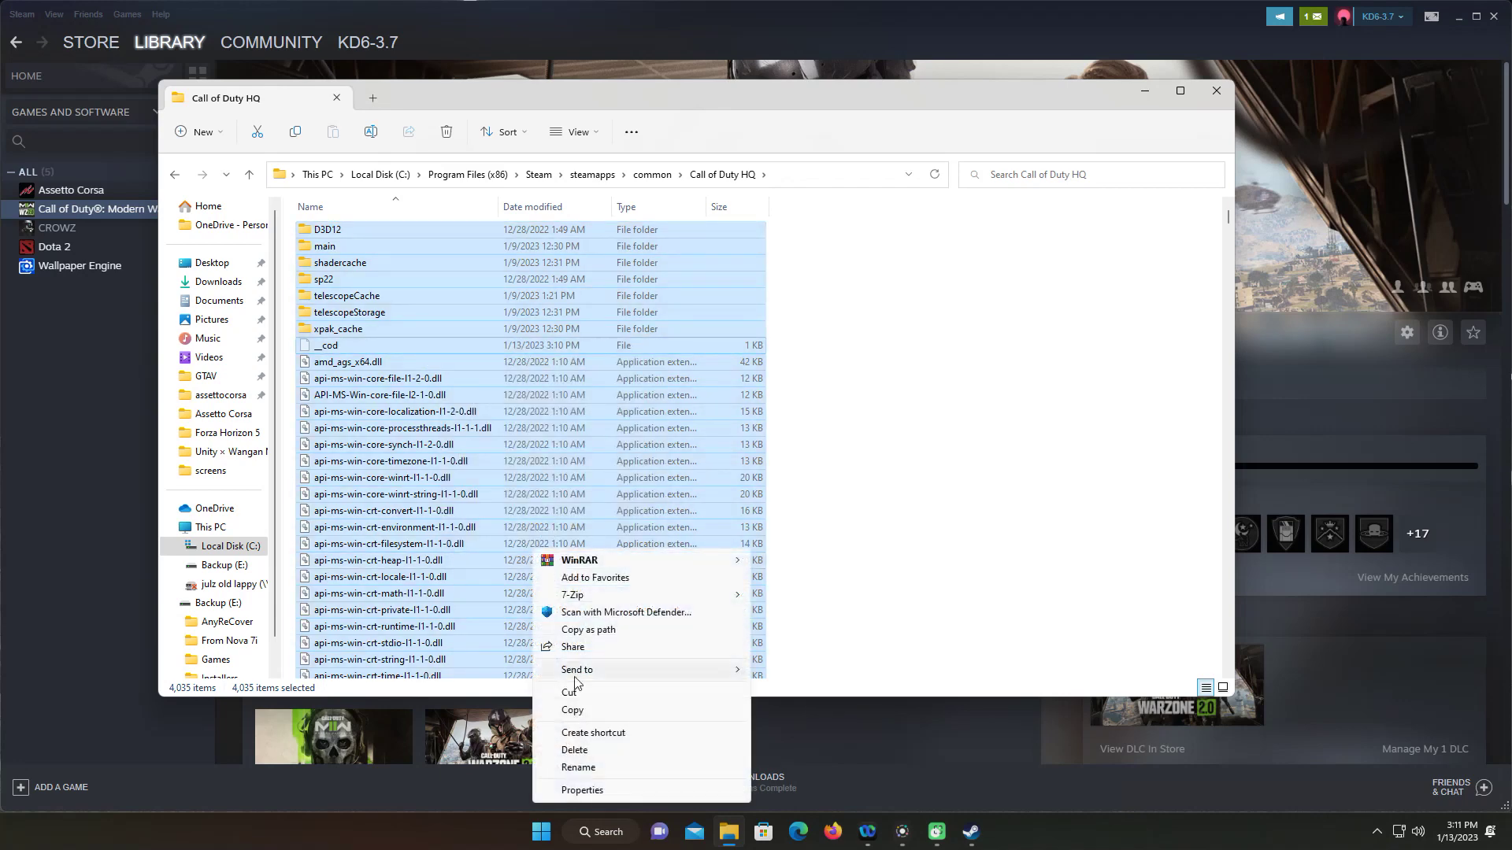
left_click(568, 692)
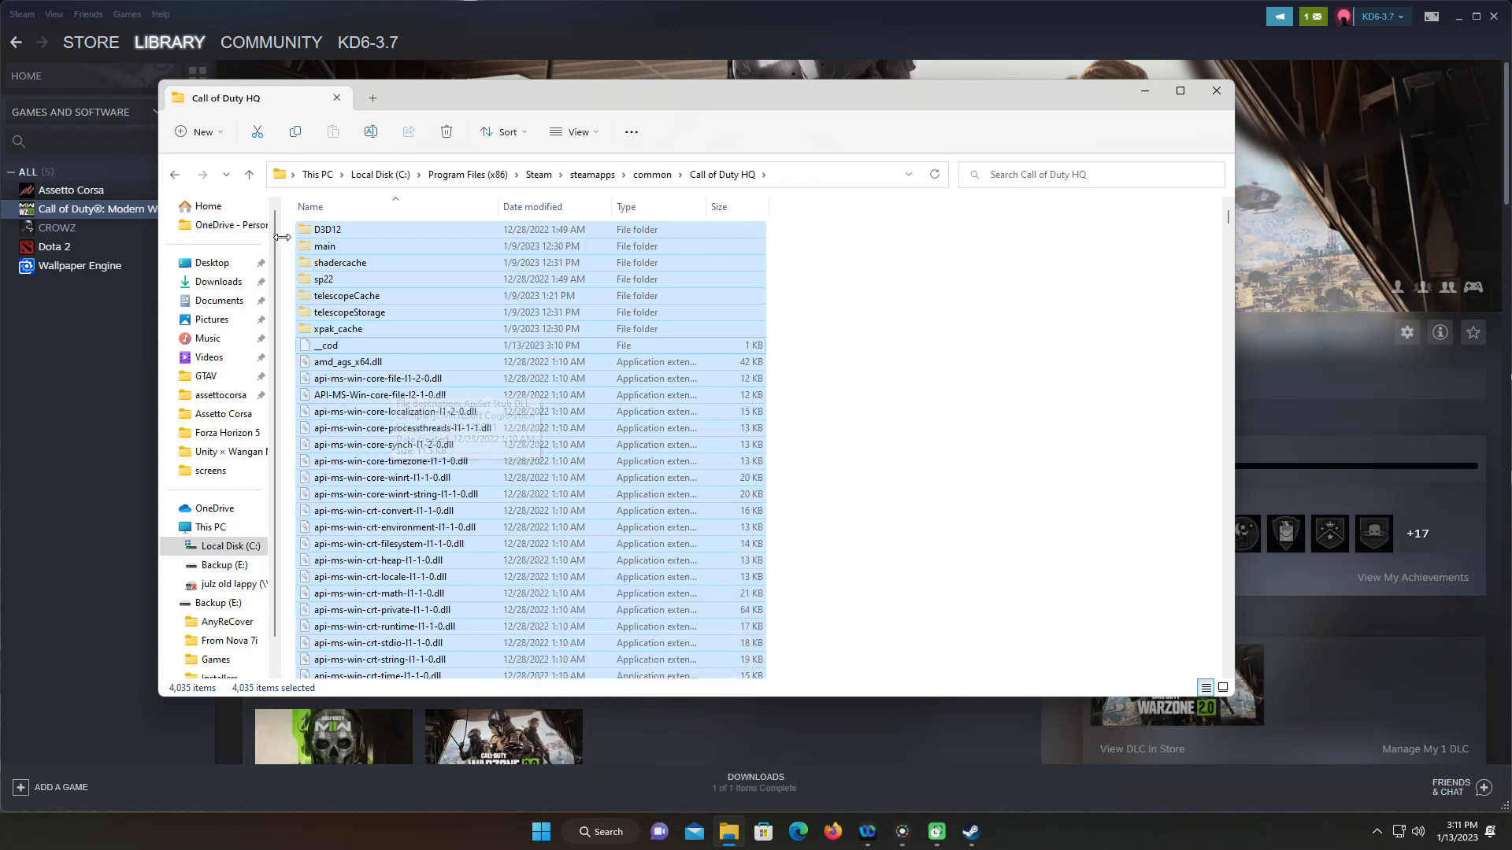
left_click(248, 174)
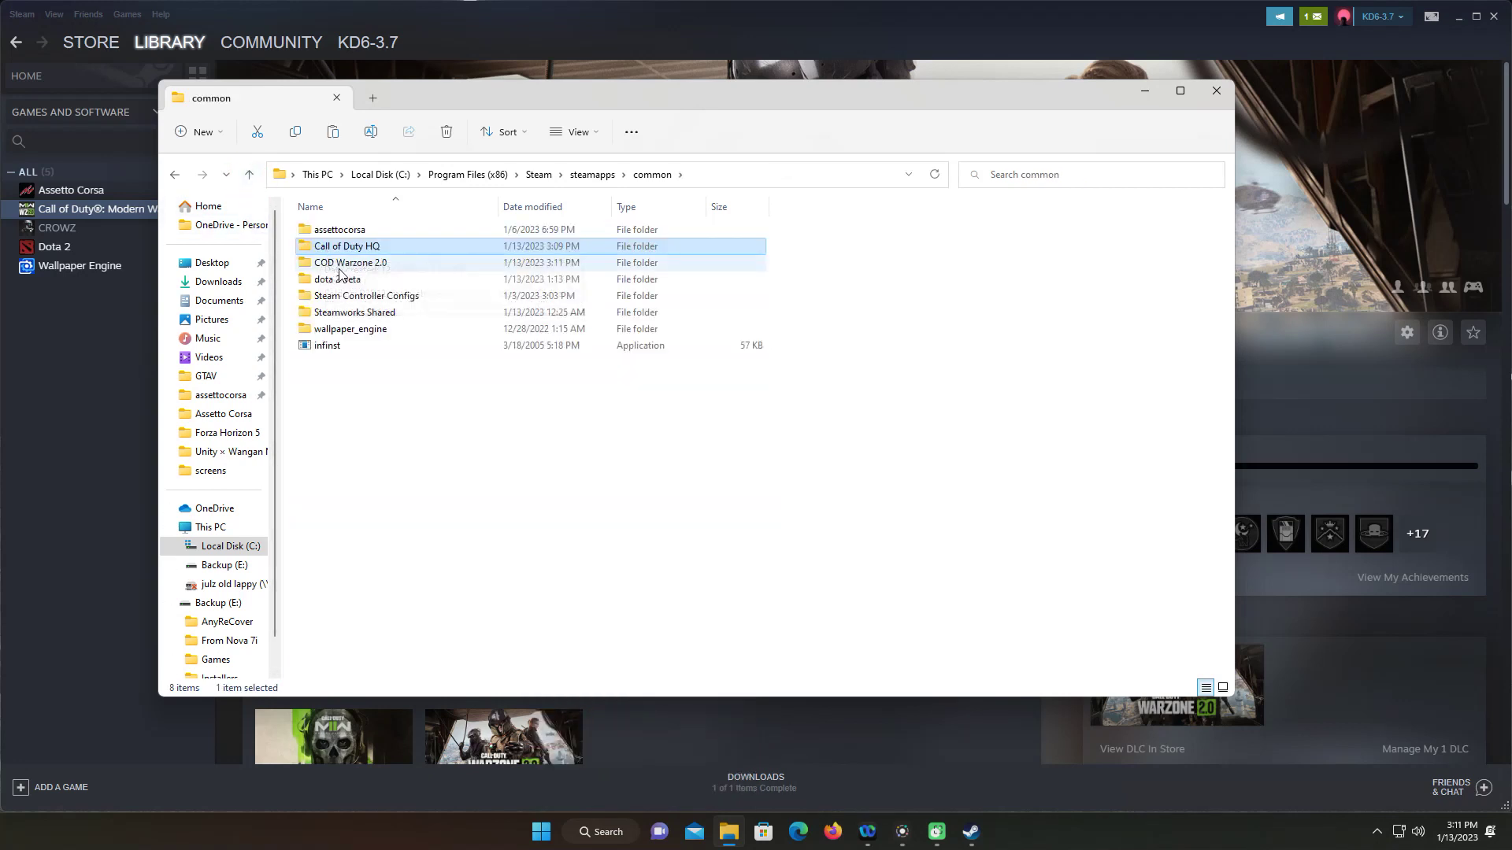
double_click(339, 266)
right_click(423, 353)
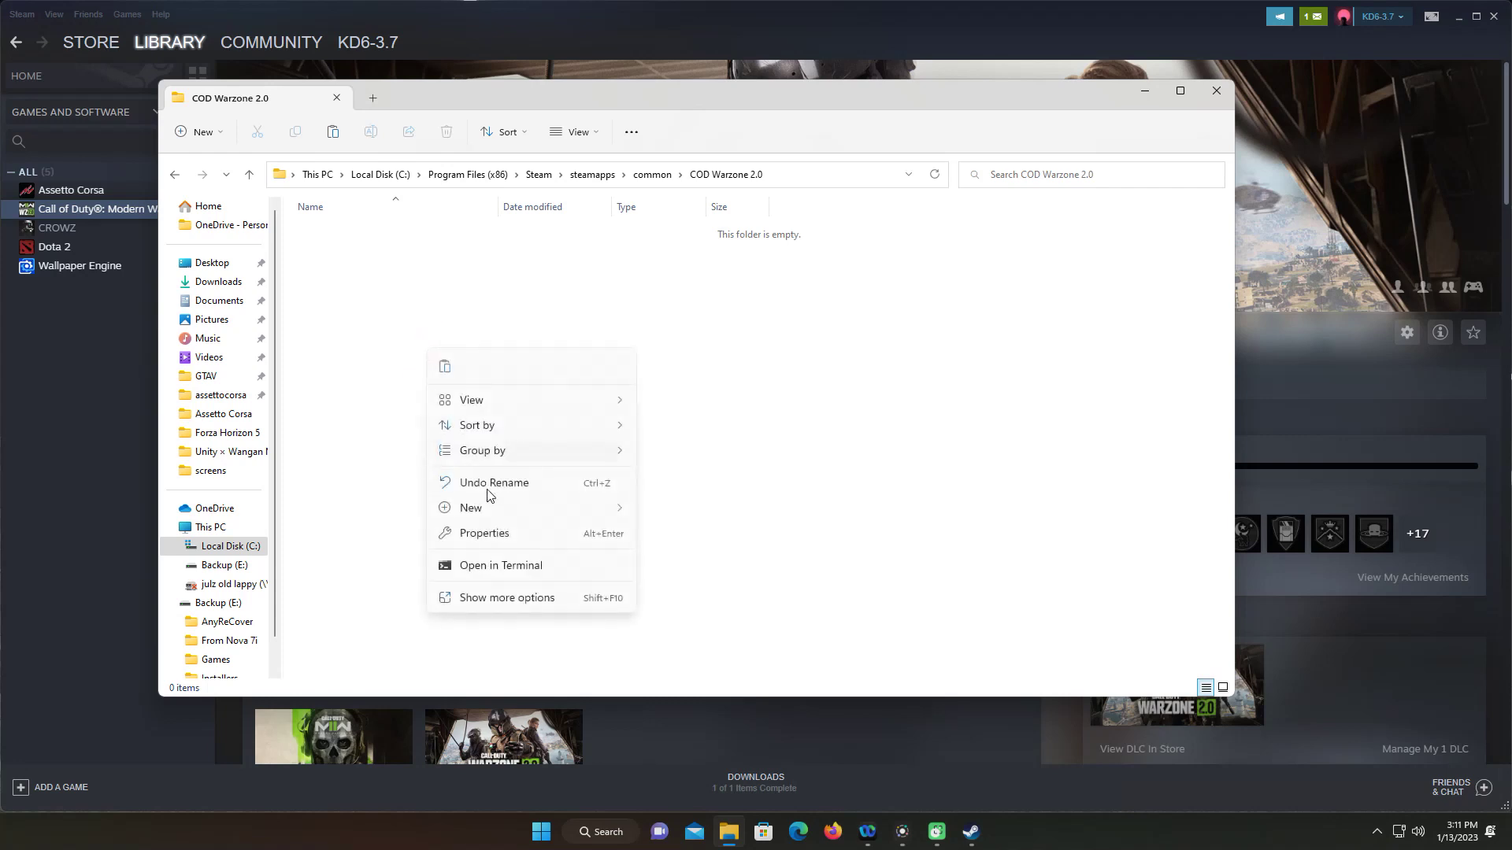
left_click(445, 366)
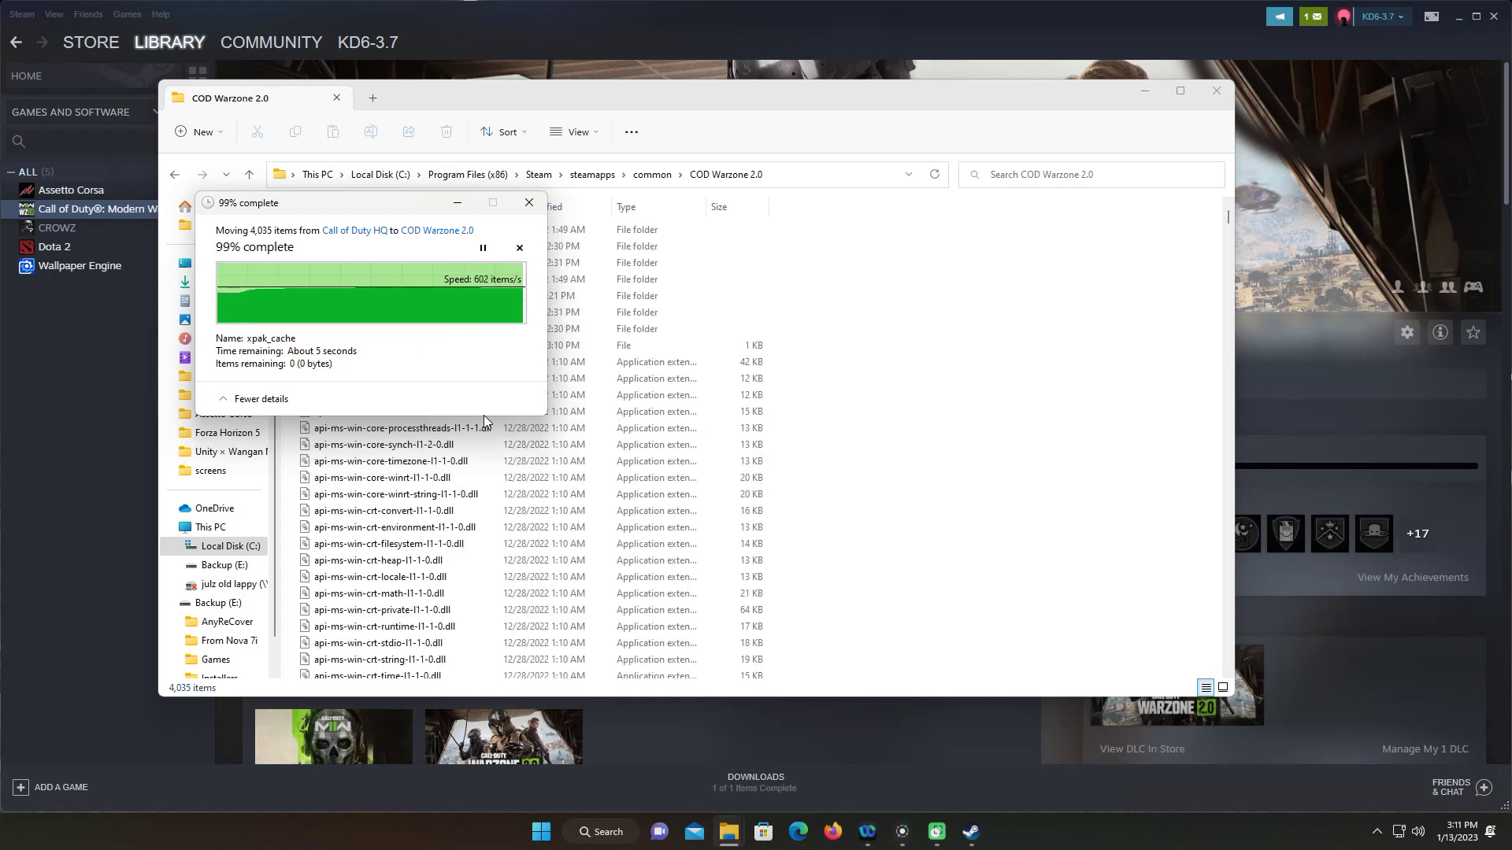
- Check the contents of the old Call of Duty HQ folder and delete the folder from common
left_click(249, 174)
double_click(315, 251)
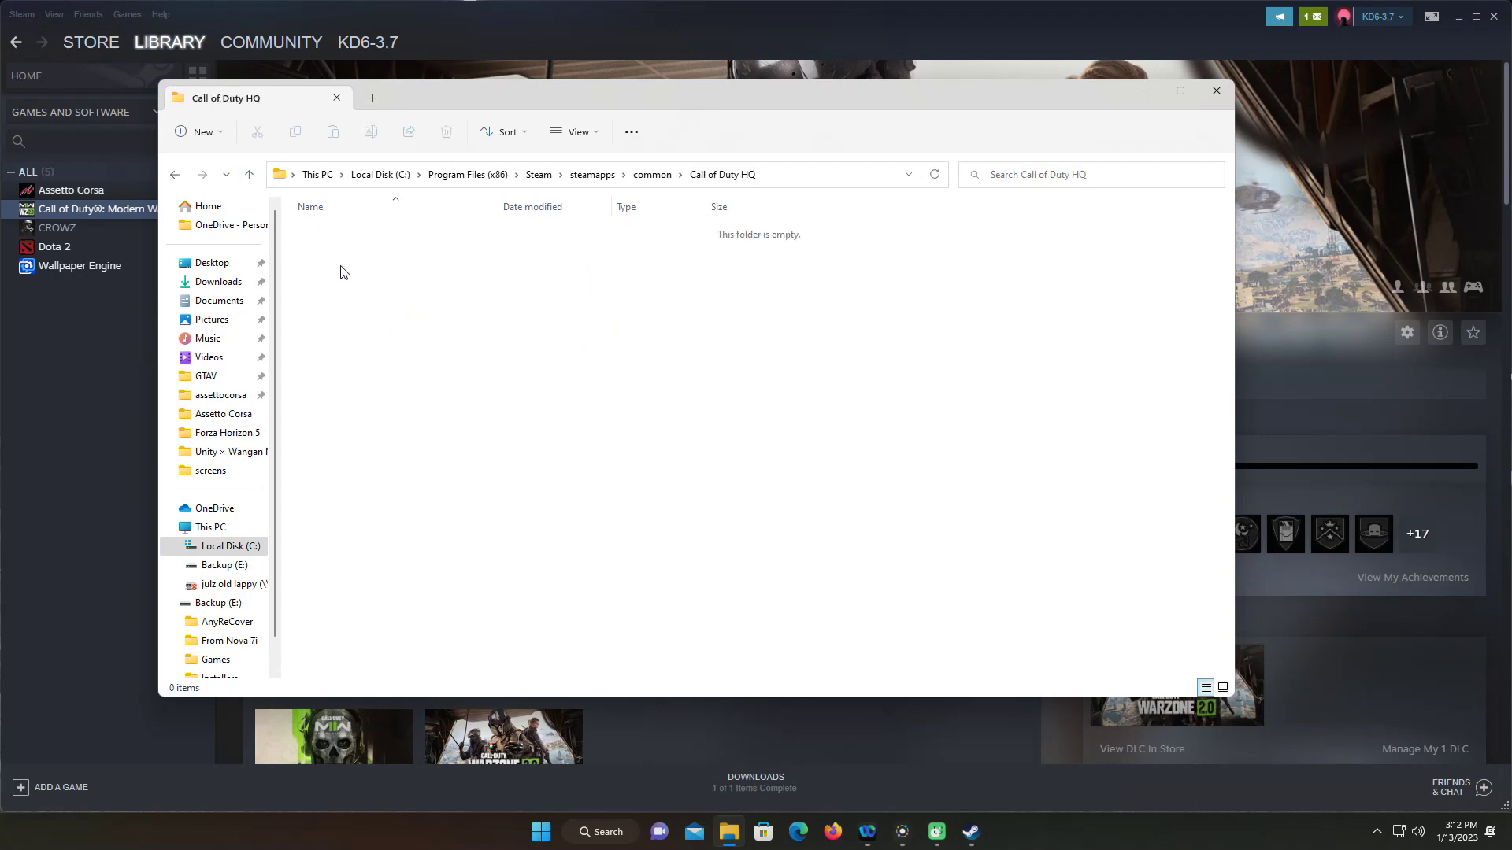
left_click(248, 174)
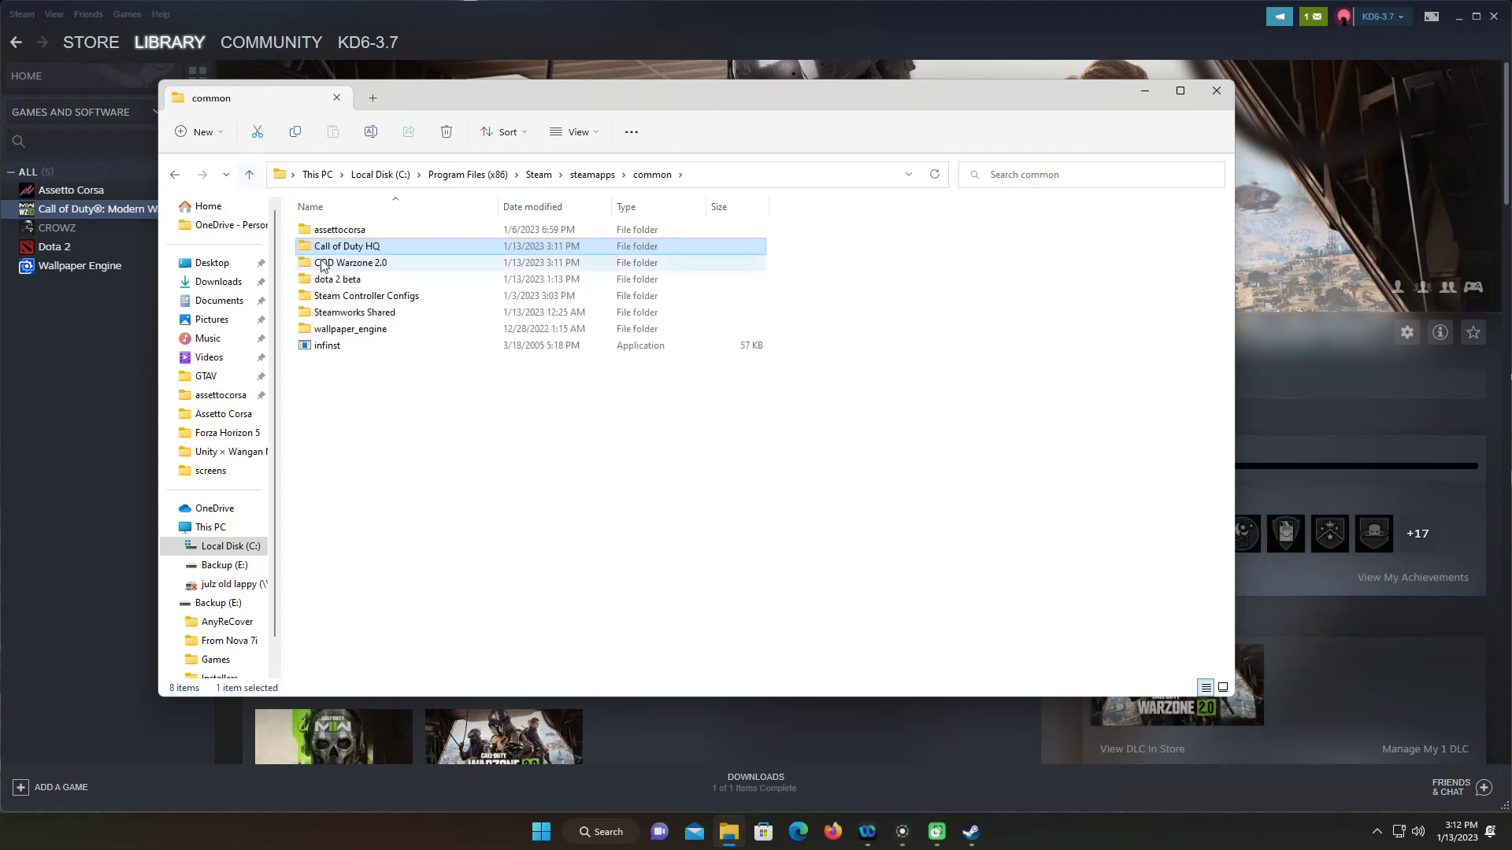
left_click(345, 246)
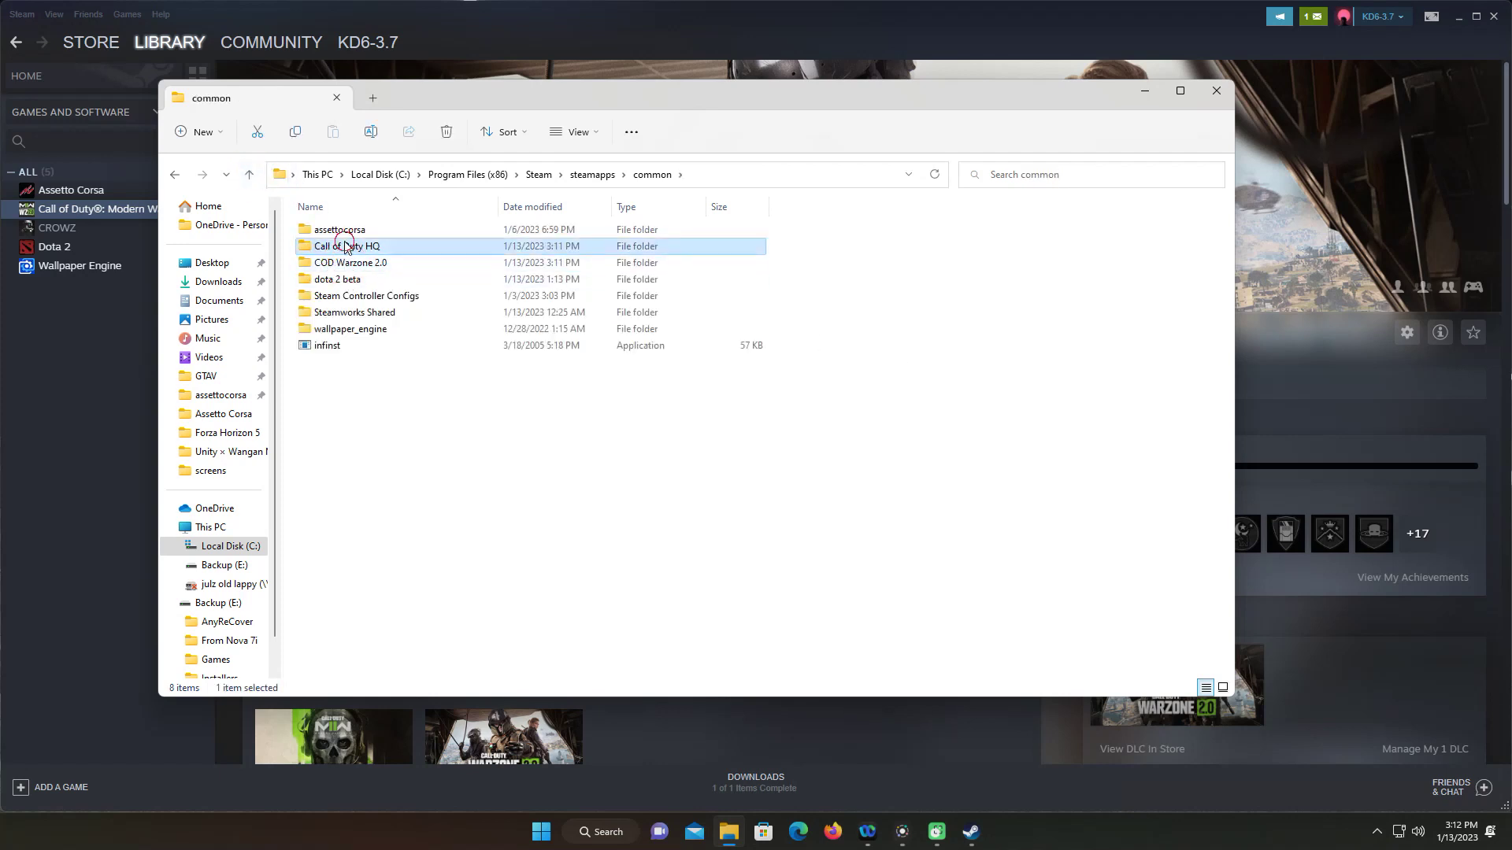
right_click(339, 248)
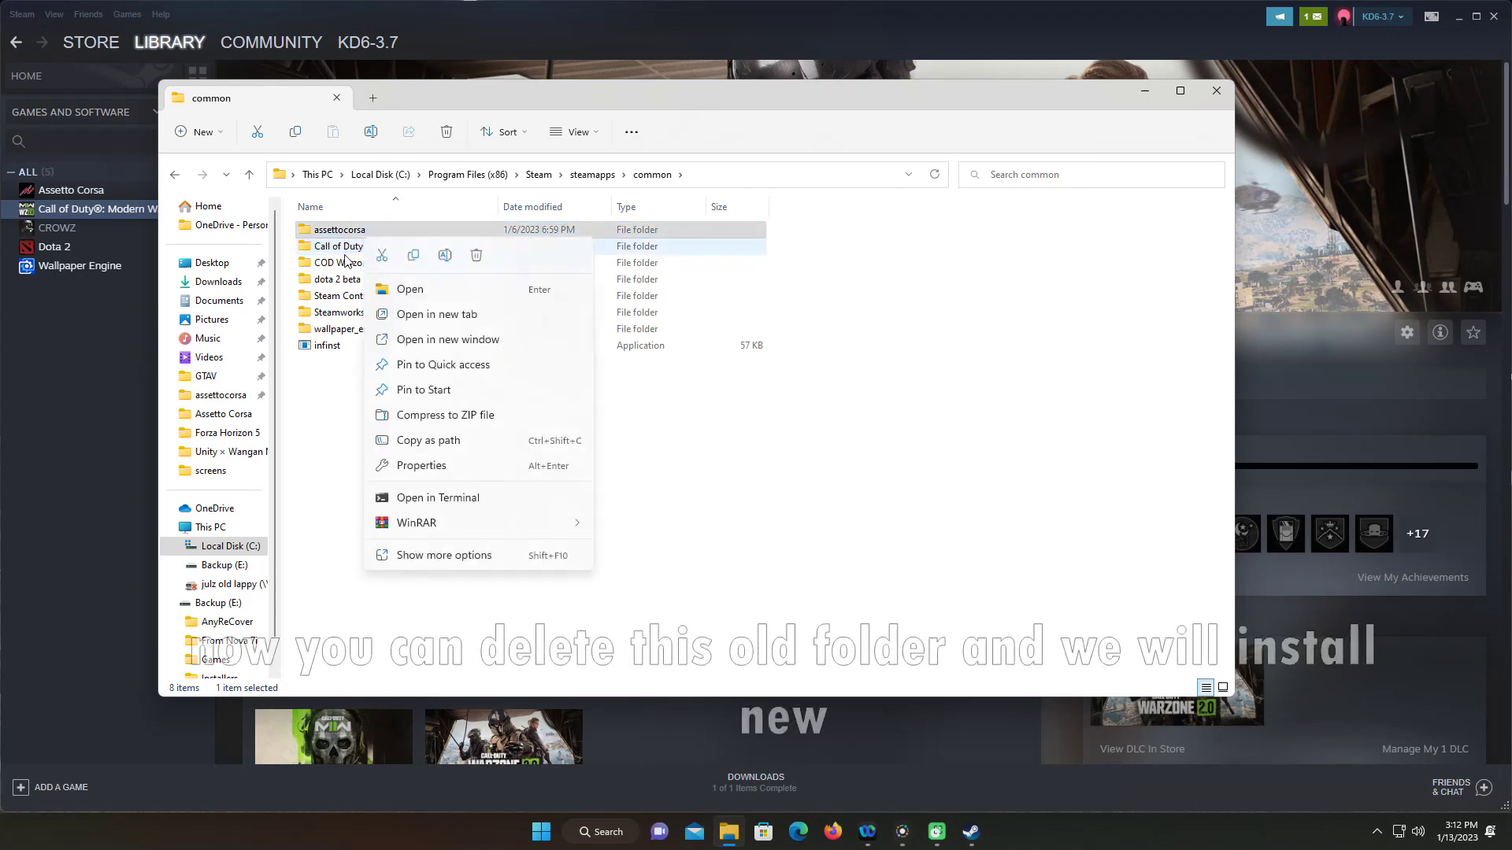
left_click(336, 250)
right_click(337, 250)
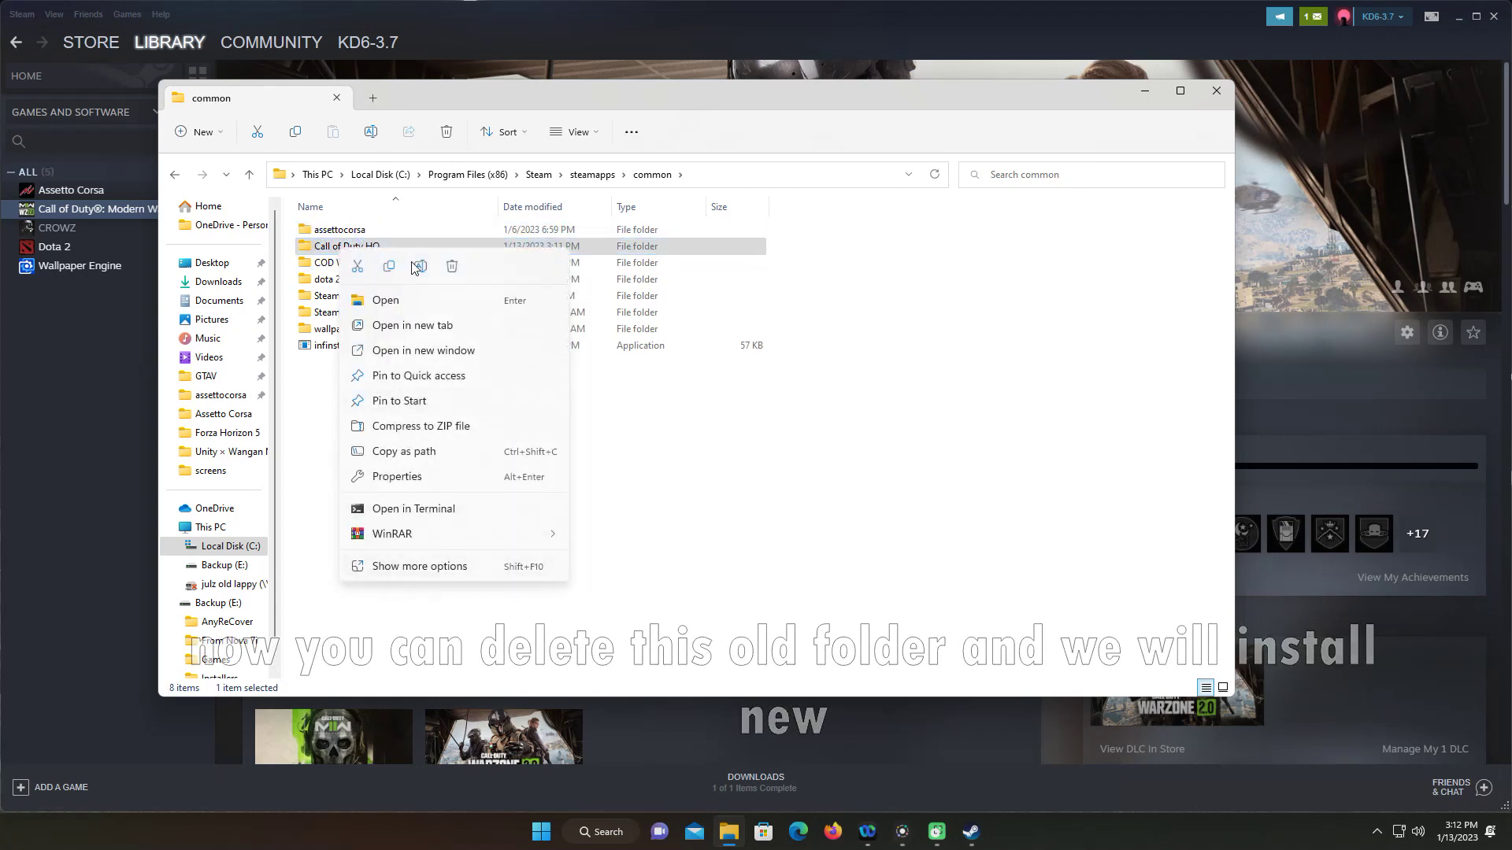
left_click(451, 267)
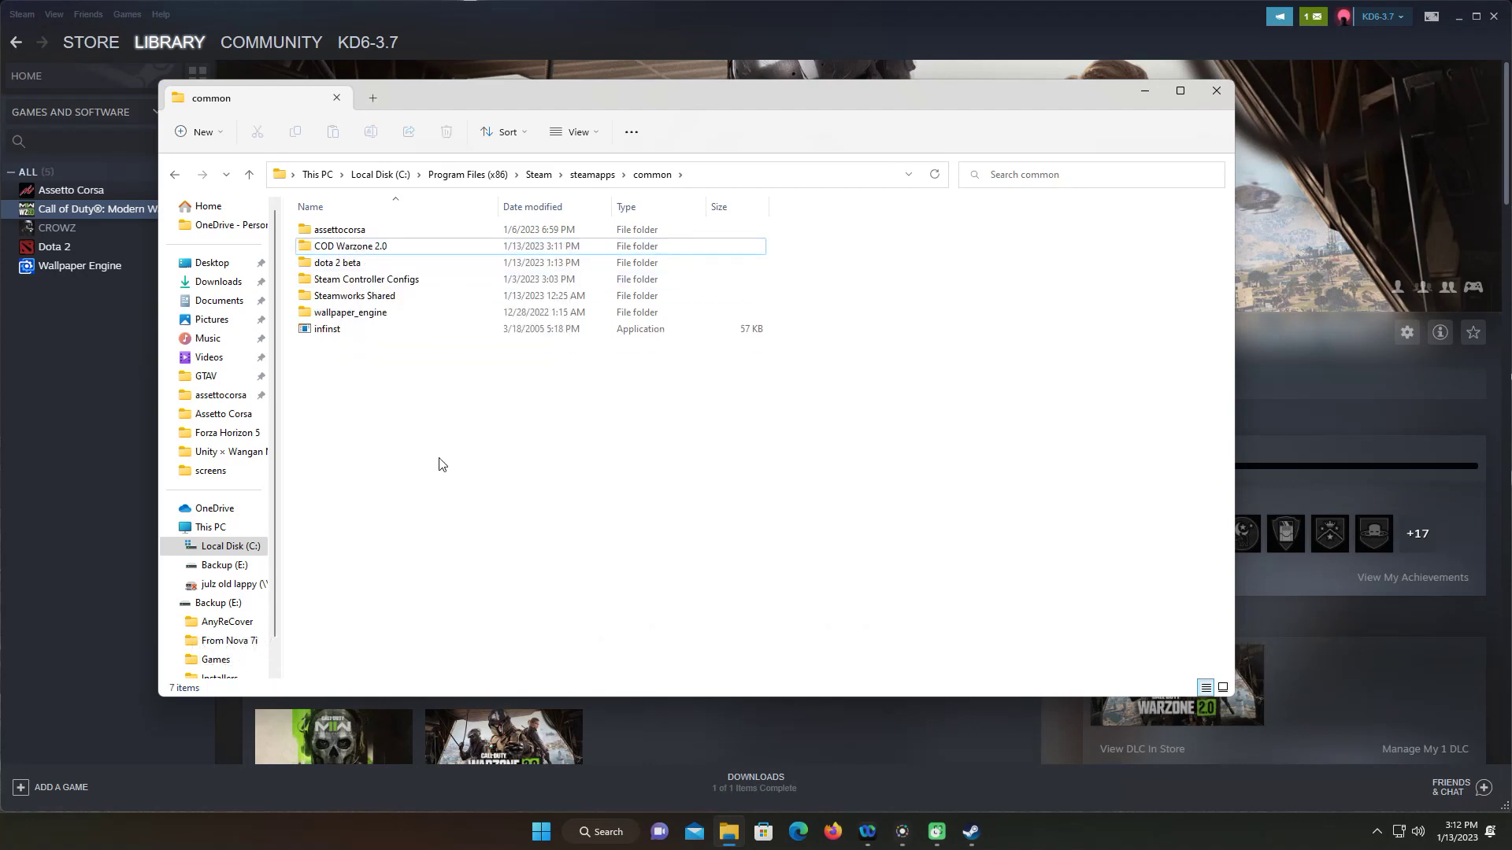
- Switch back to Steam and uninstall Call of Duty: Modern Warfare II, confirming the removal
left_click(44, 391)
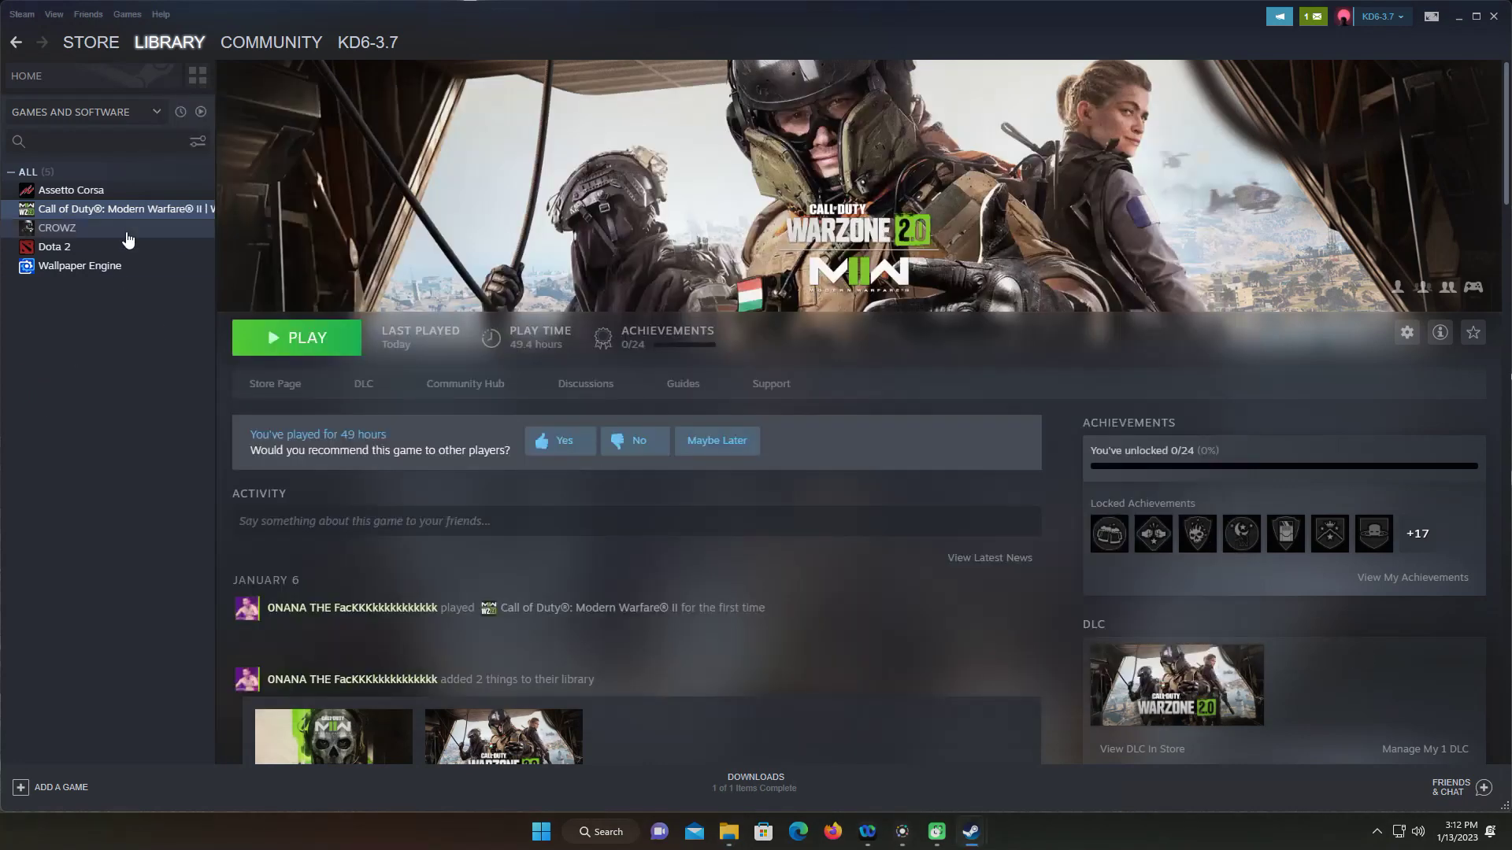
right_click(70, 213)
mouse_move(111, 286)
left_click(233, 372)
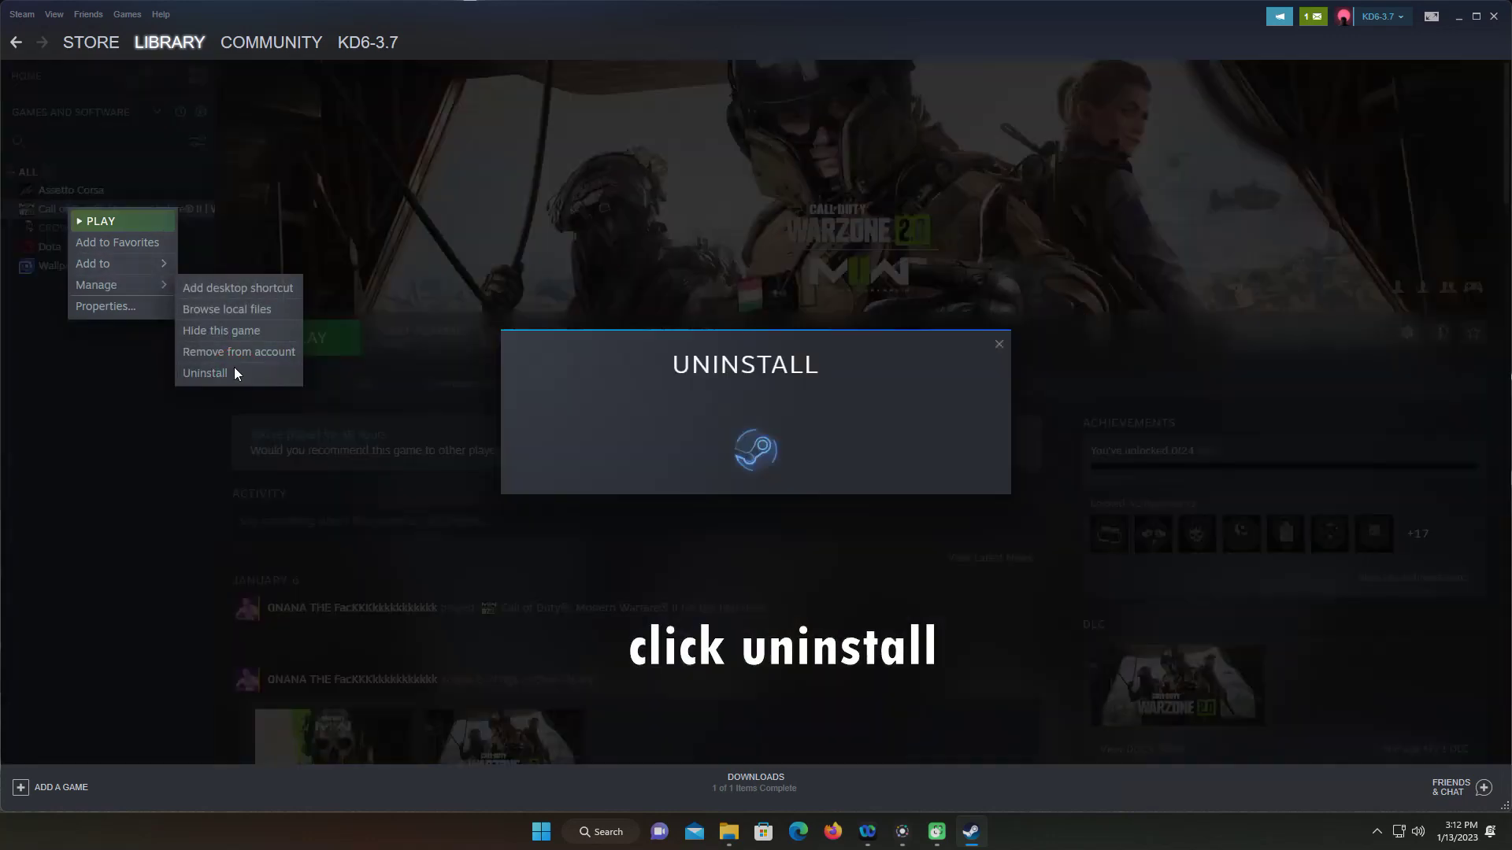
left_click(650, 482)
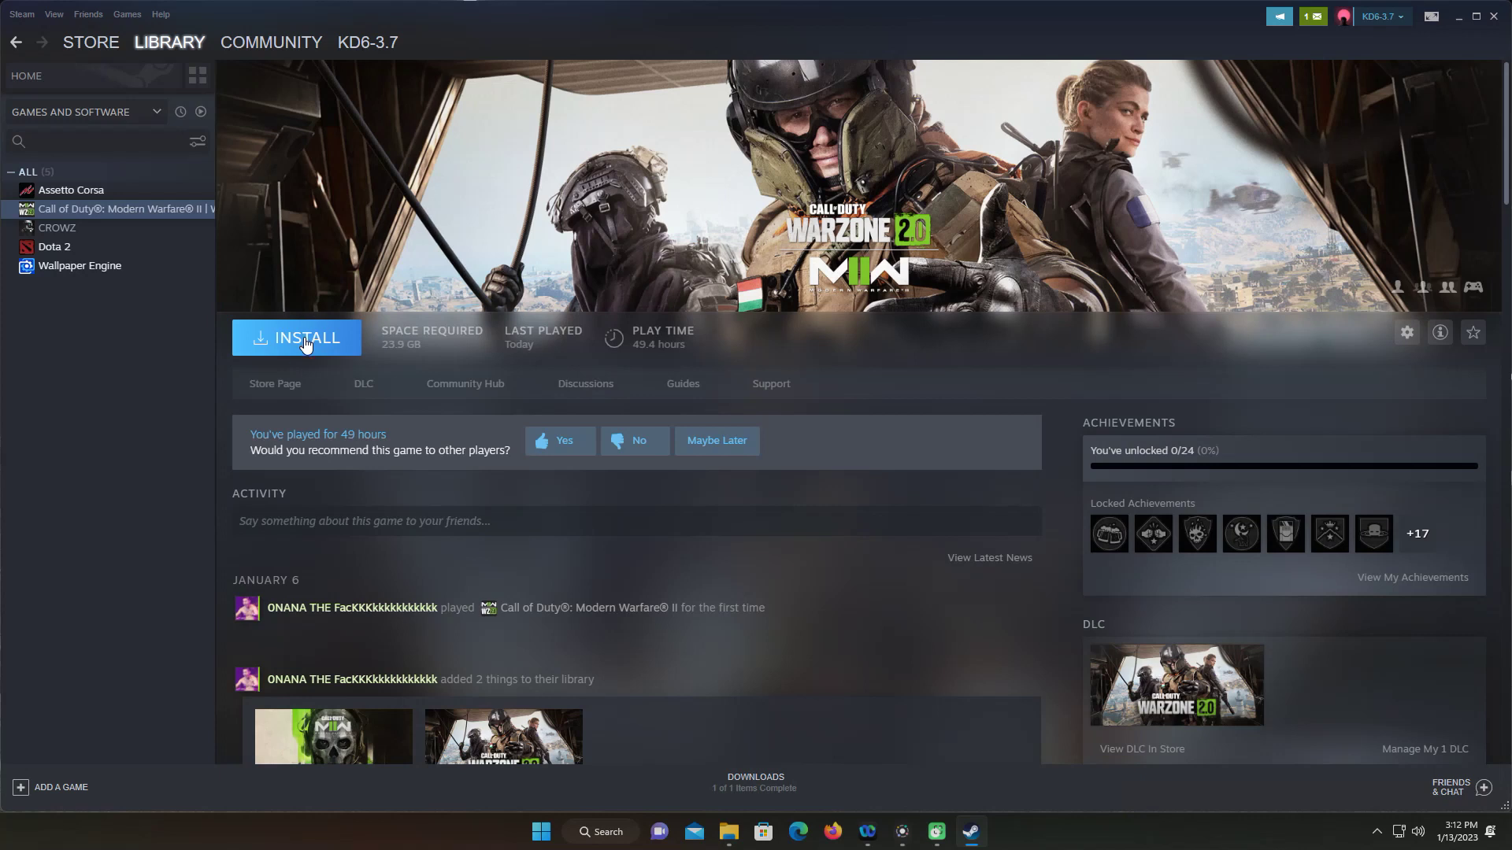
- Start reinstalling the game under C:\Program Files (x86)\Steam with desktop and start menu shortcuts, and pause its download
left_click(268, 352)
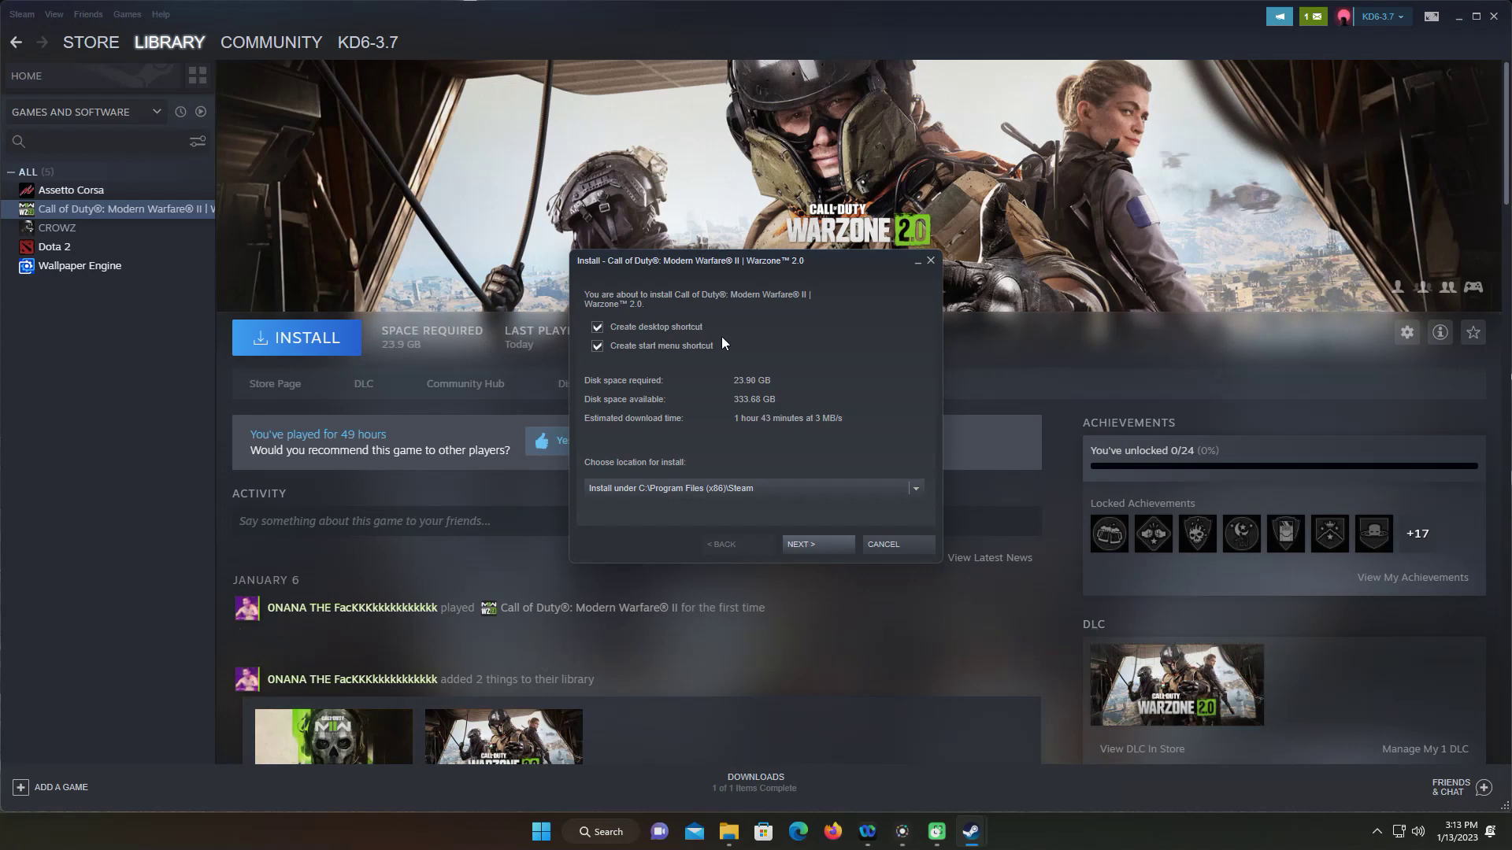
left_click(815, 546)
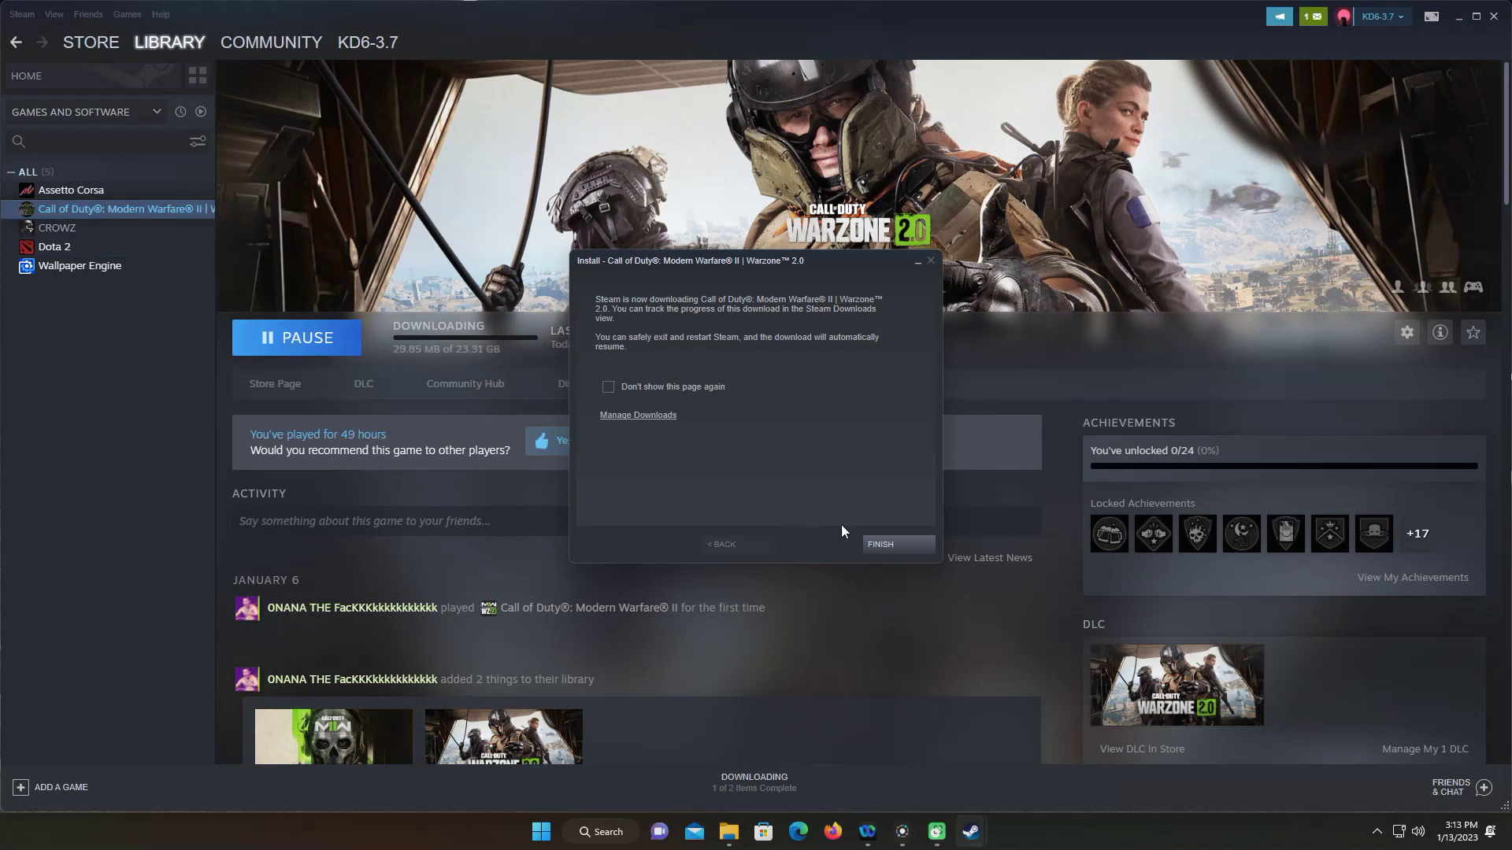
left_click(882, 545)
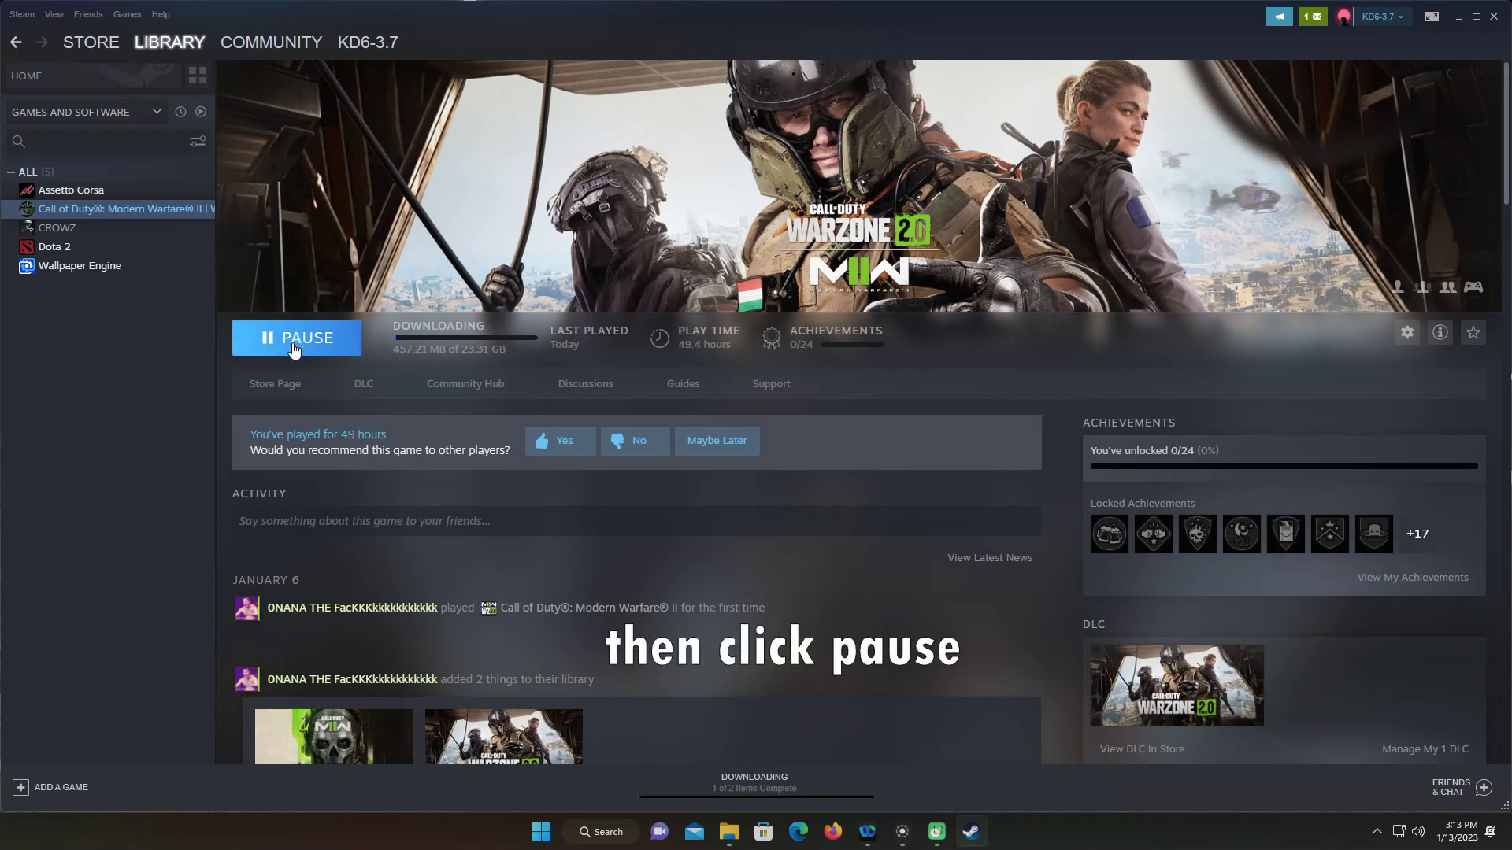
left_click(292, 339)
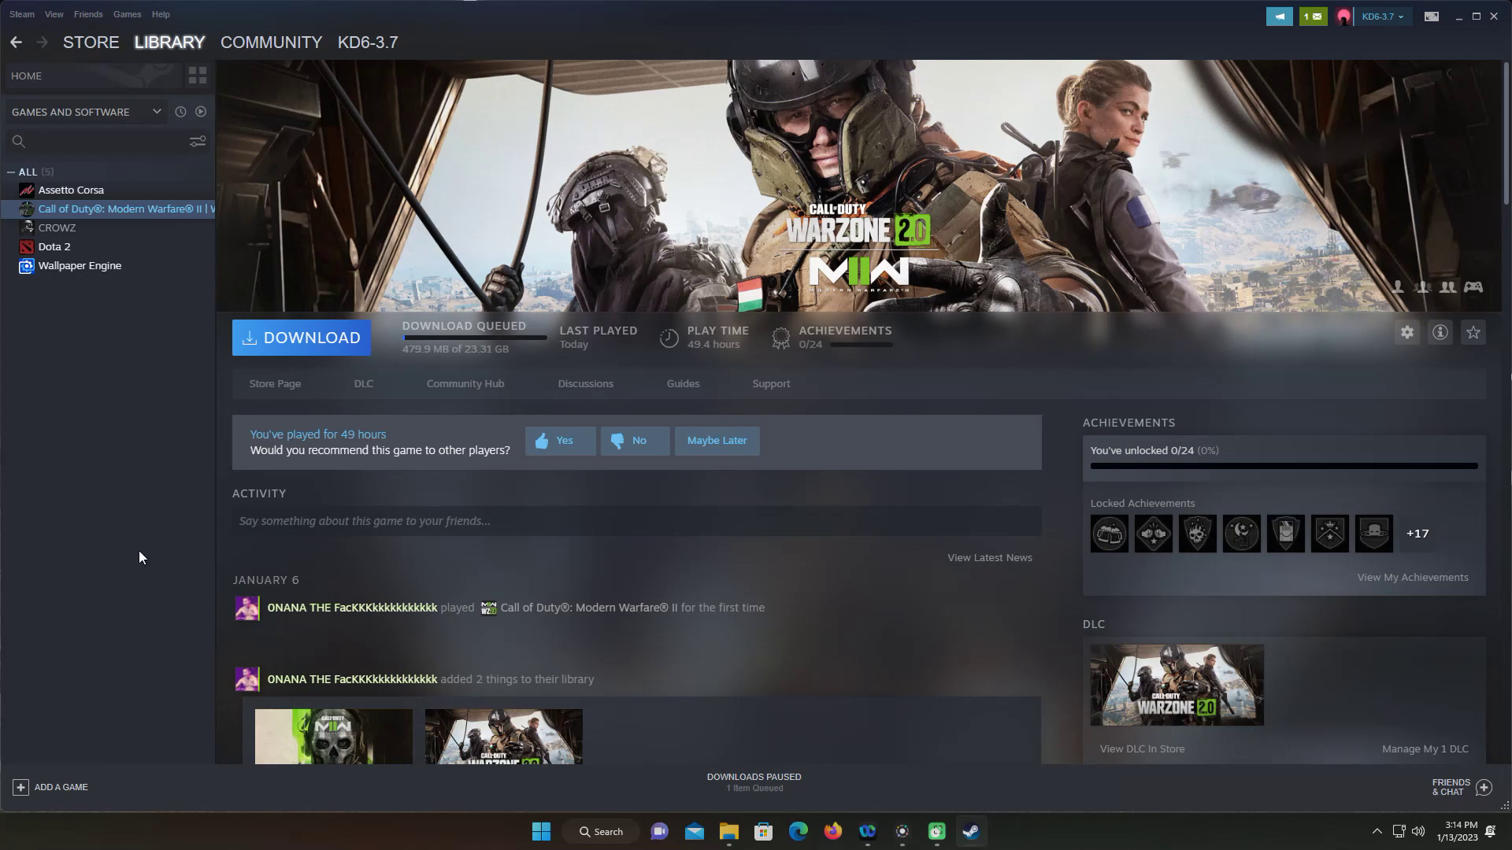
- Browse the local files of Call of Duty: Modern Warfare II and examine the new Call of Duty HQ folder in common
right_click(89, 210)
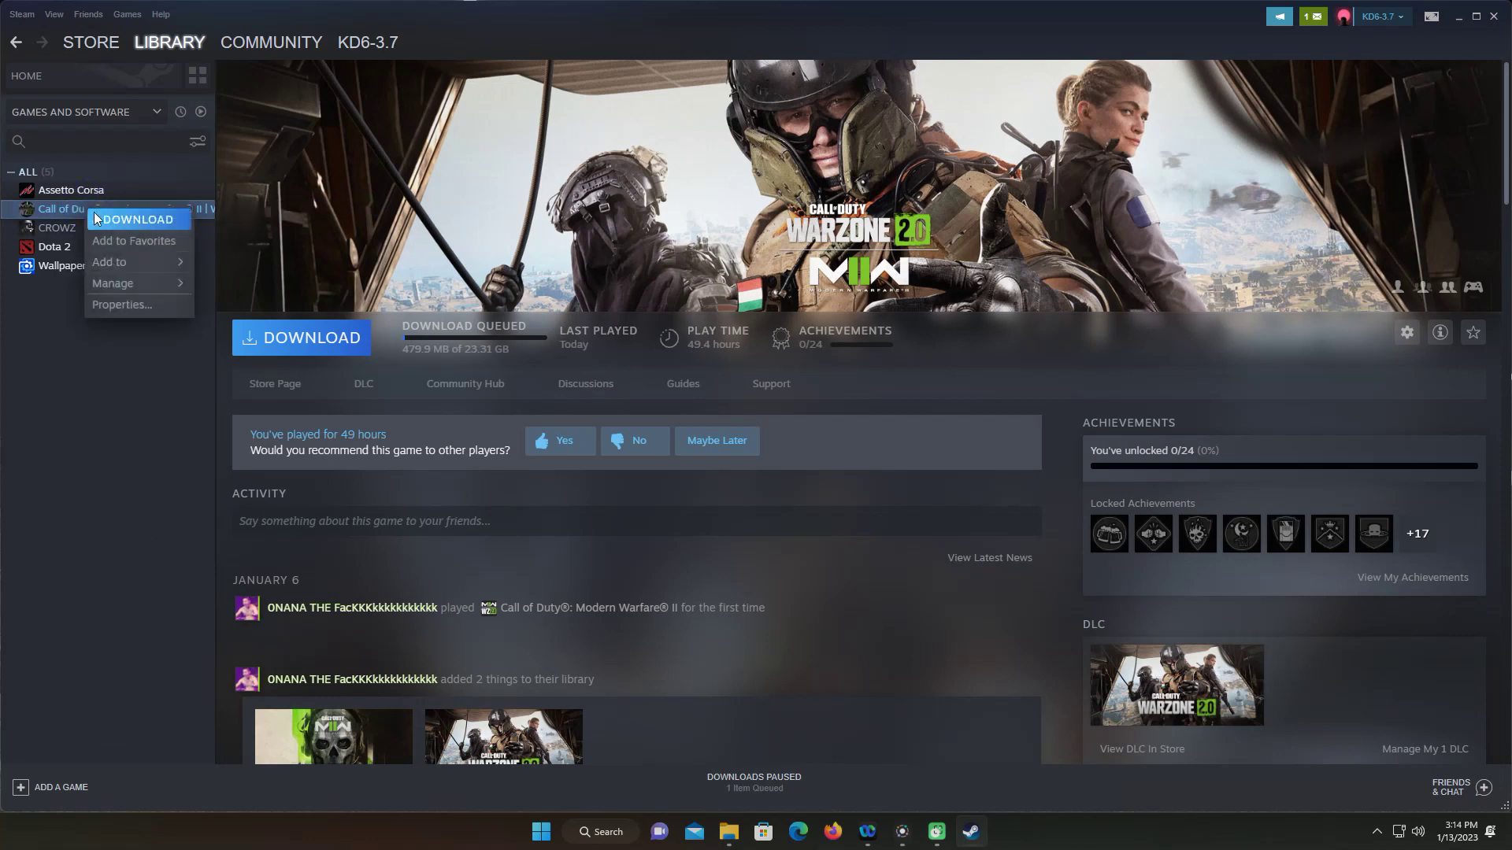
left_click(116, 306)
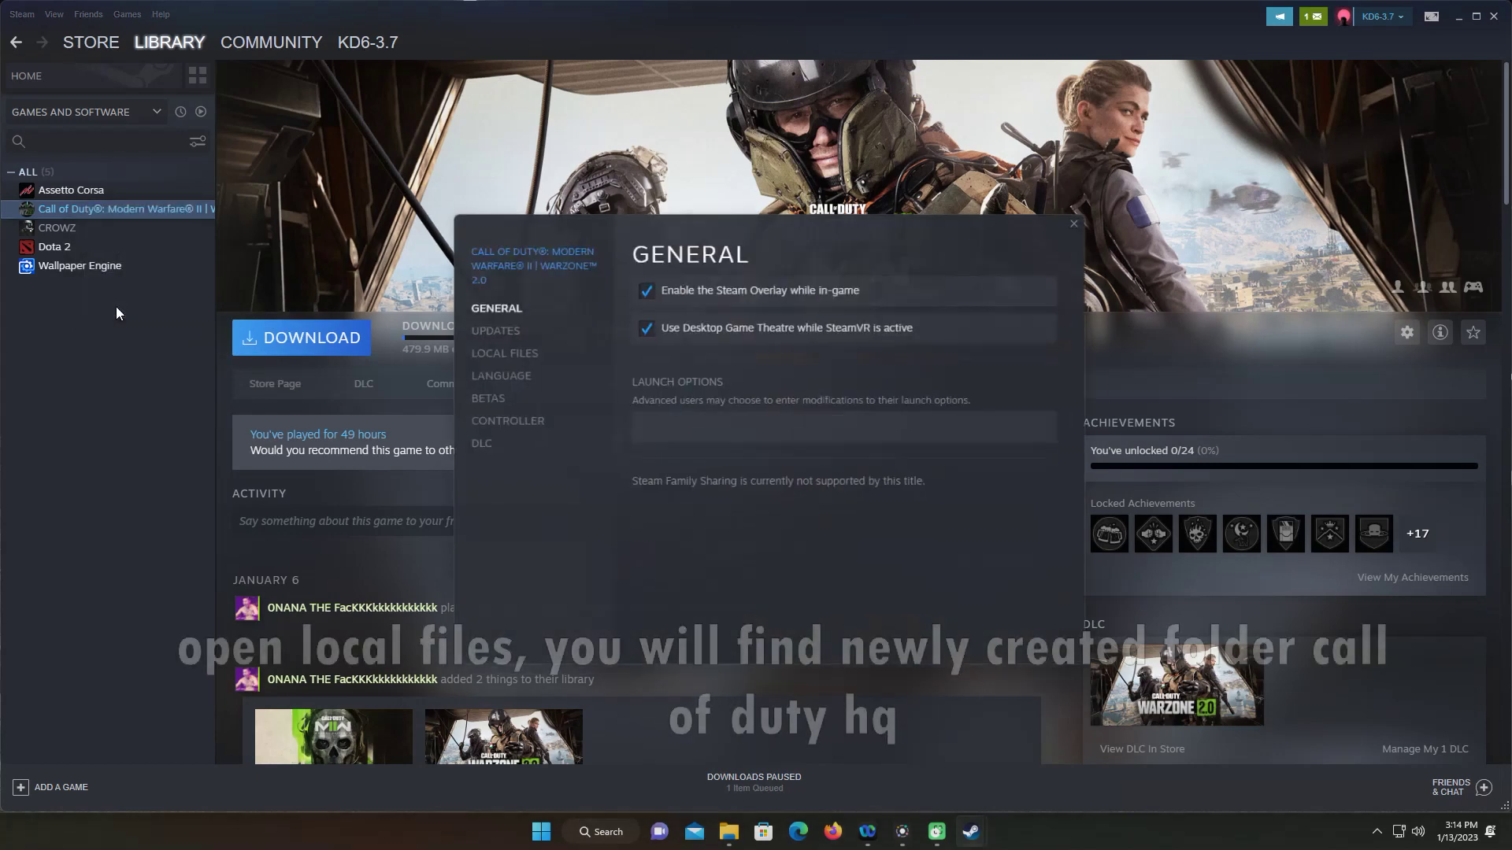
left_click(484, 359)
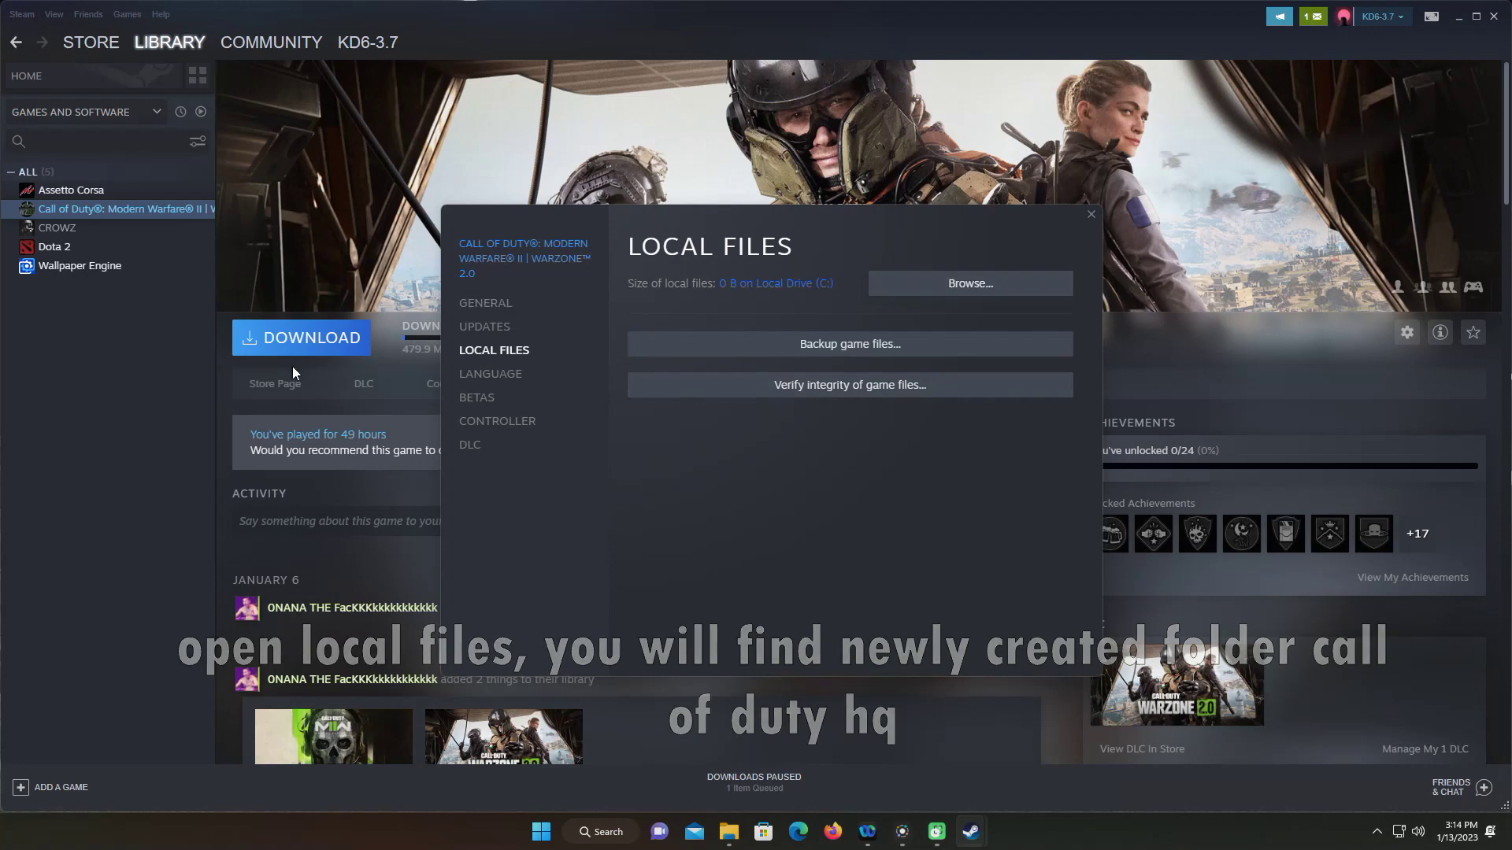
left_click(851, 113)
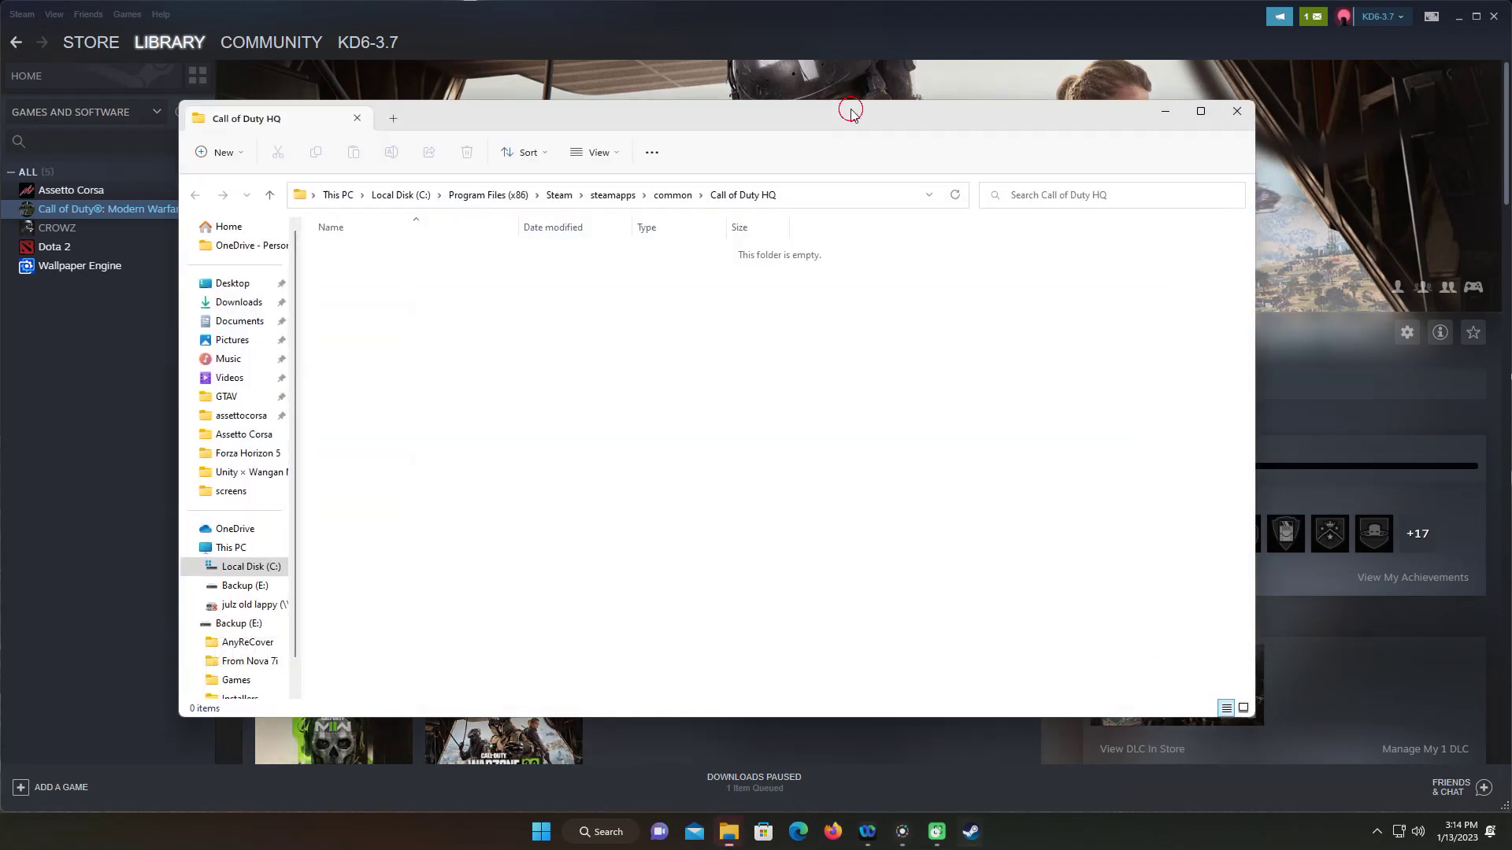
left_click(673, 195)
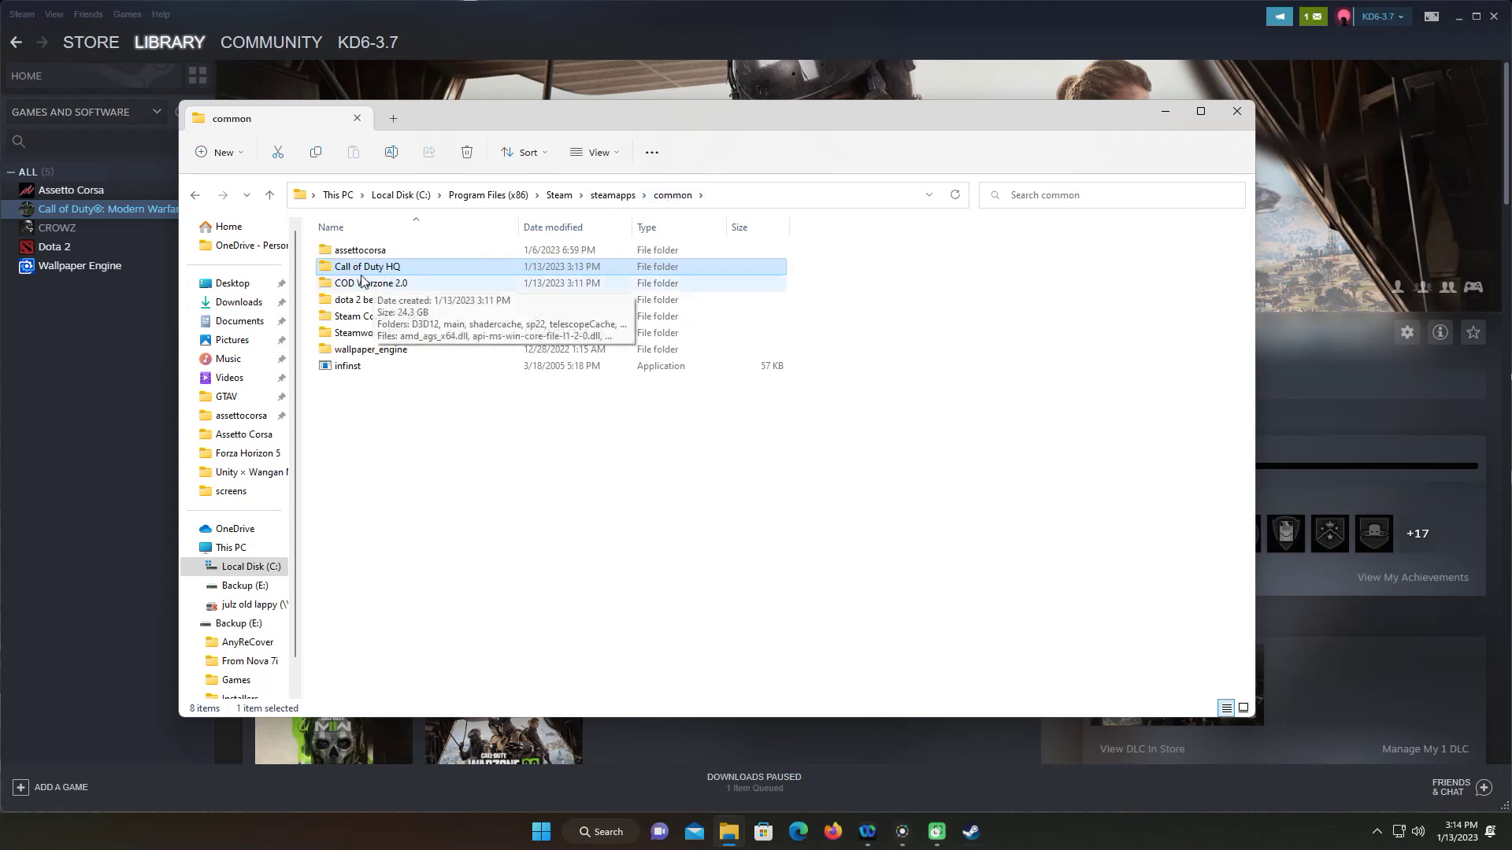
double_click(387, 267)
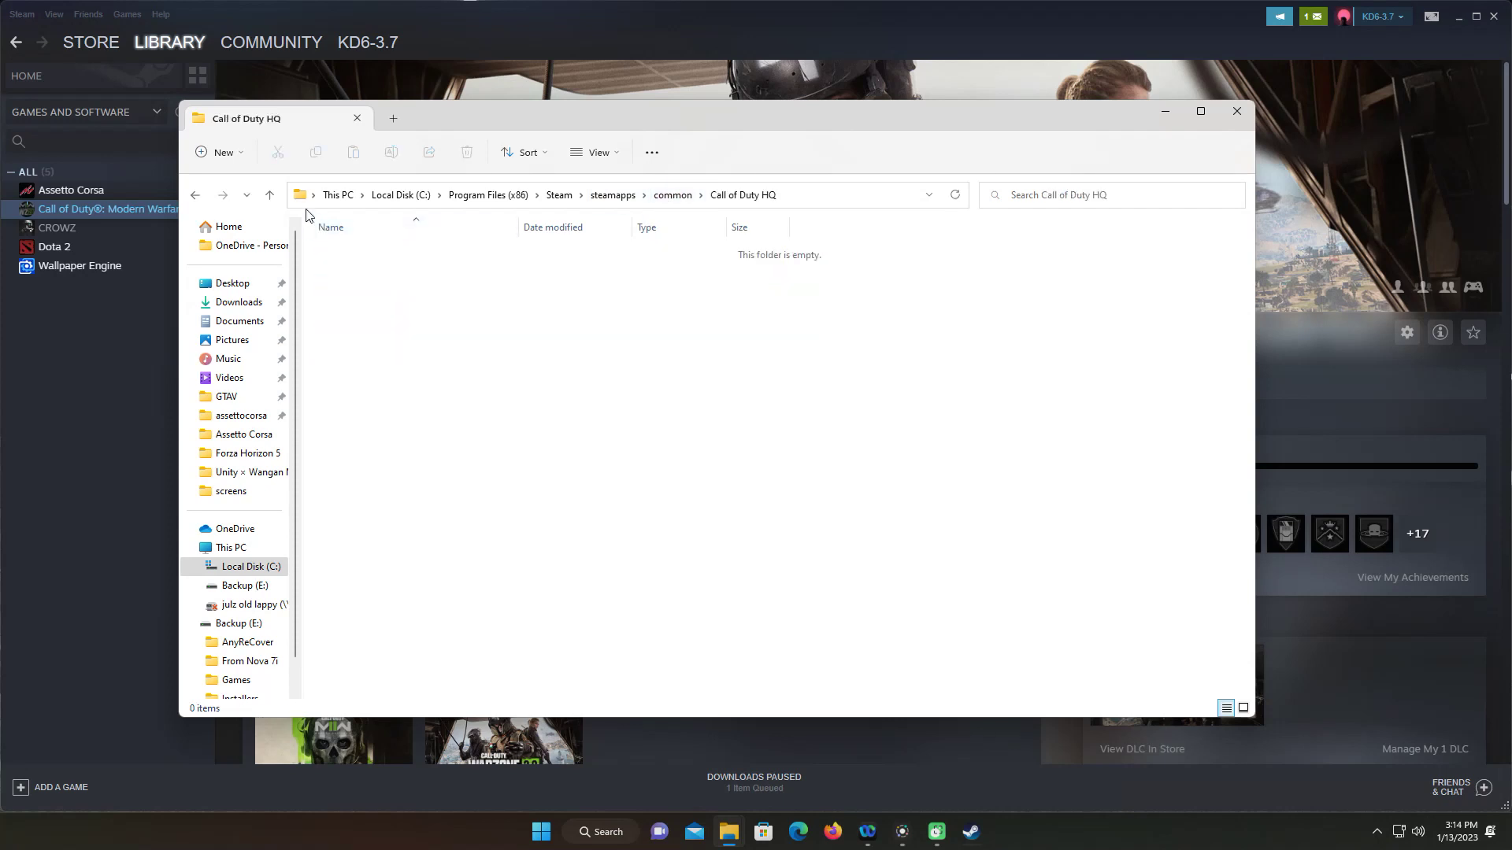
left_click(269, 195)
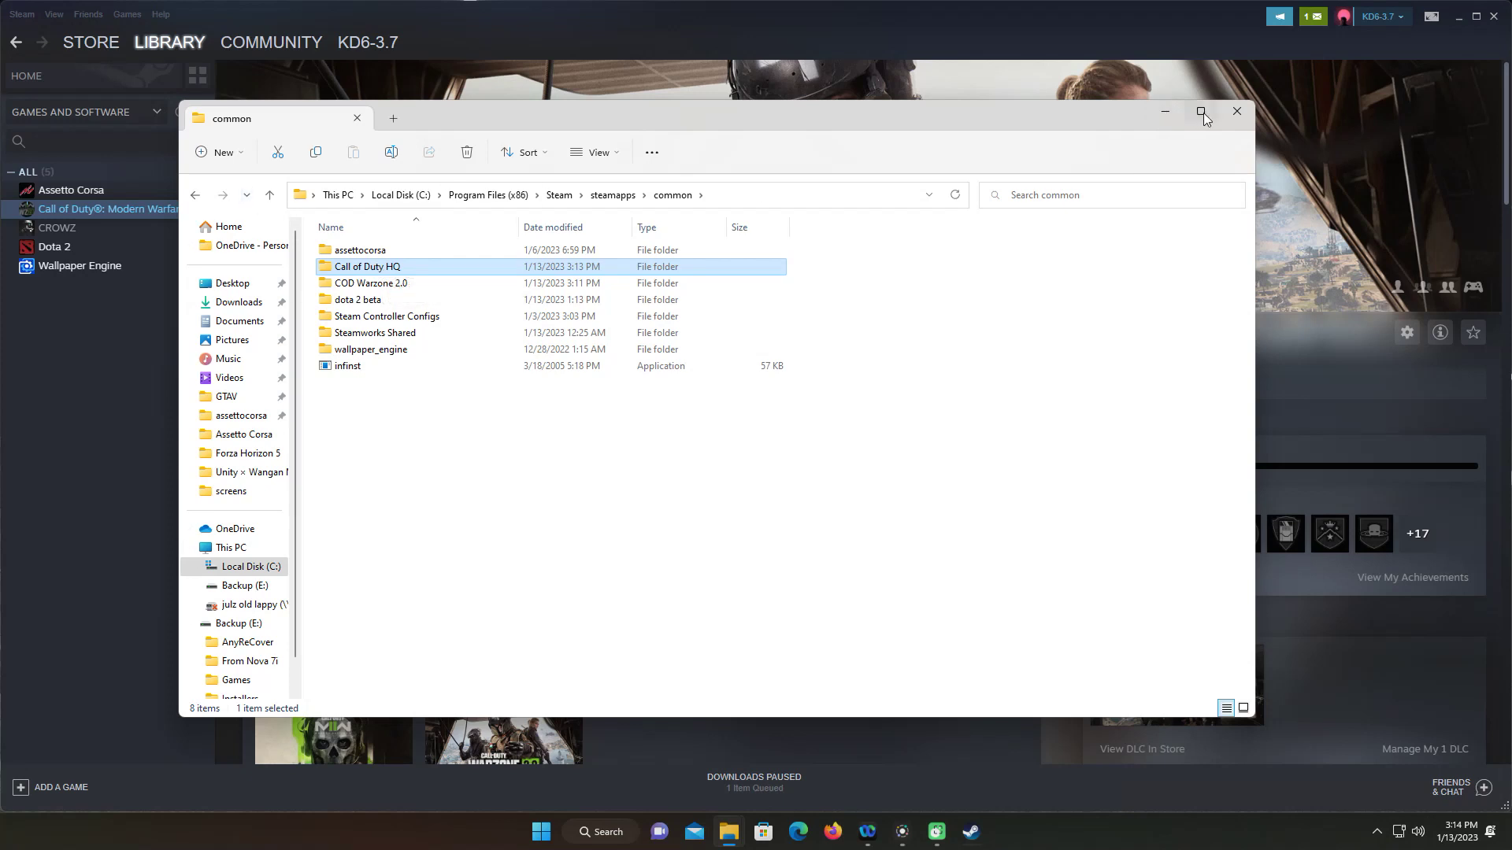
left_click(1153, 115)
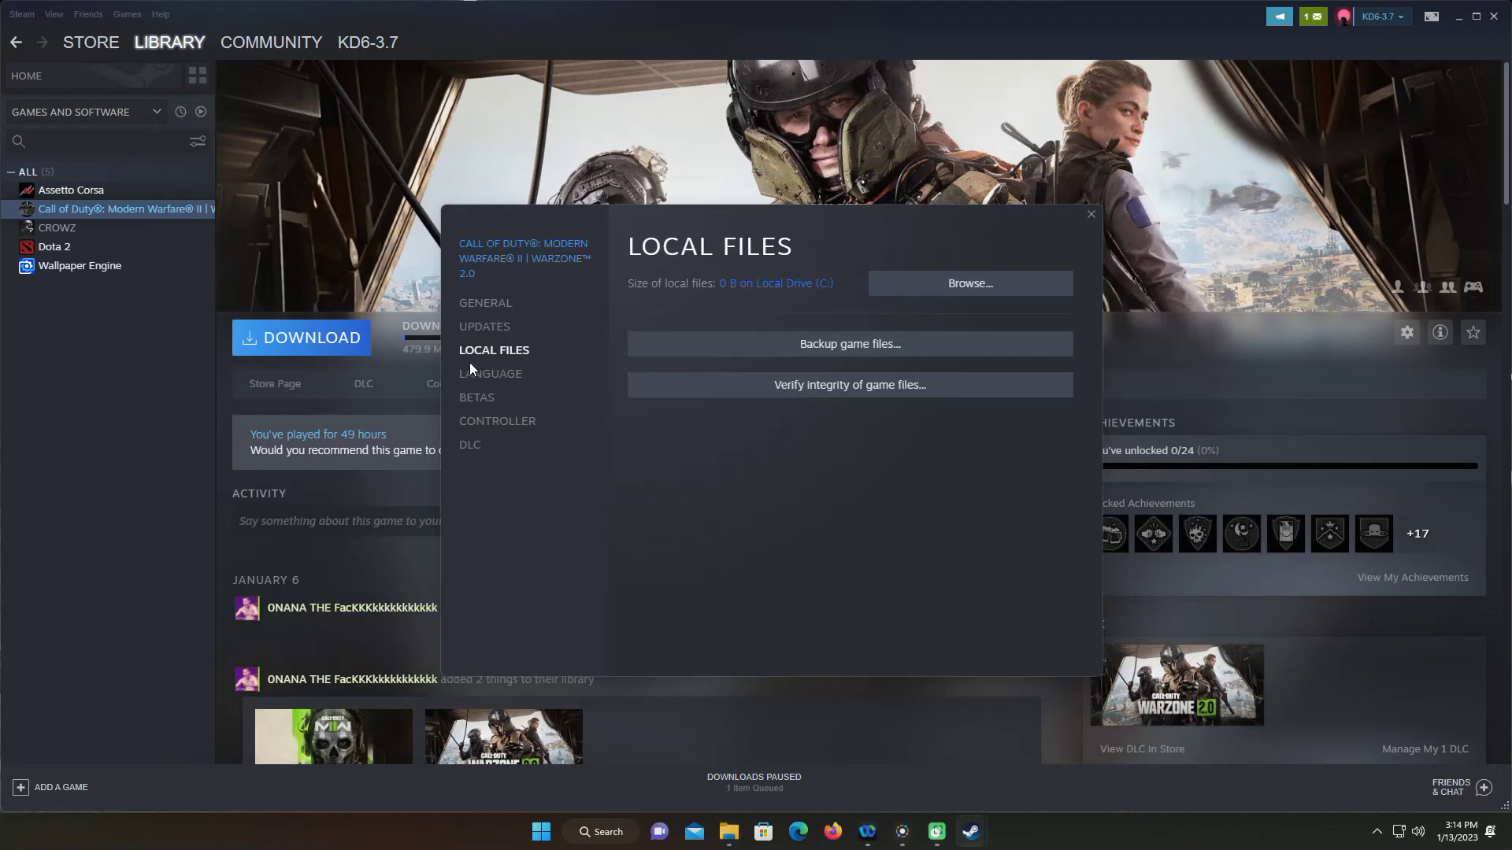
left_click(1091, 214)
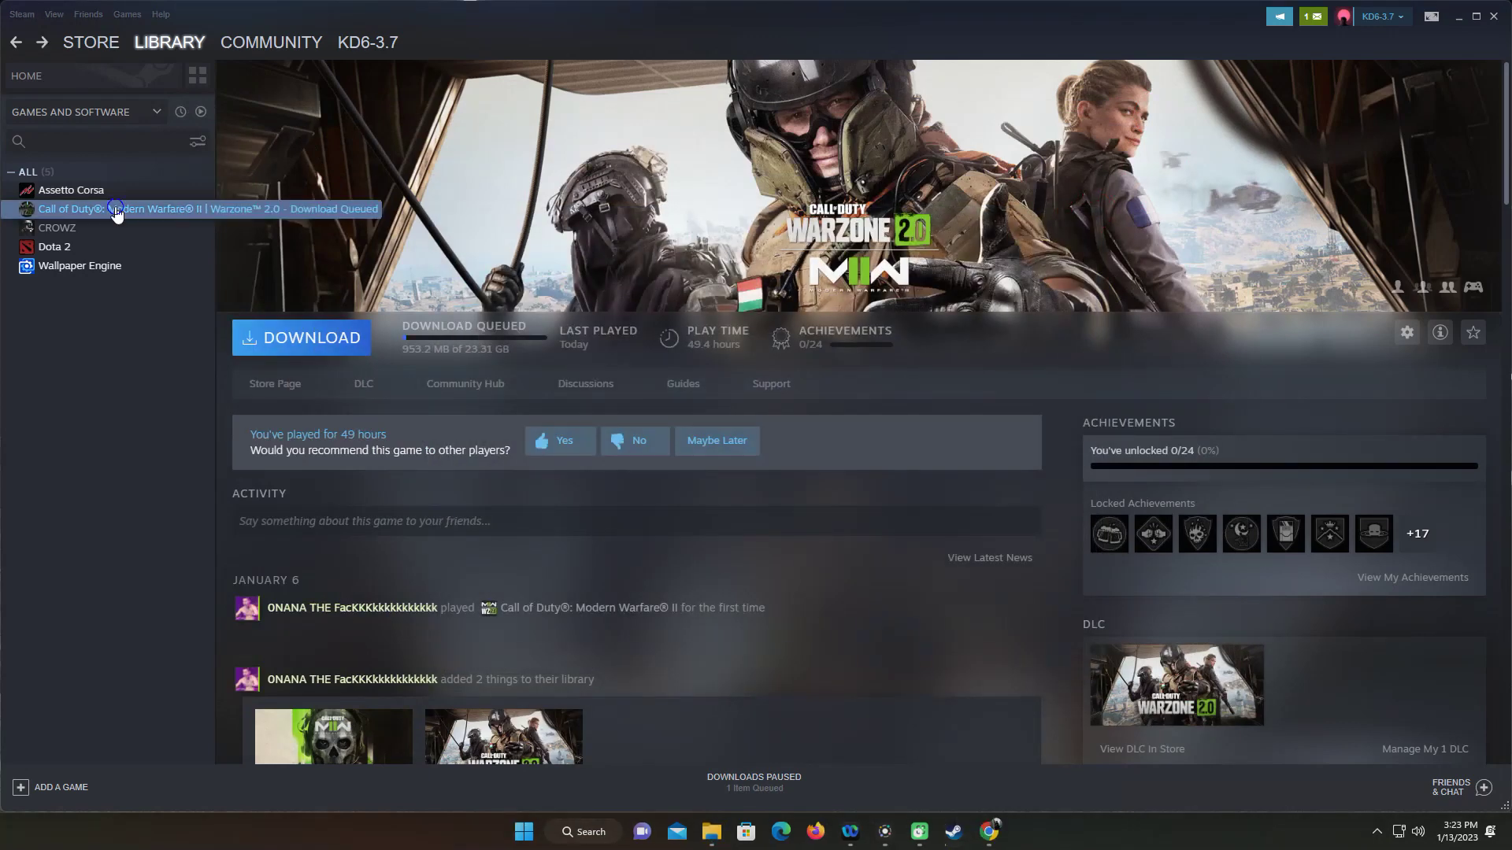
- Uninstall the partially downloaded Call of Duty: Modern Warfare II | Warzone 2.0 and confirm the removal
right_click(118, 208)
mouse_move(143, 284)
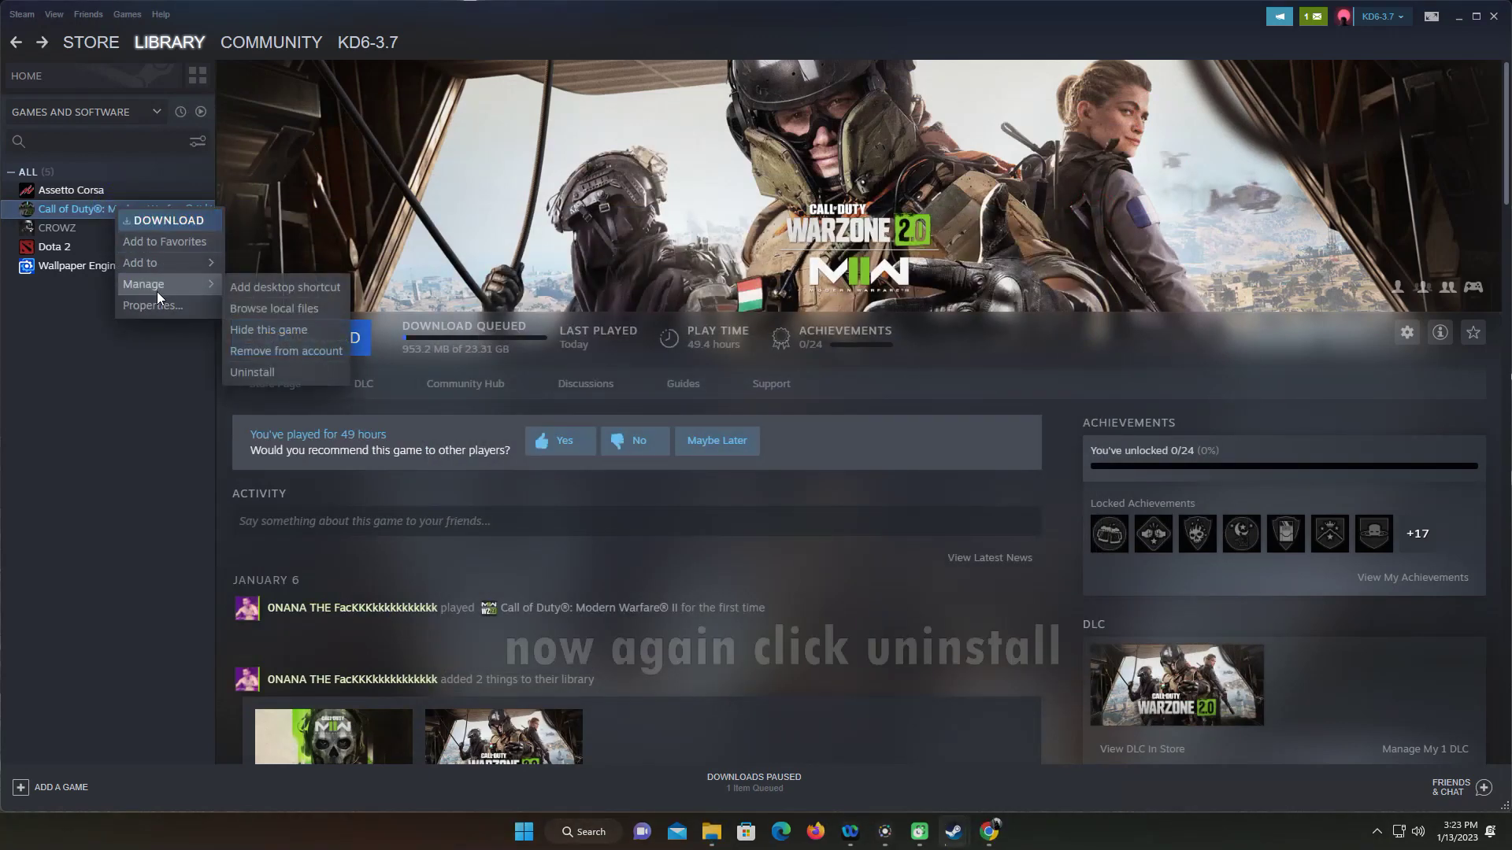
left_click(285, 373)
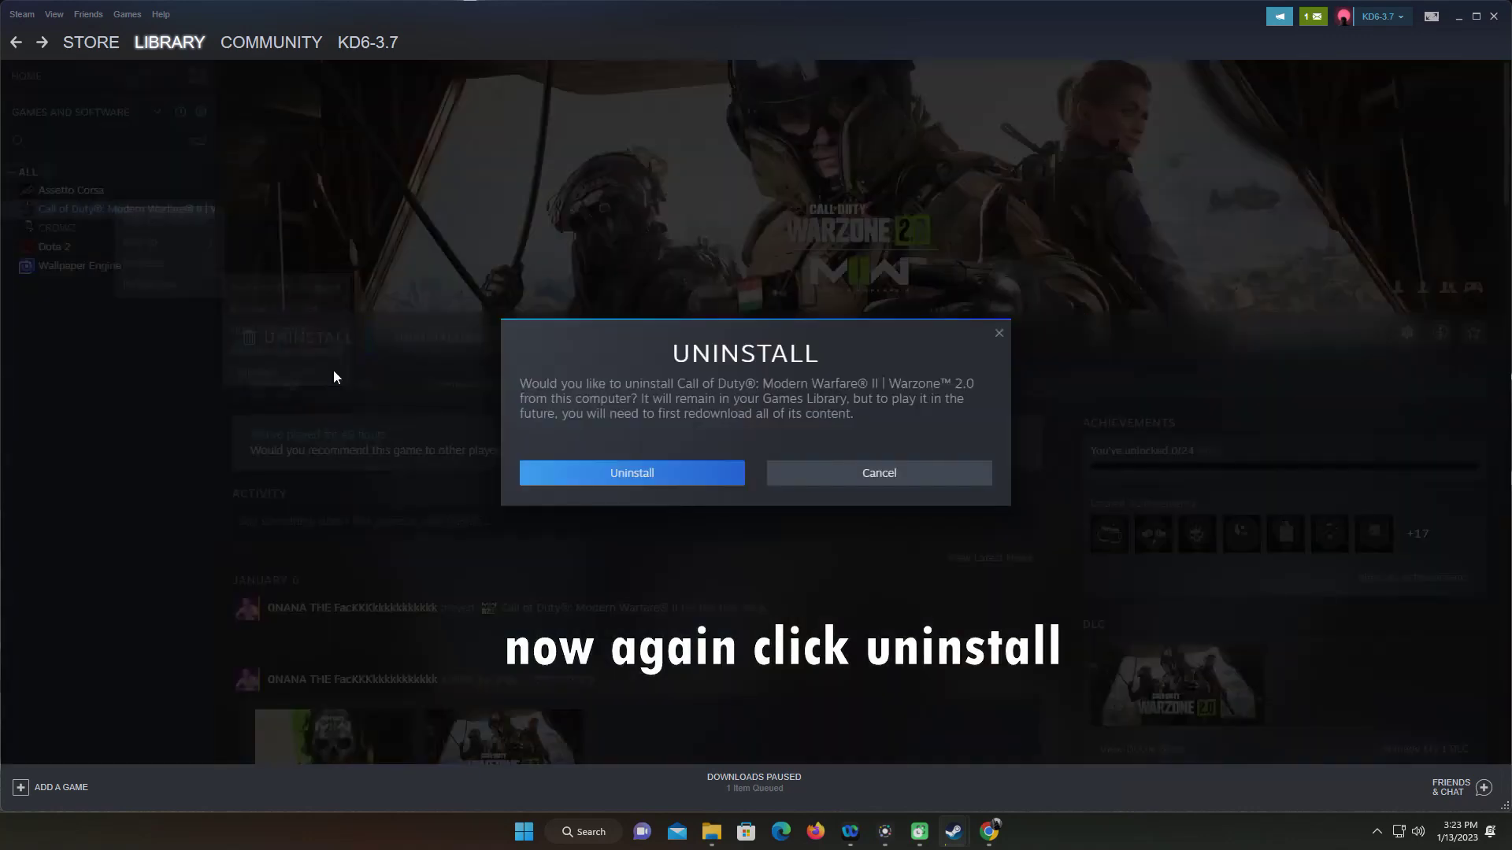
left_click(677, 473)
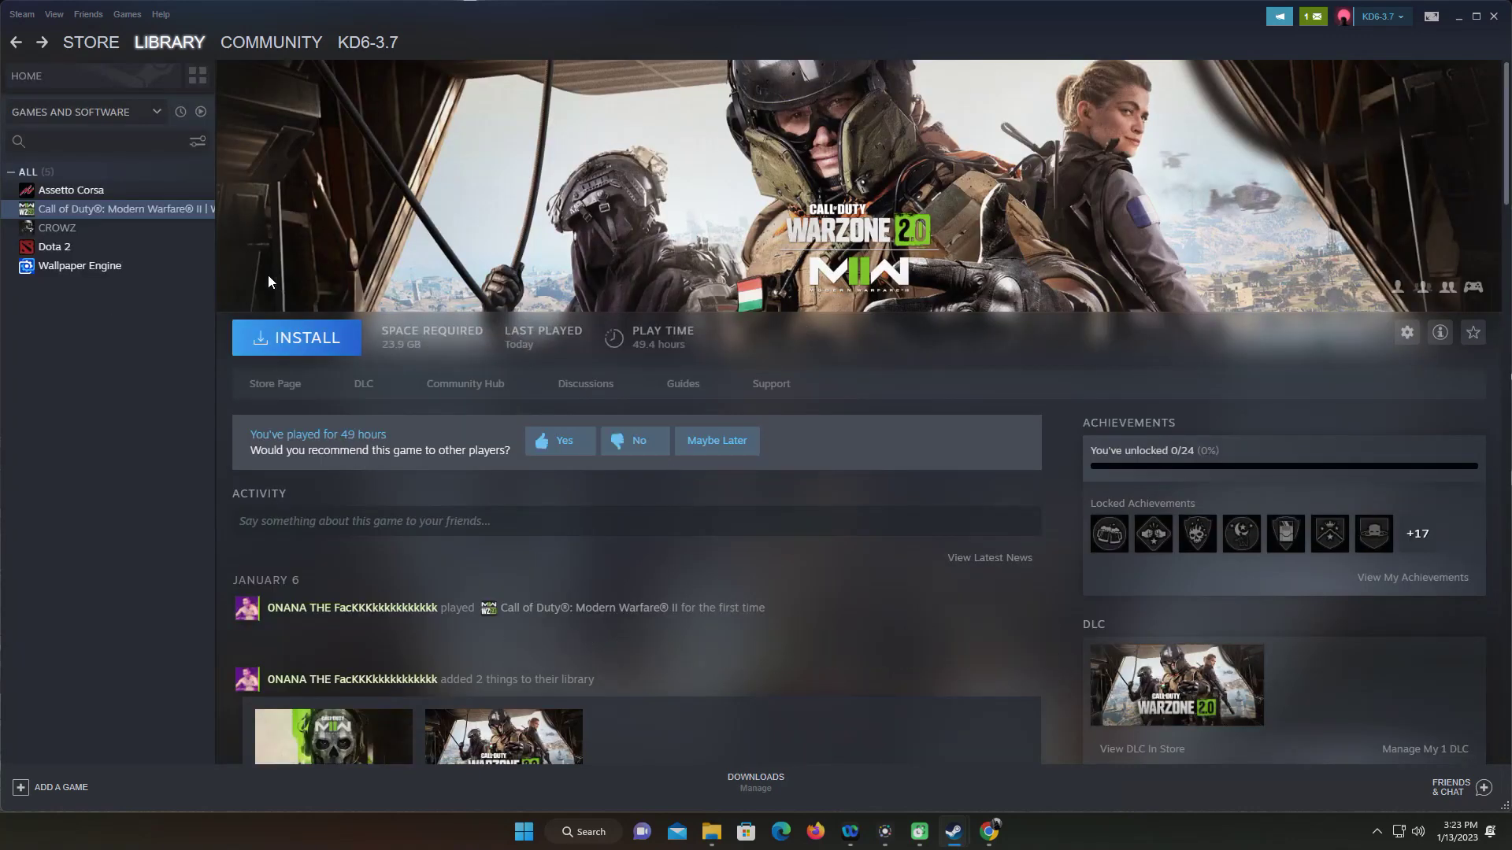
- Switch to File Explorer and check the contents of the Call of Duty HQ folder inside steamapps\common
mouse_move(712, 831)
left_click(887, 758)
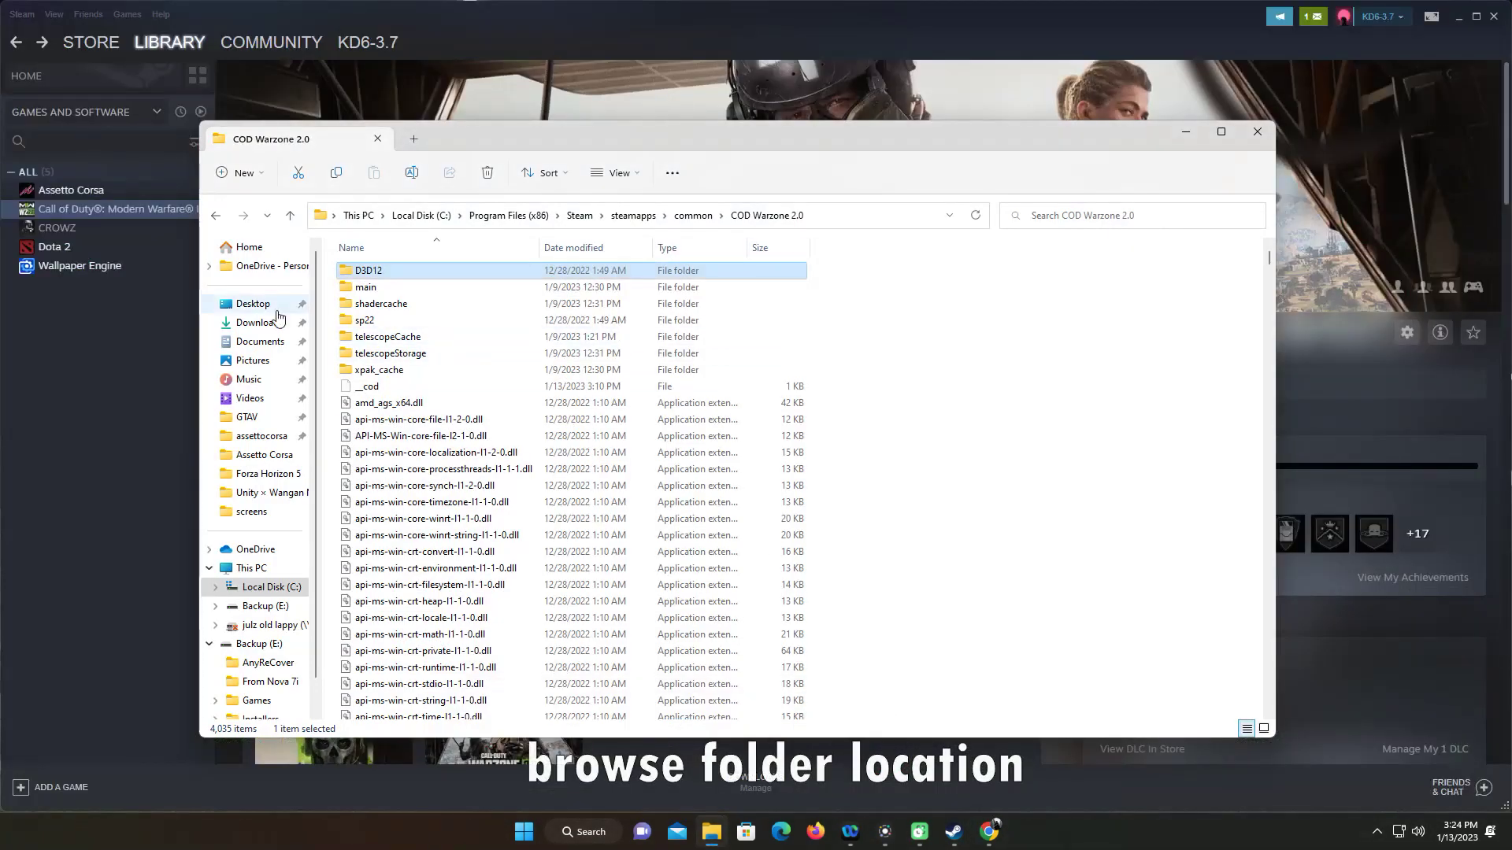
left_click(693, 215)
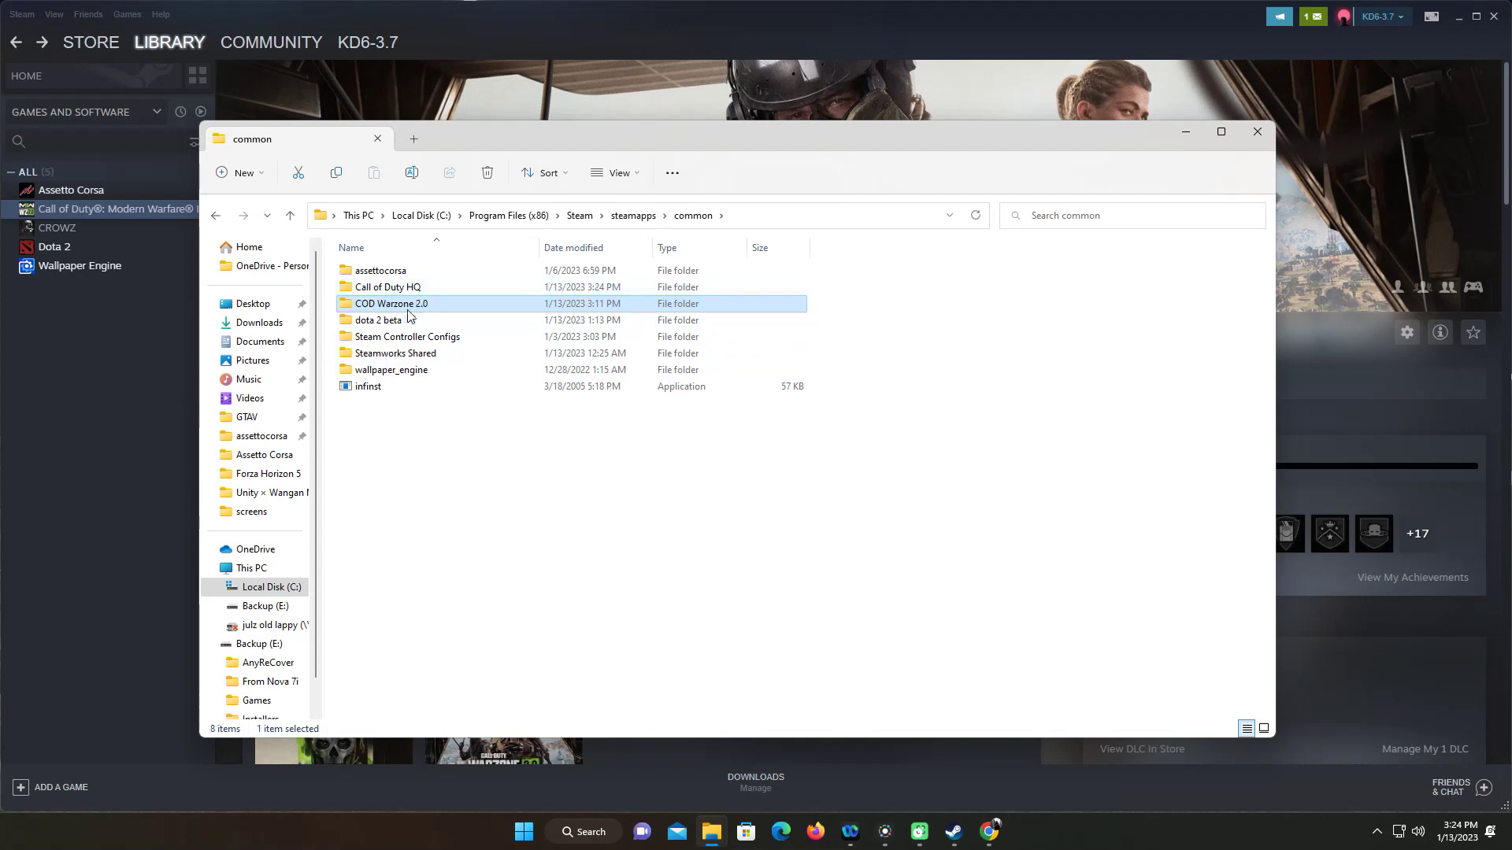
left_click(397, 288)
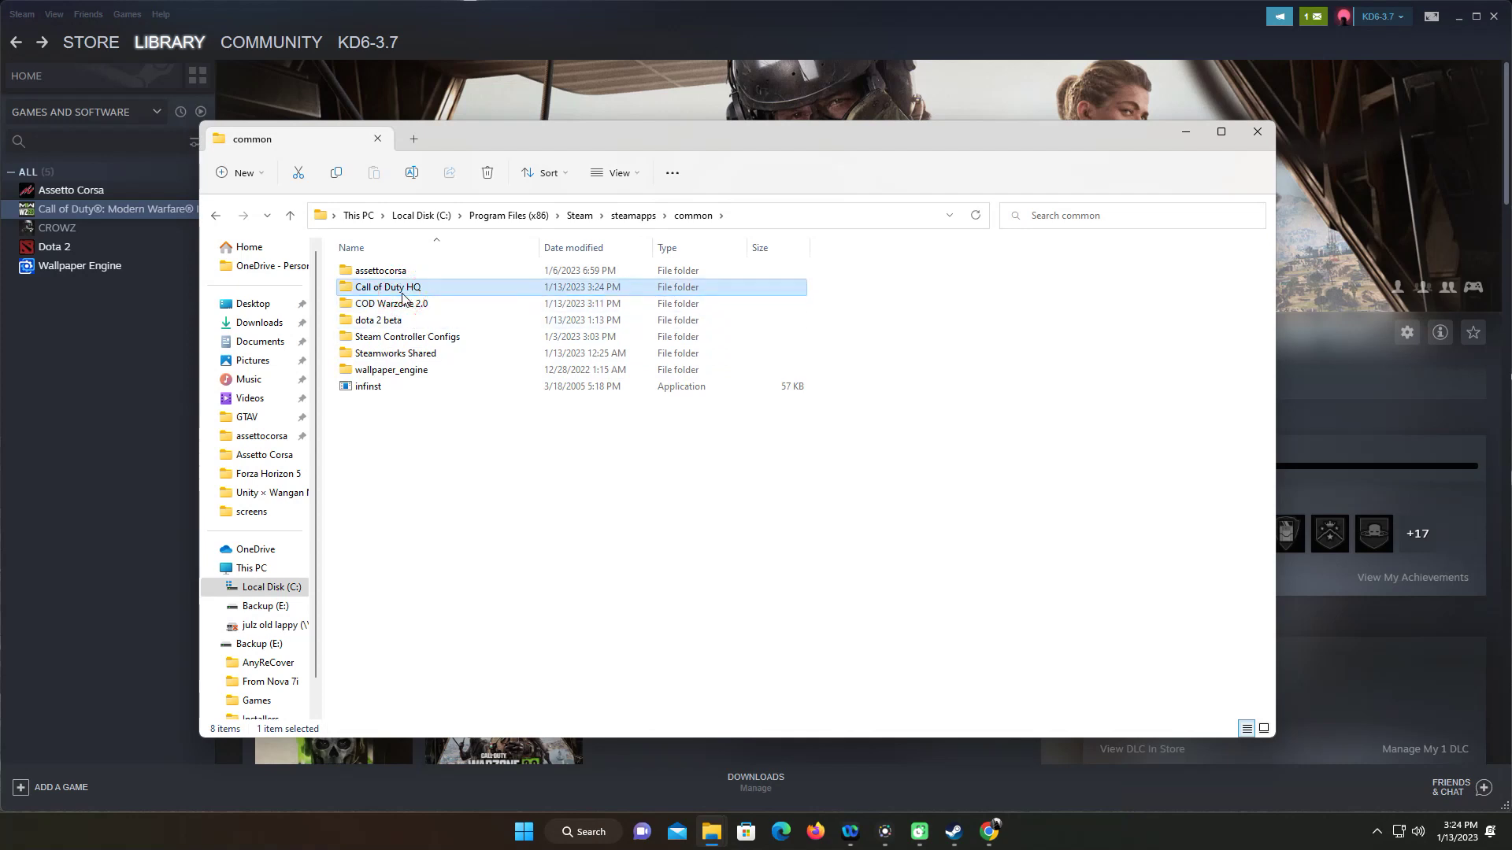
double_click(398, 289)
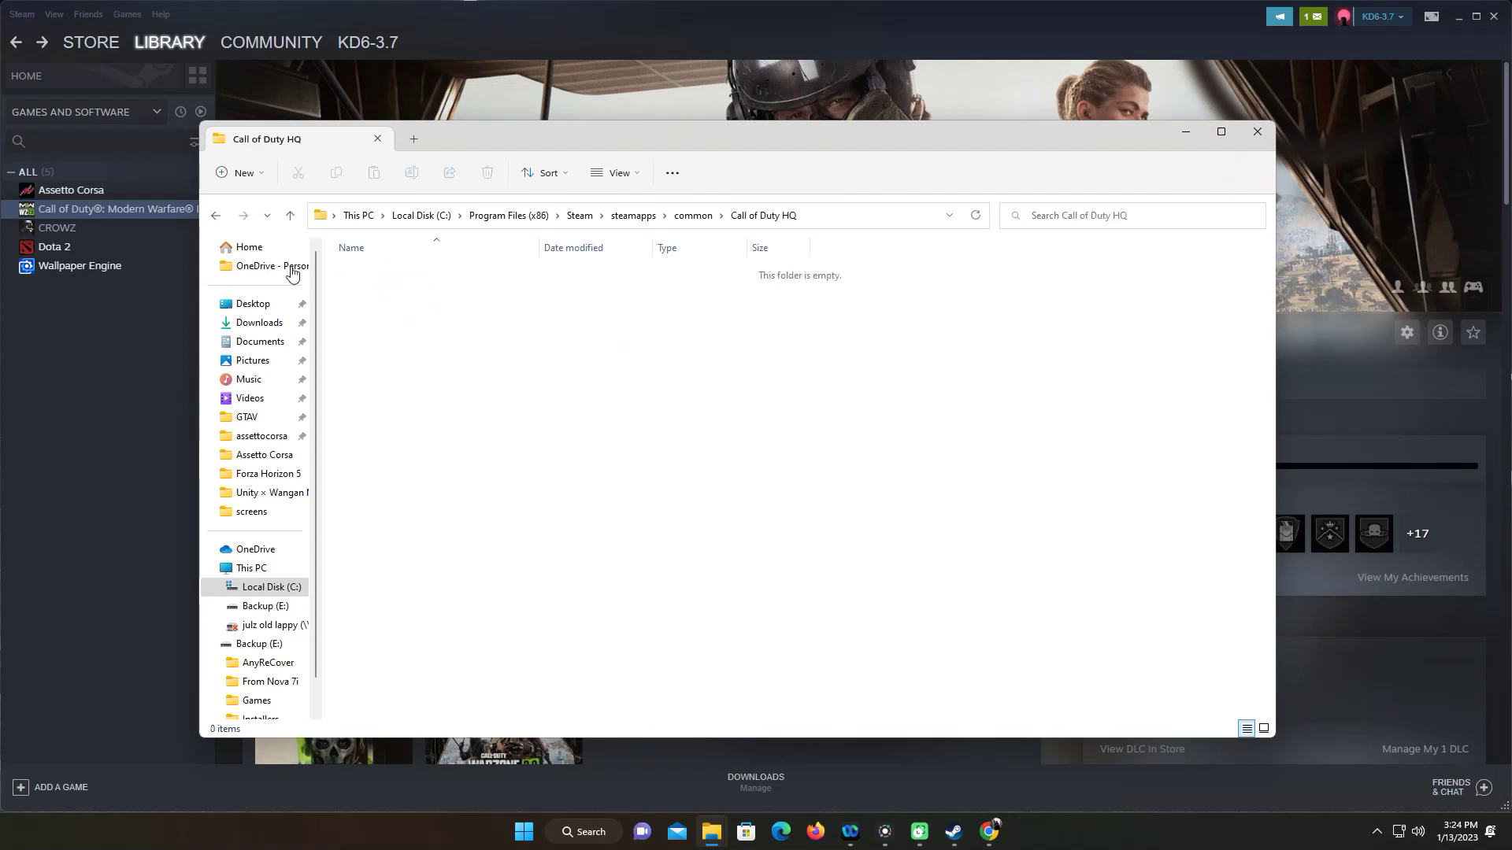
left_click(289, 214)
- Move all files and folders from COD Warzone 2.0 into the Call of Duty HQ folder by cutting and pasting them
double_click(406, 307)
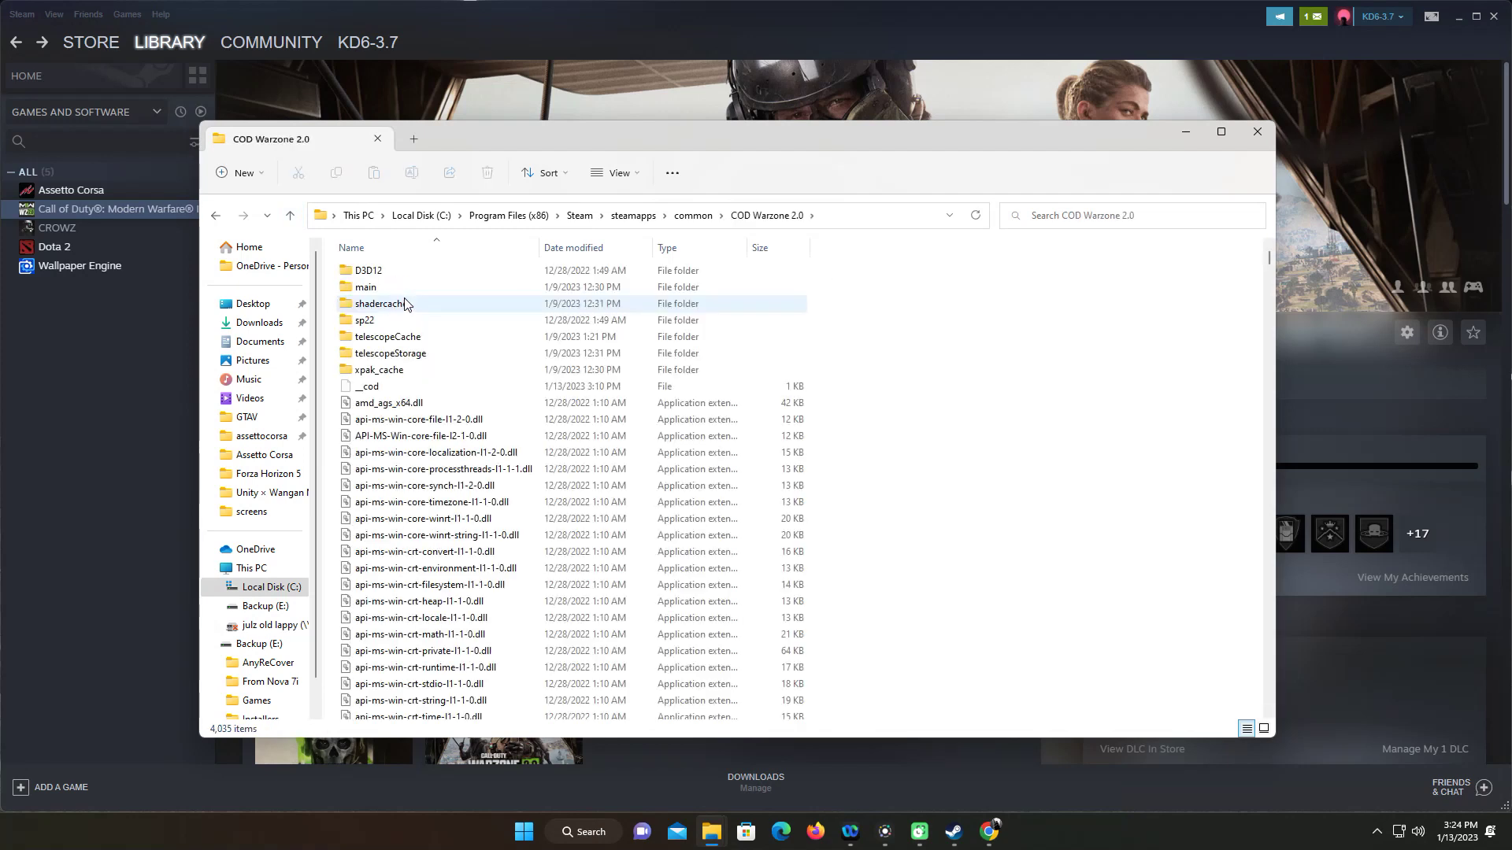
left_click(404, 305)
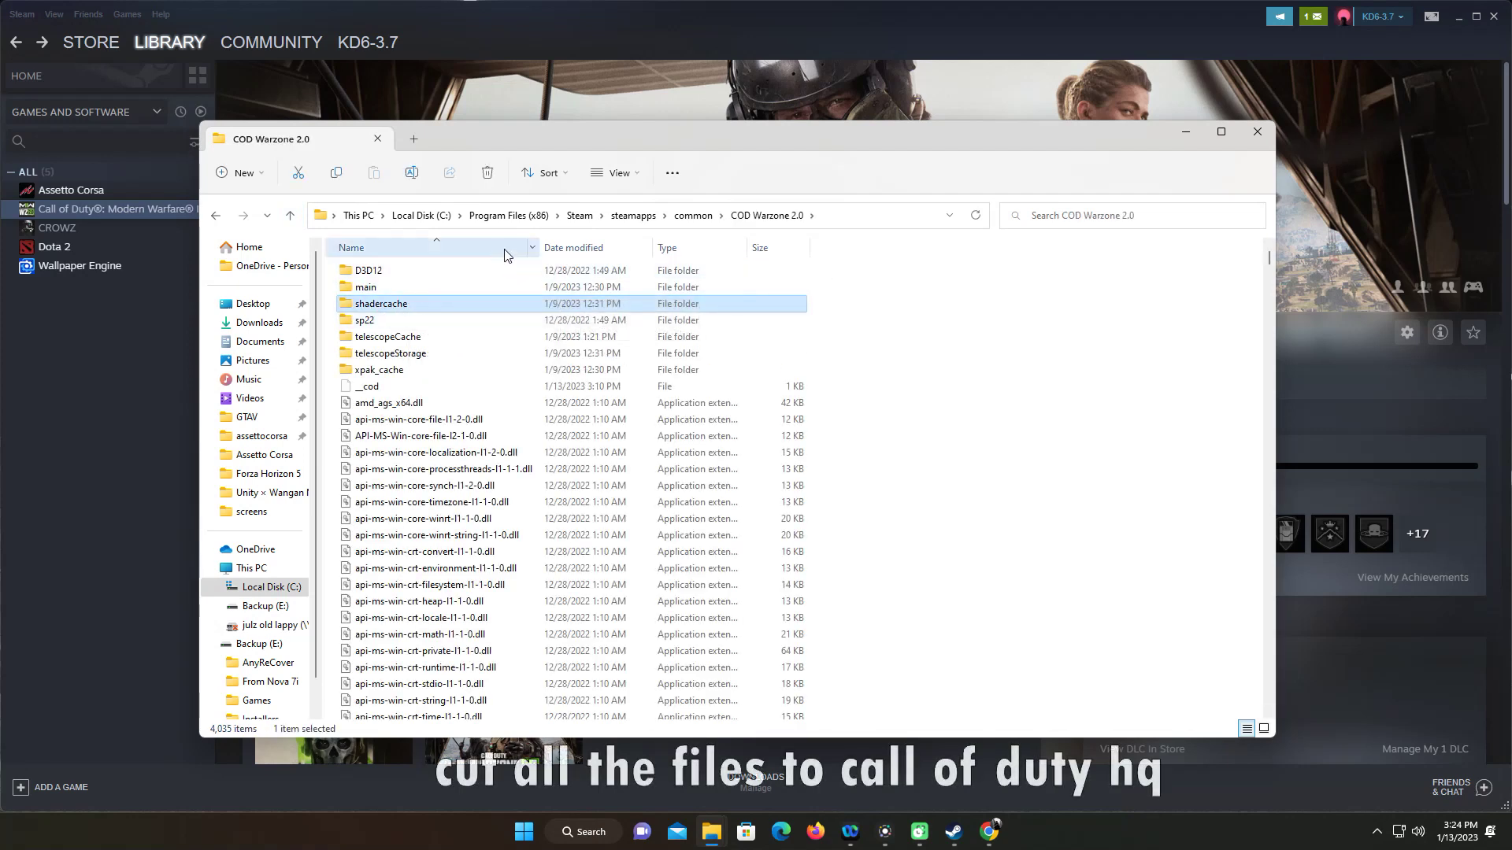
left_click(673, 173)
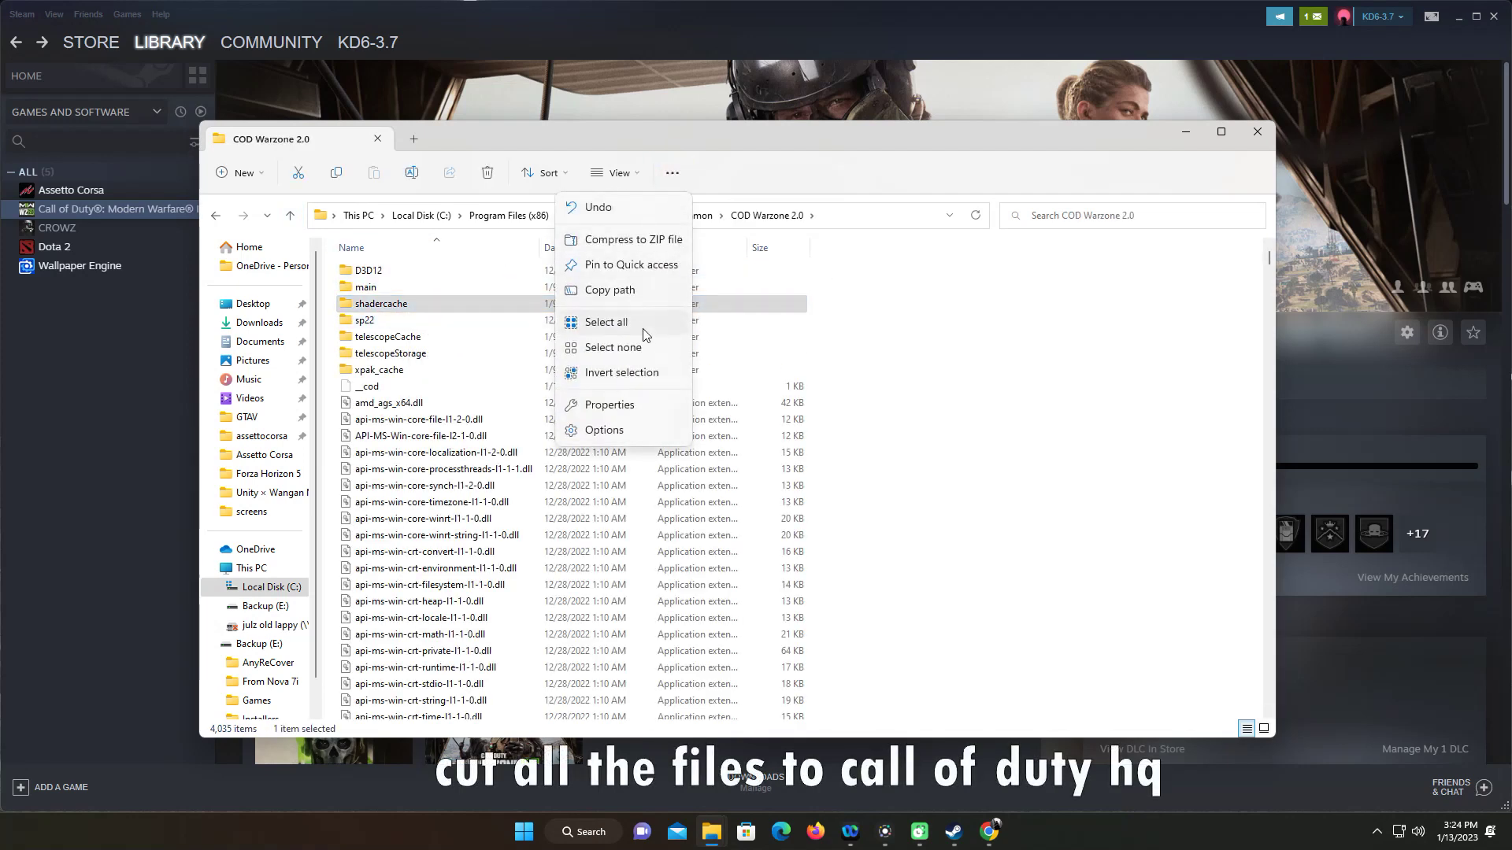
left_click(643, 328)
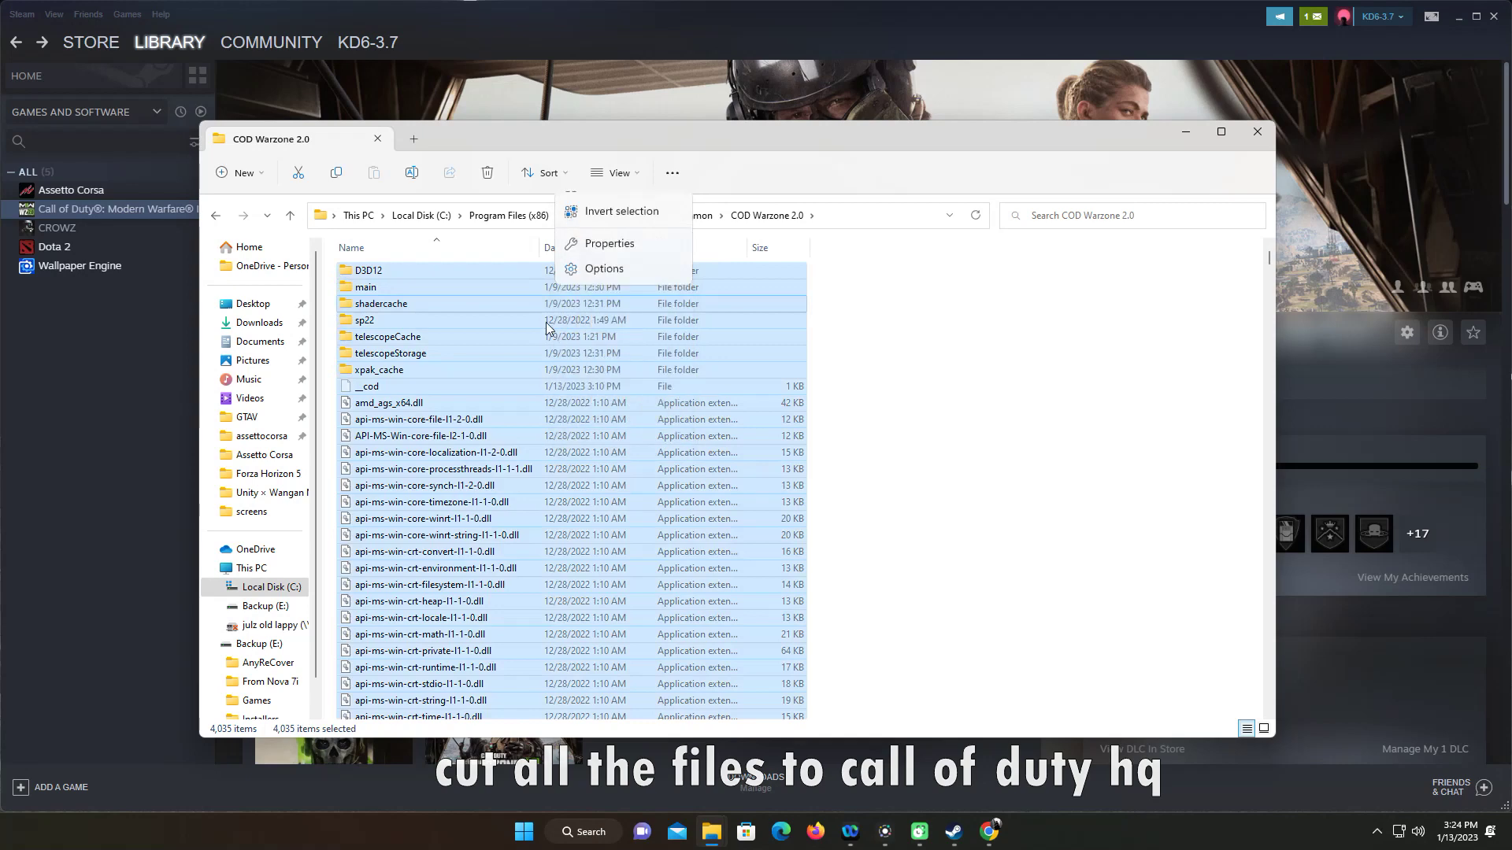
right_click(432, 344)
left_click(499, 563)
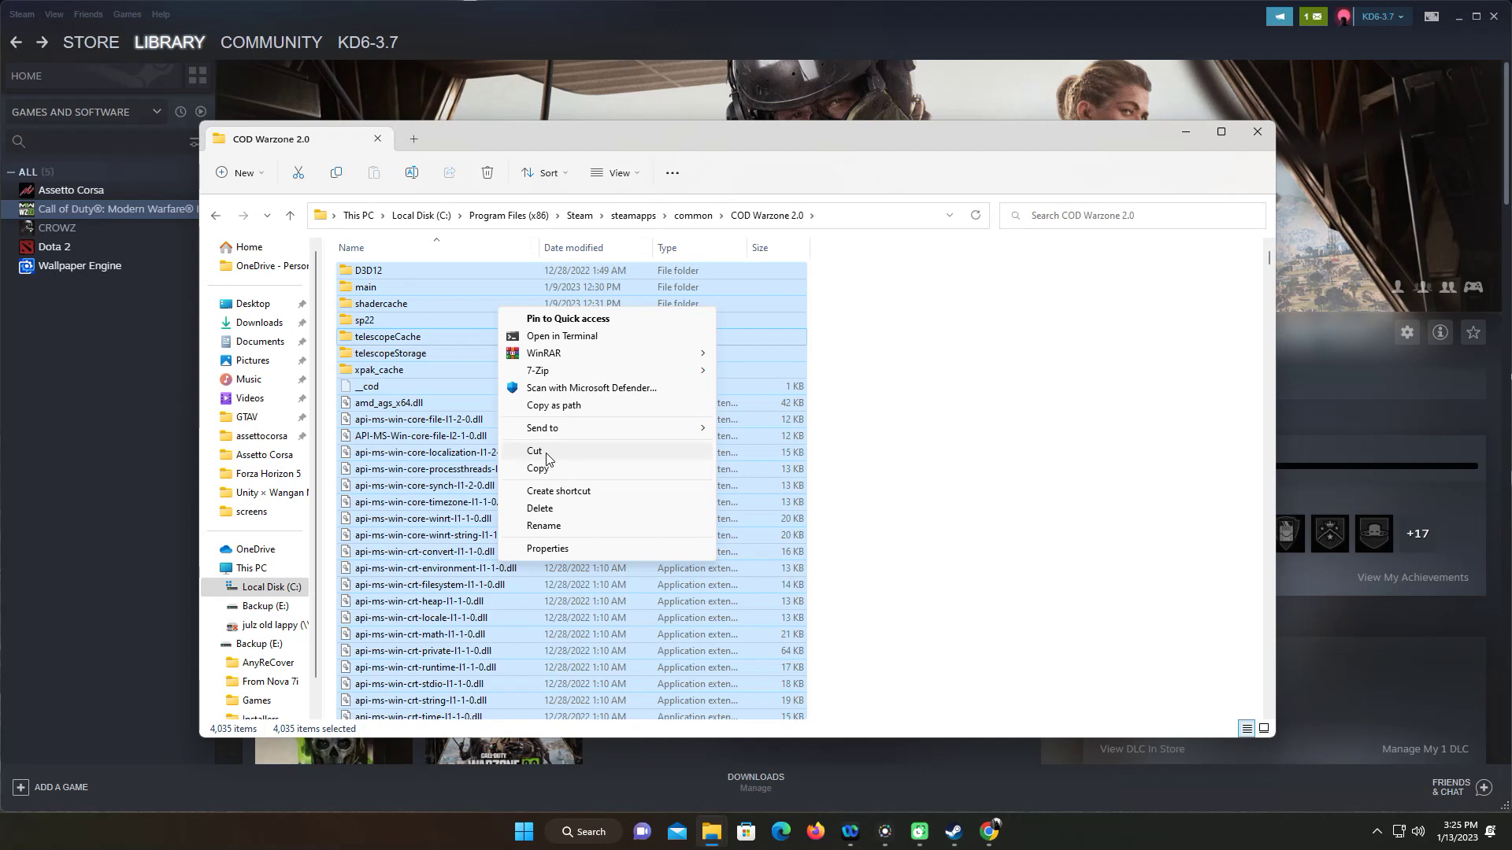
left_click(536, 452)
left_click(290, 215)
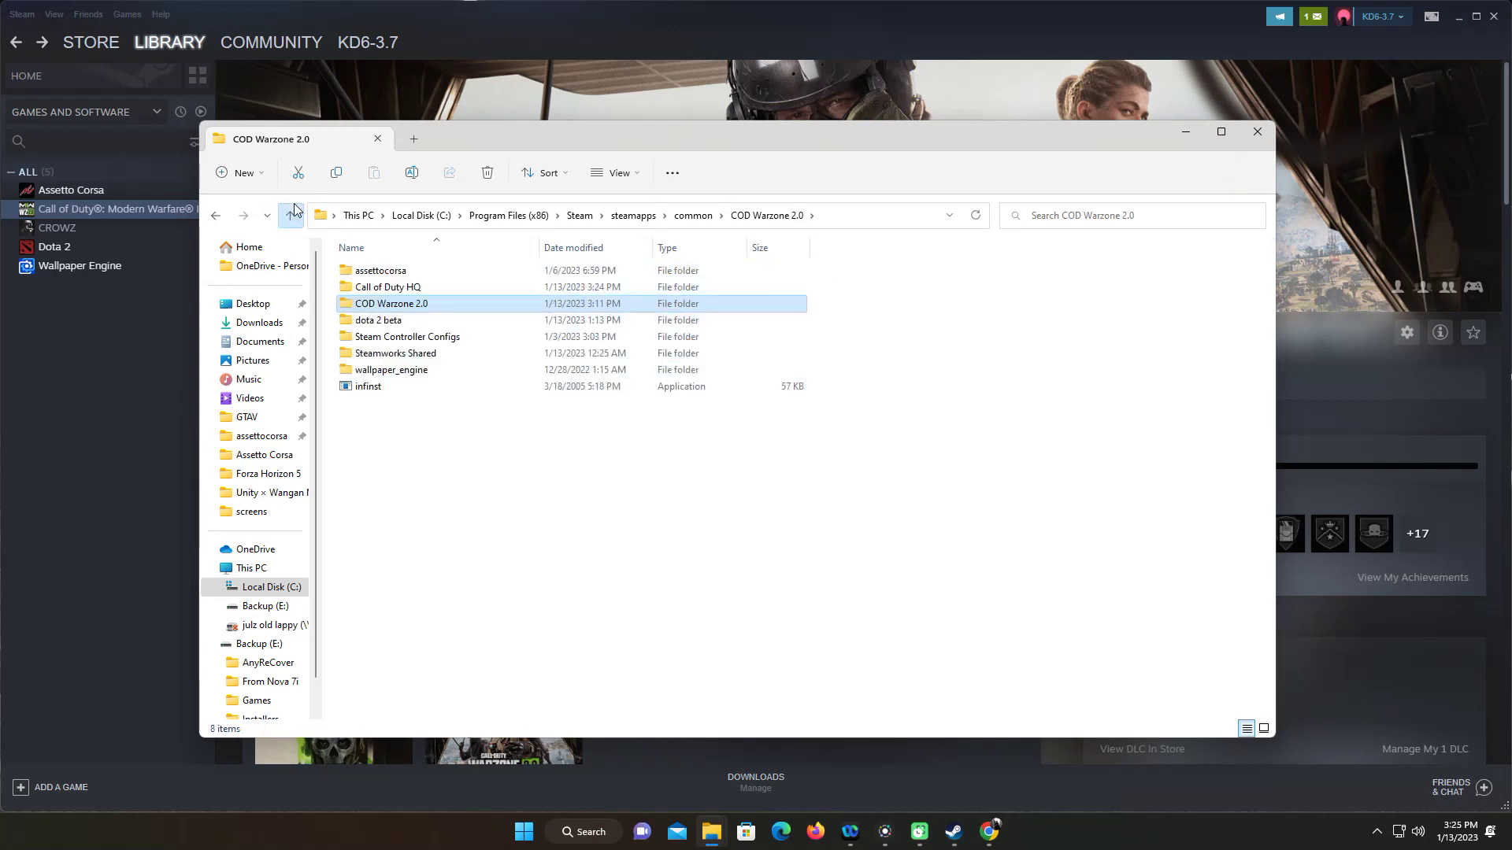
double_click(364, 286)
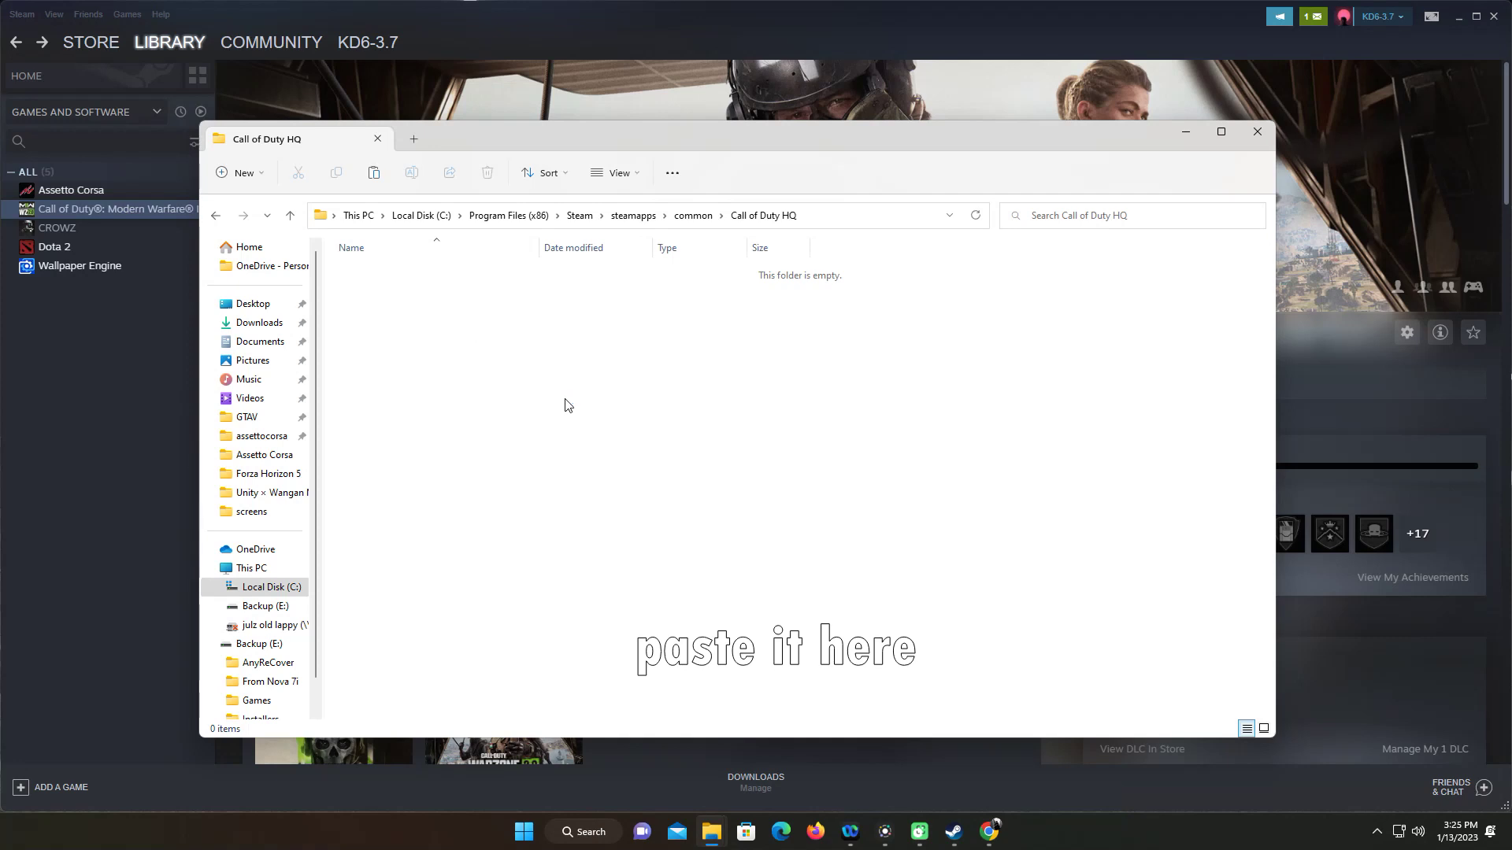
key("ctrl+v")
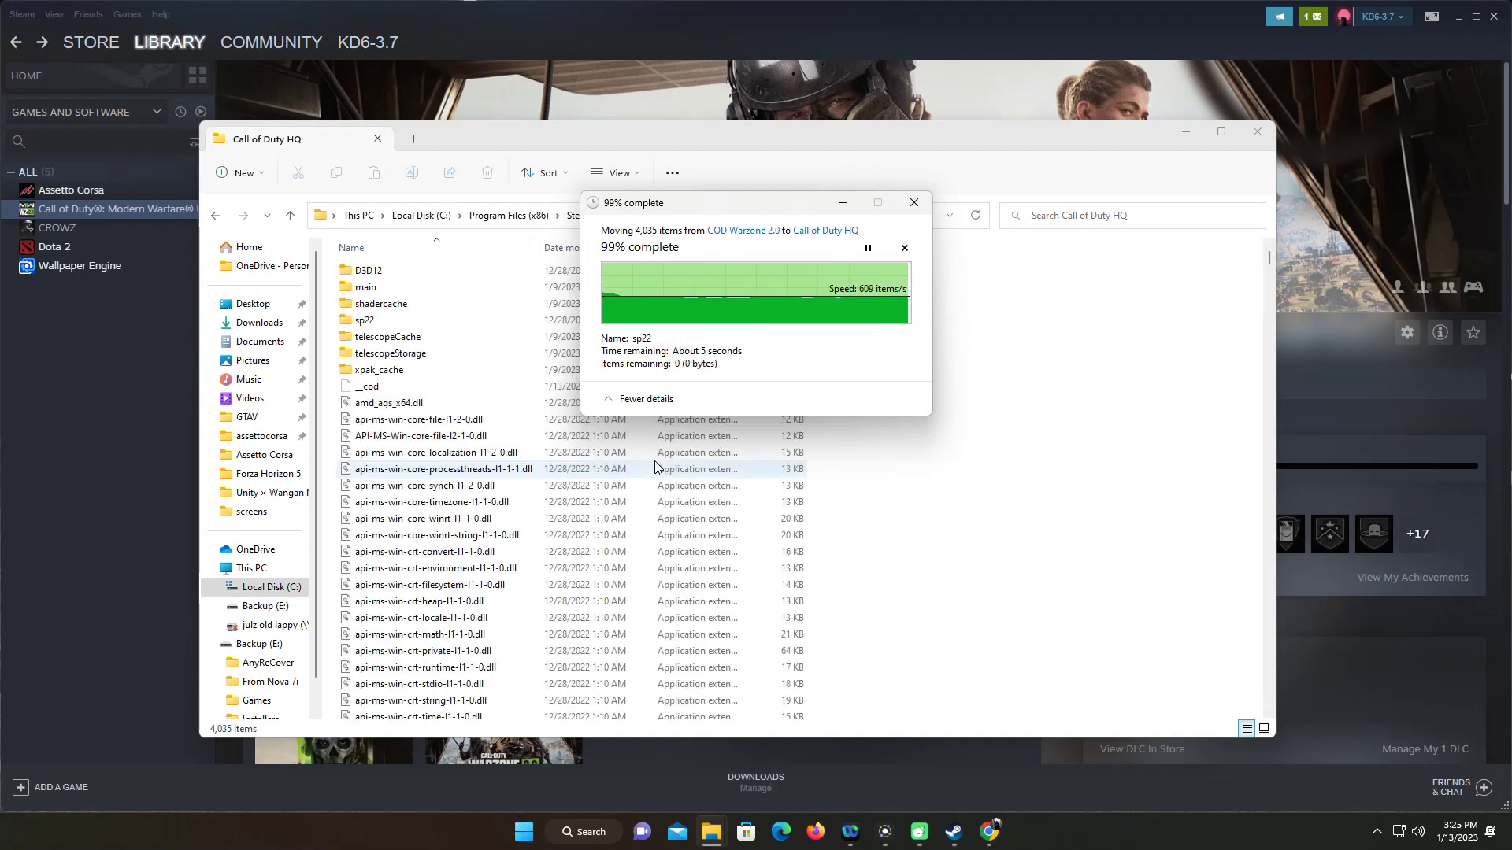
- Check the contents of the COD Warzone 2.0 folder and delete the folder from common
left_click(290, 218)
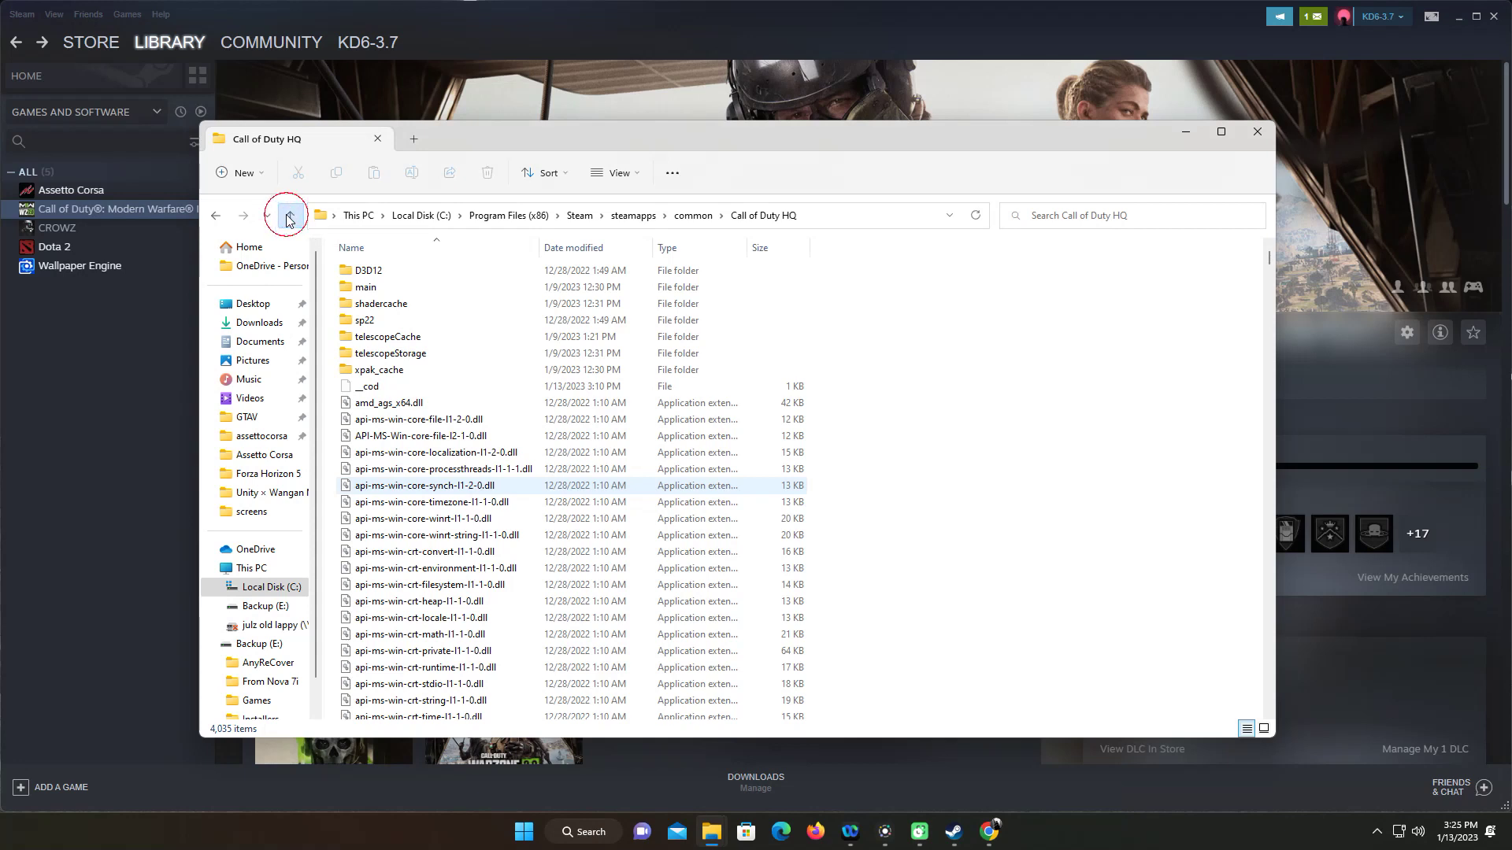
left_click(421, 306)
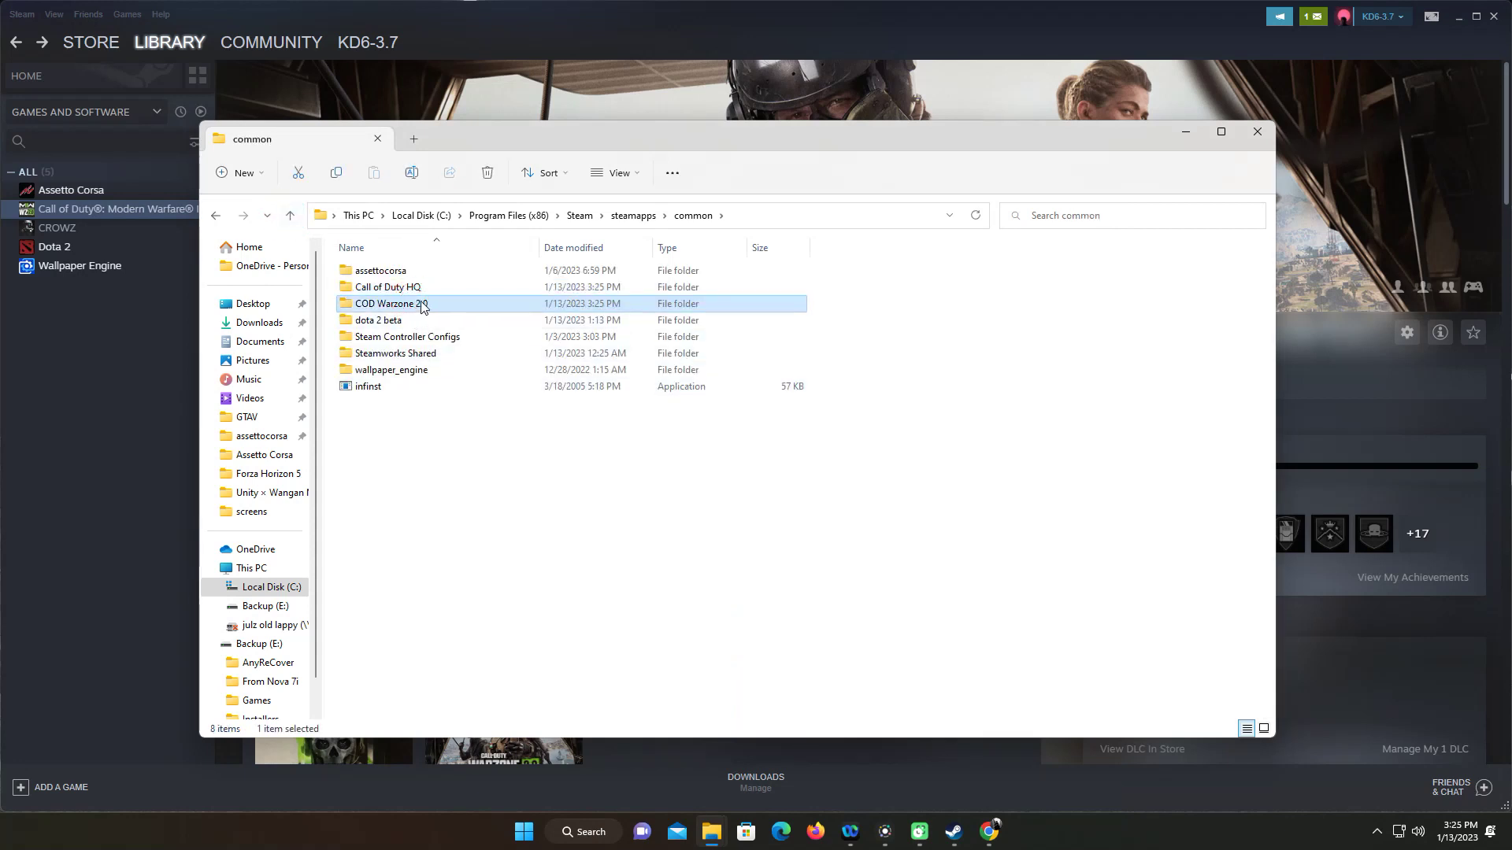
double_click(421, 305)
key("alt+Up")
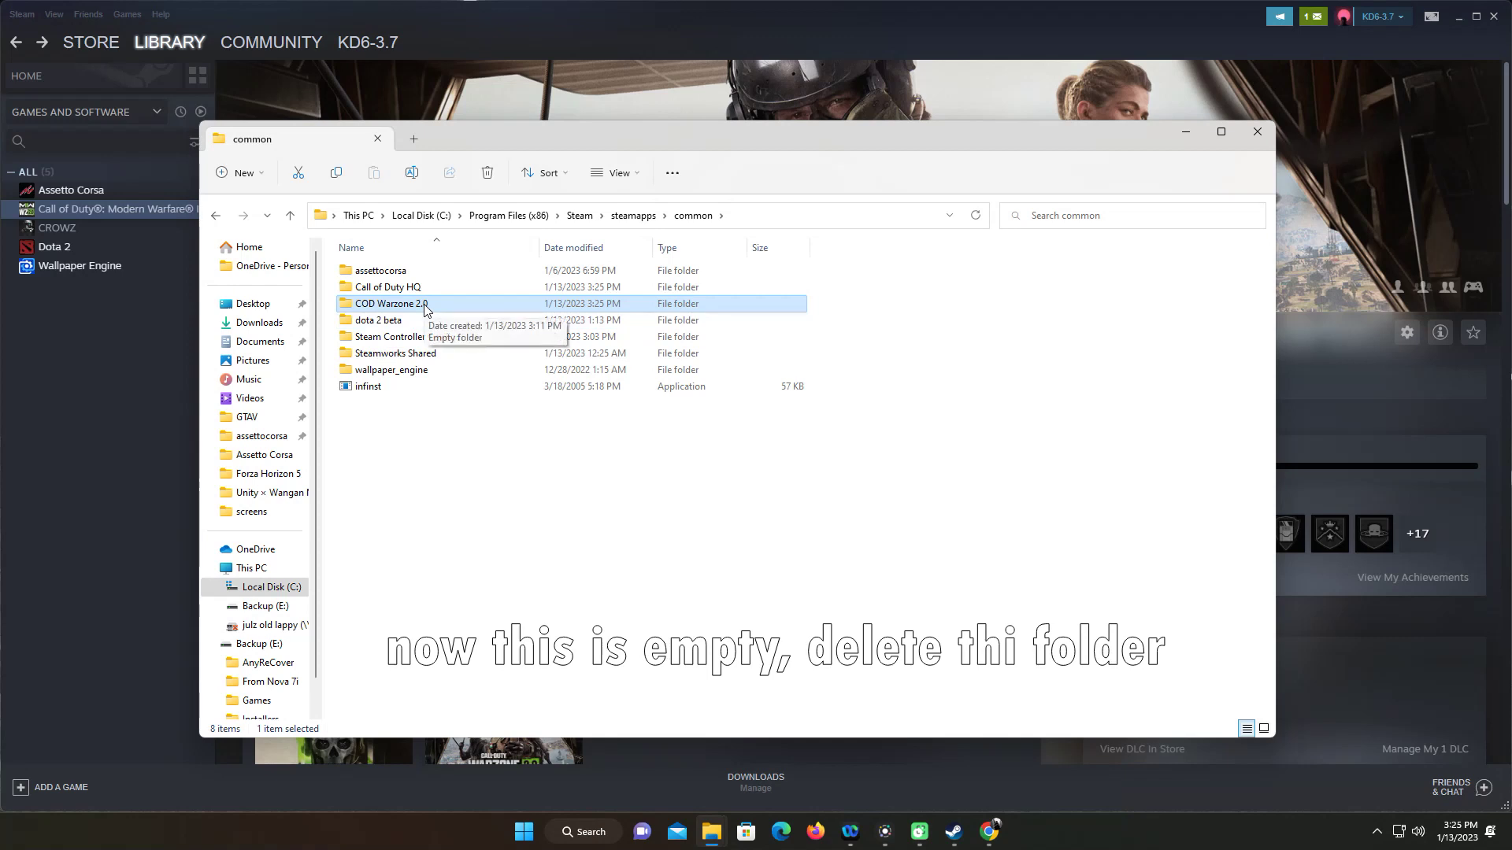
right_click(425, 306)
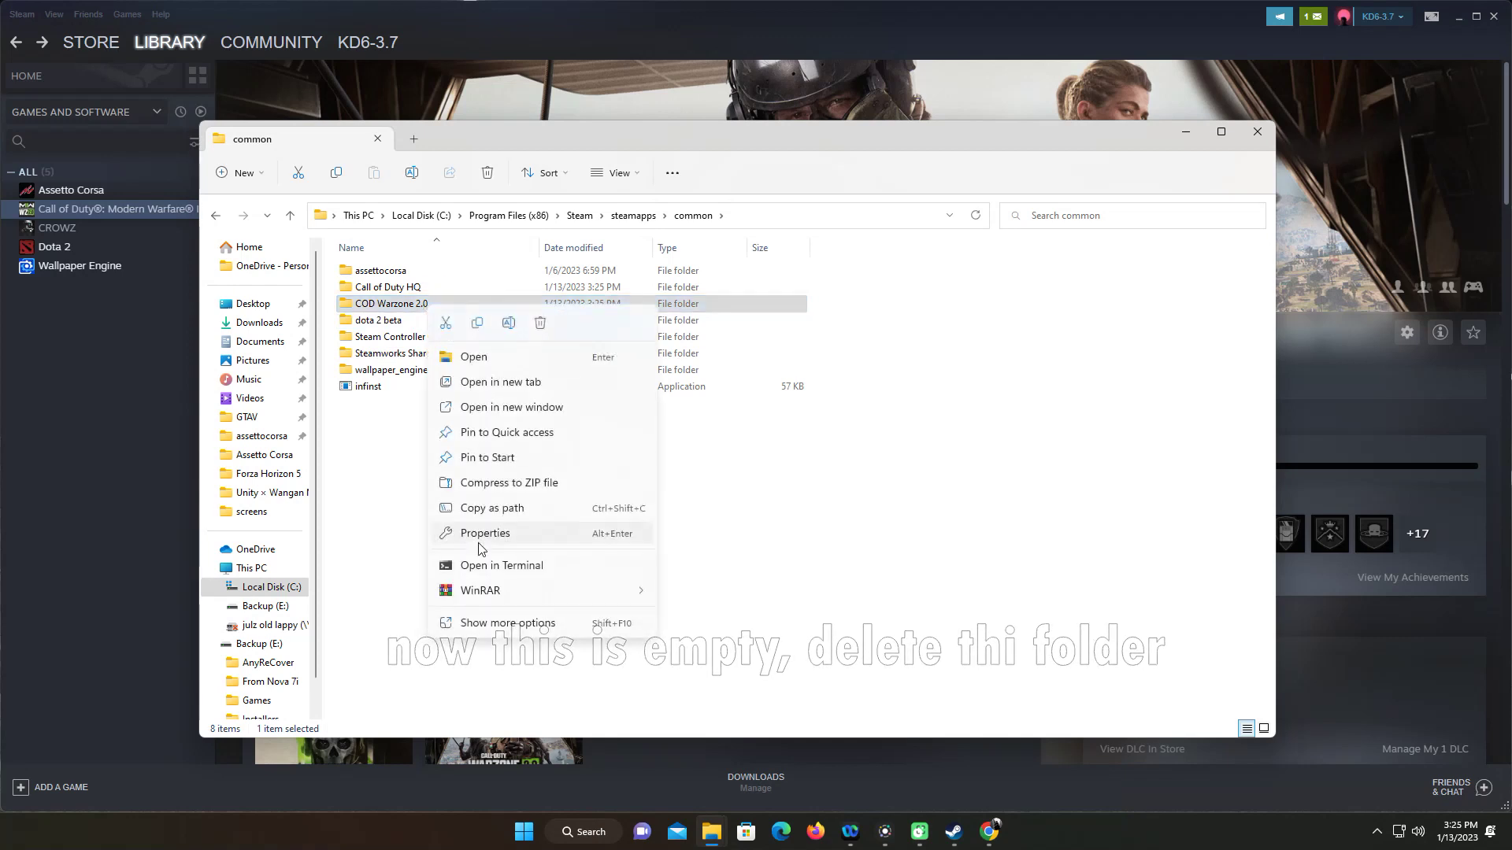
left_click(496, 714)
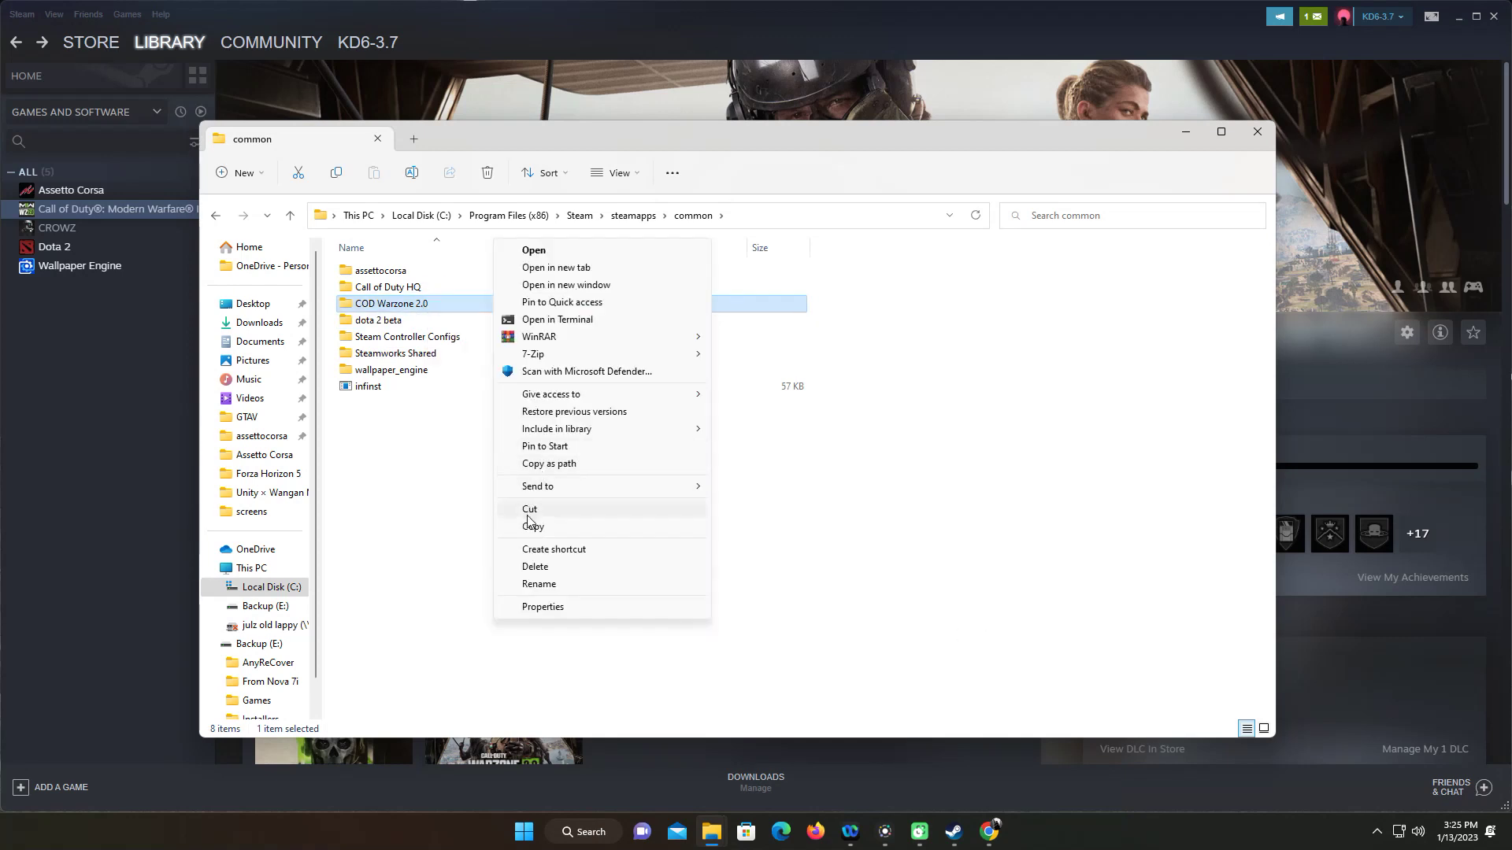
left_click(535, 567)
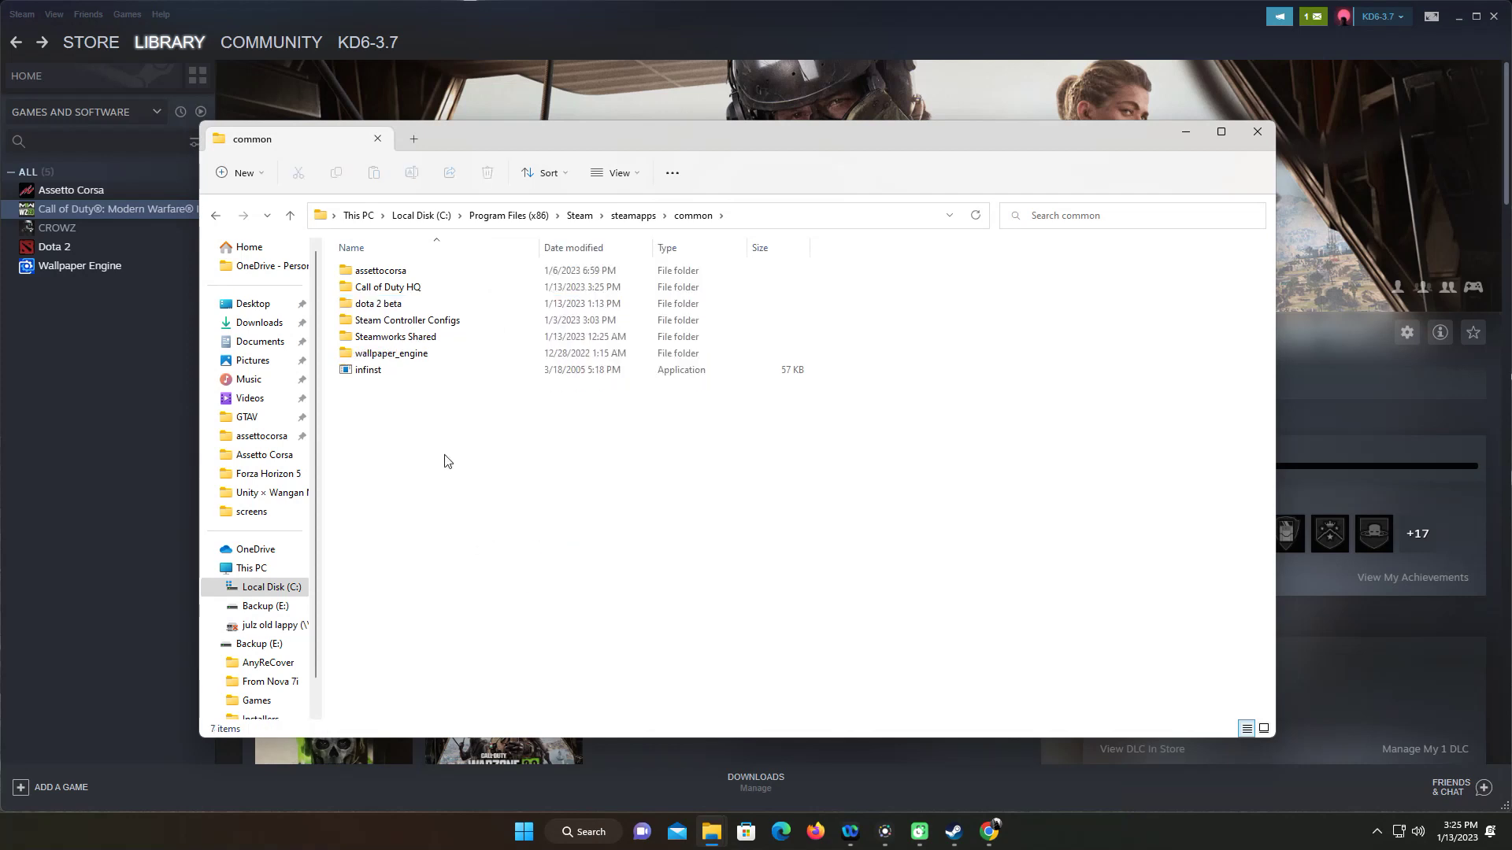
left_click(356, 287)
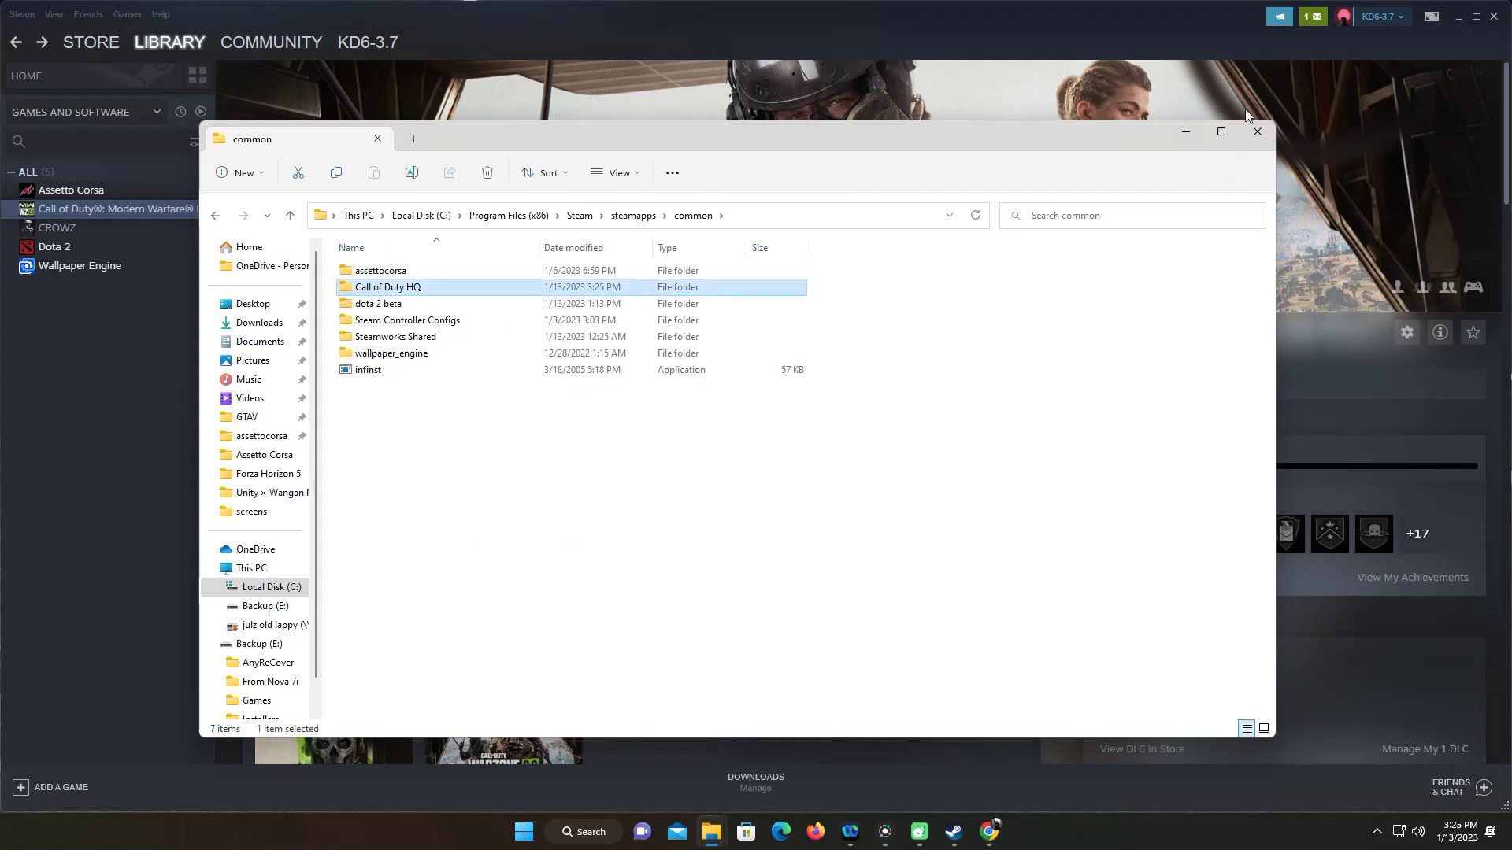
- Switch back to Steam and install the game under C:\Program Files (x86)\Steam with desktop and start menu shortcuts
left_click(1185, 131)
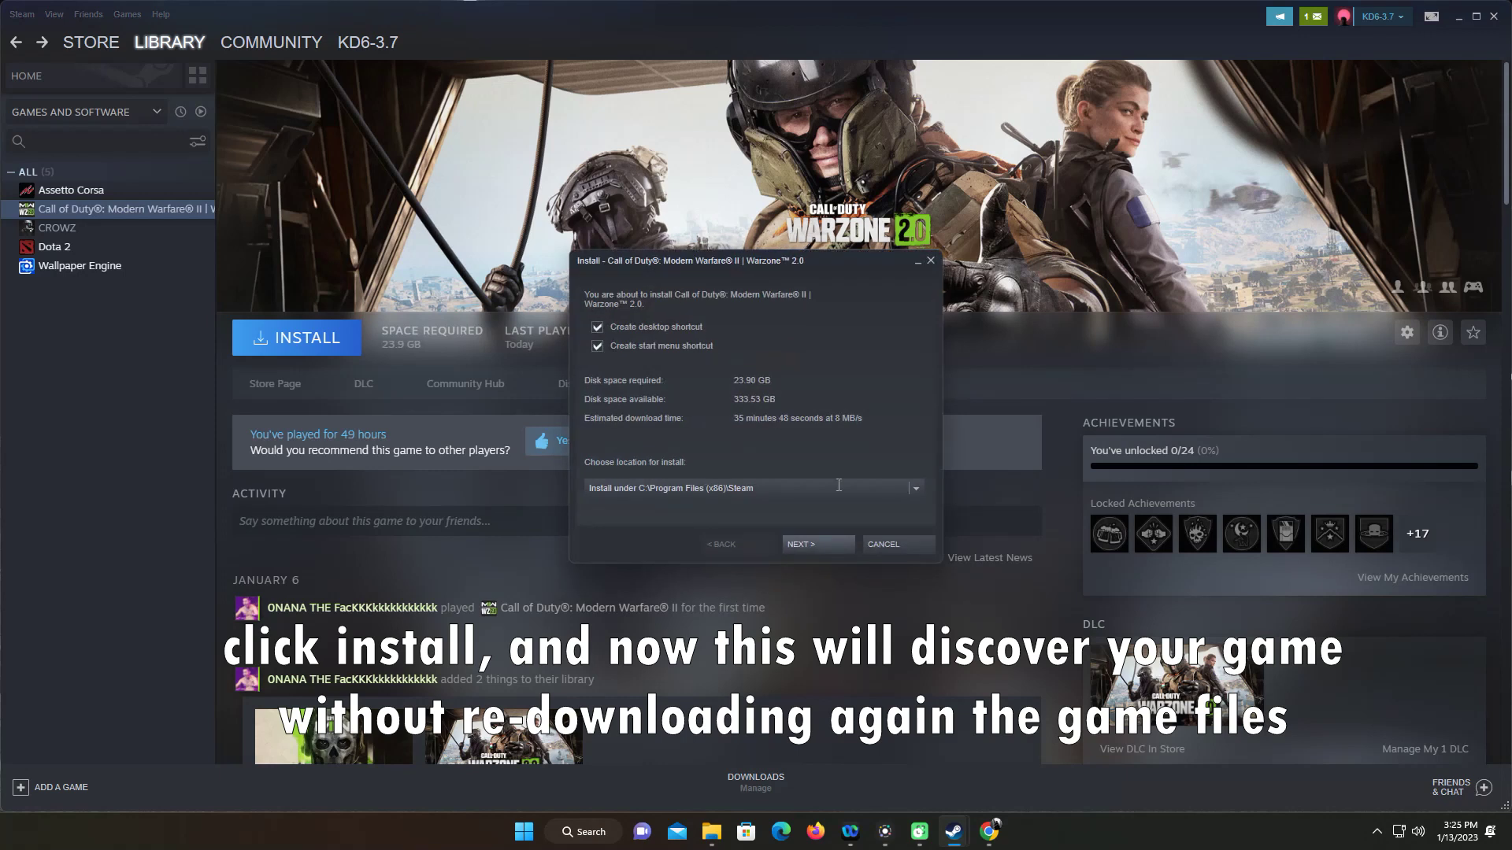
left_click(827, 548)
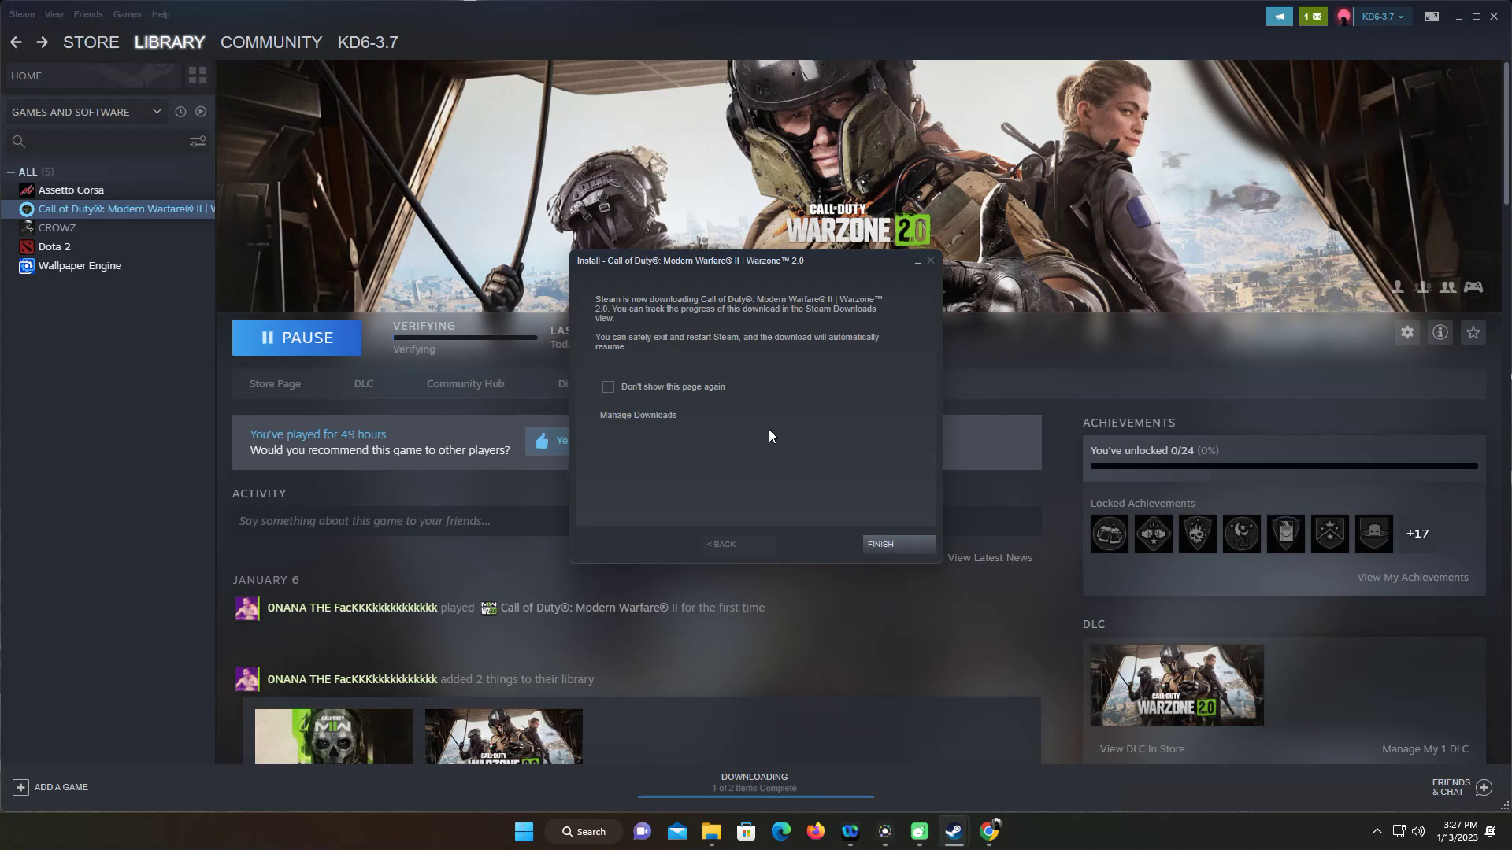
left_click(914, 545)
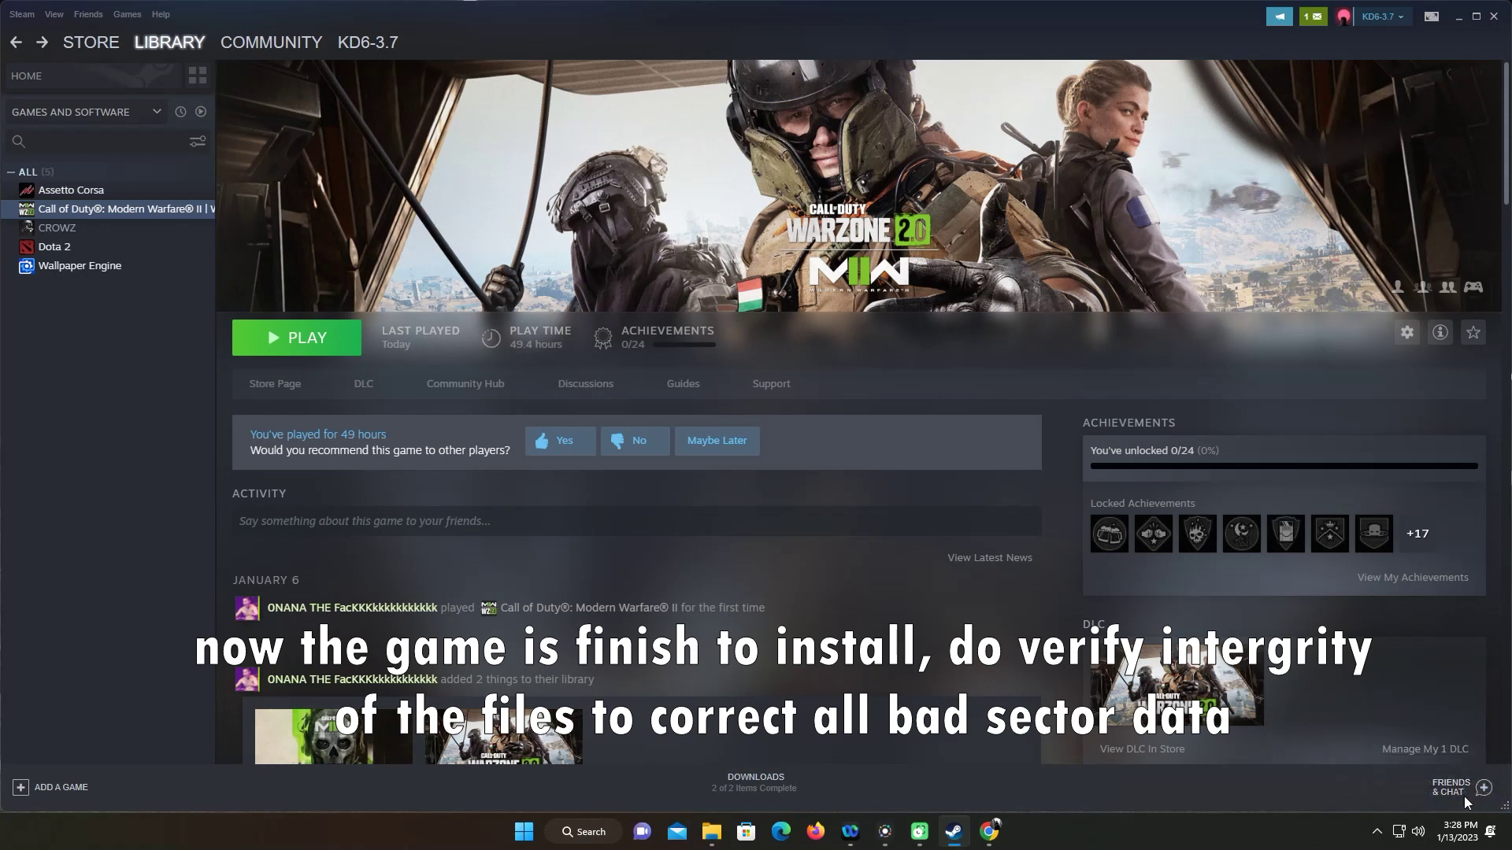
- Verify the integrity of the local files for Call of Duty: Modern Warfare II | Warzone 2.0, then close its properties
right_click(167, 211)
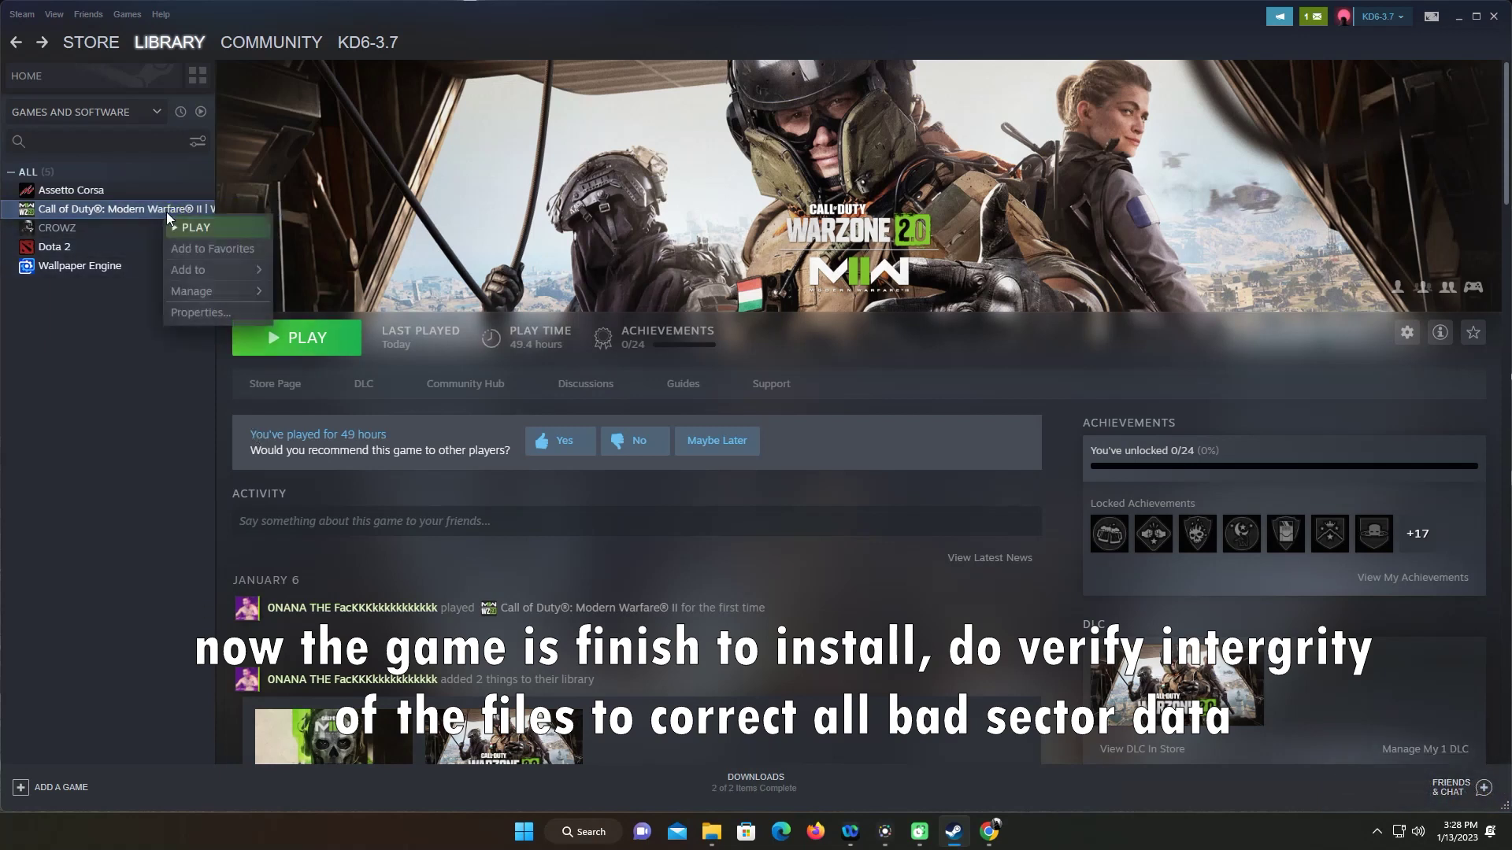
left_click(230, 313)
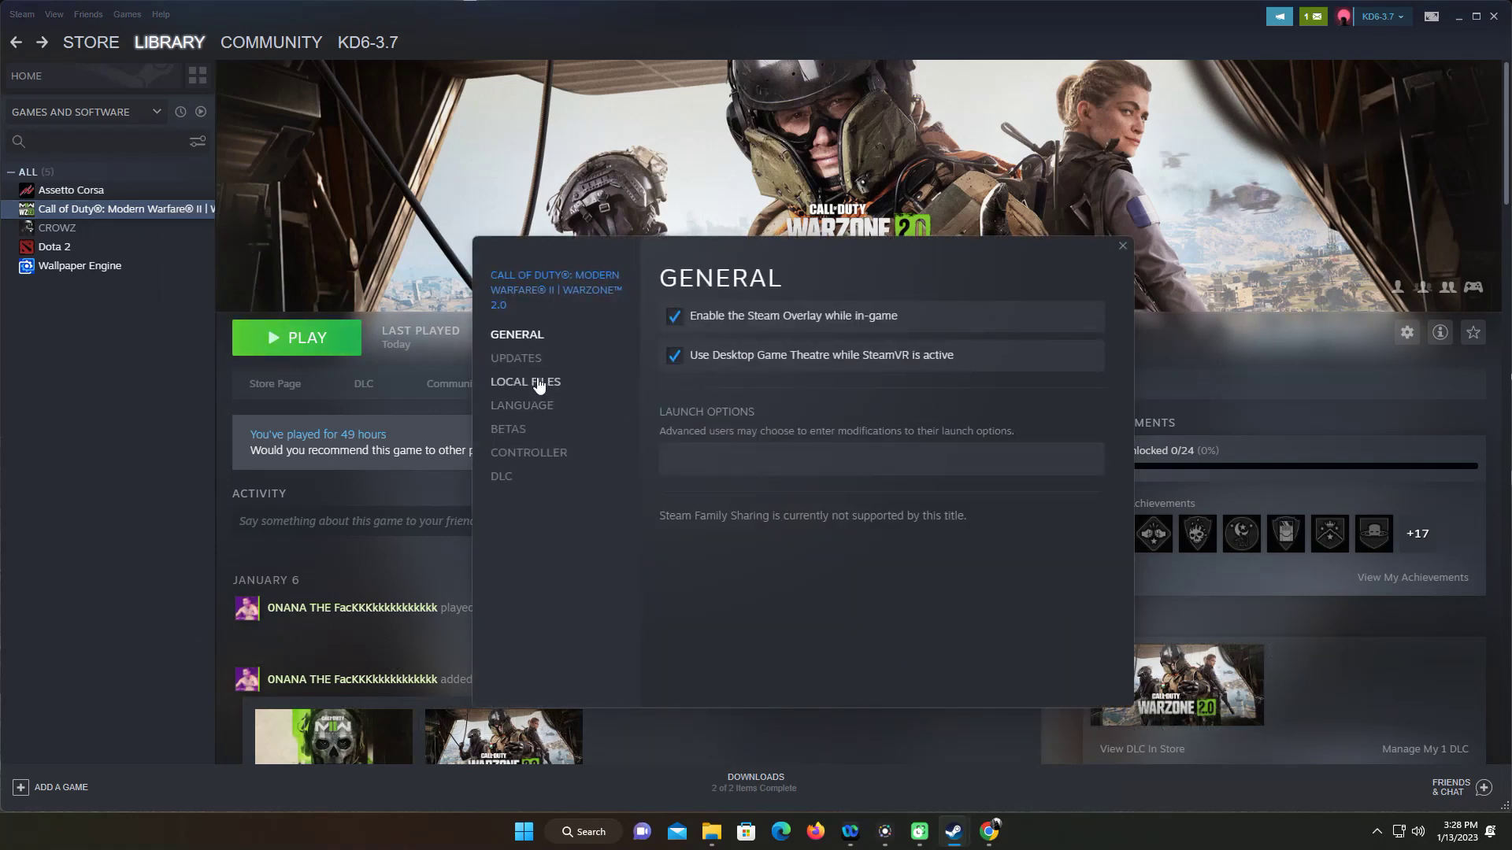
left_click(540, 386)
left_click(830, 415)
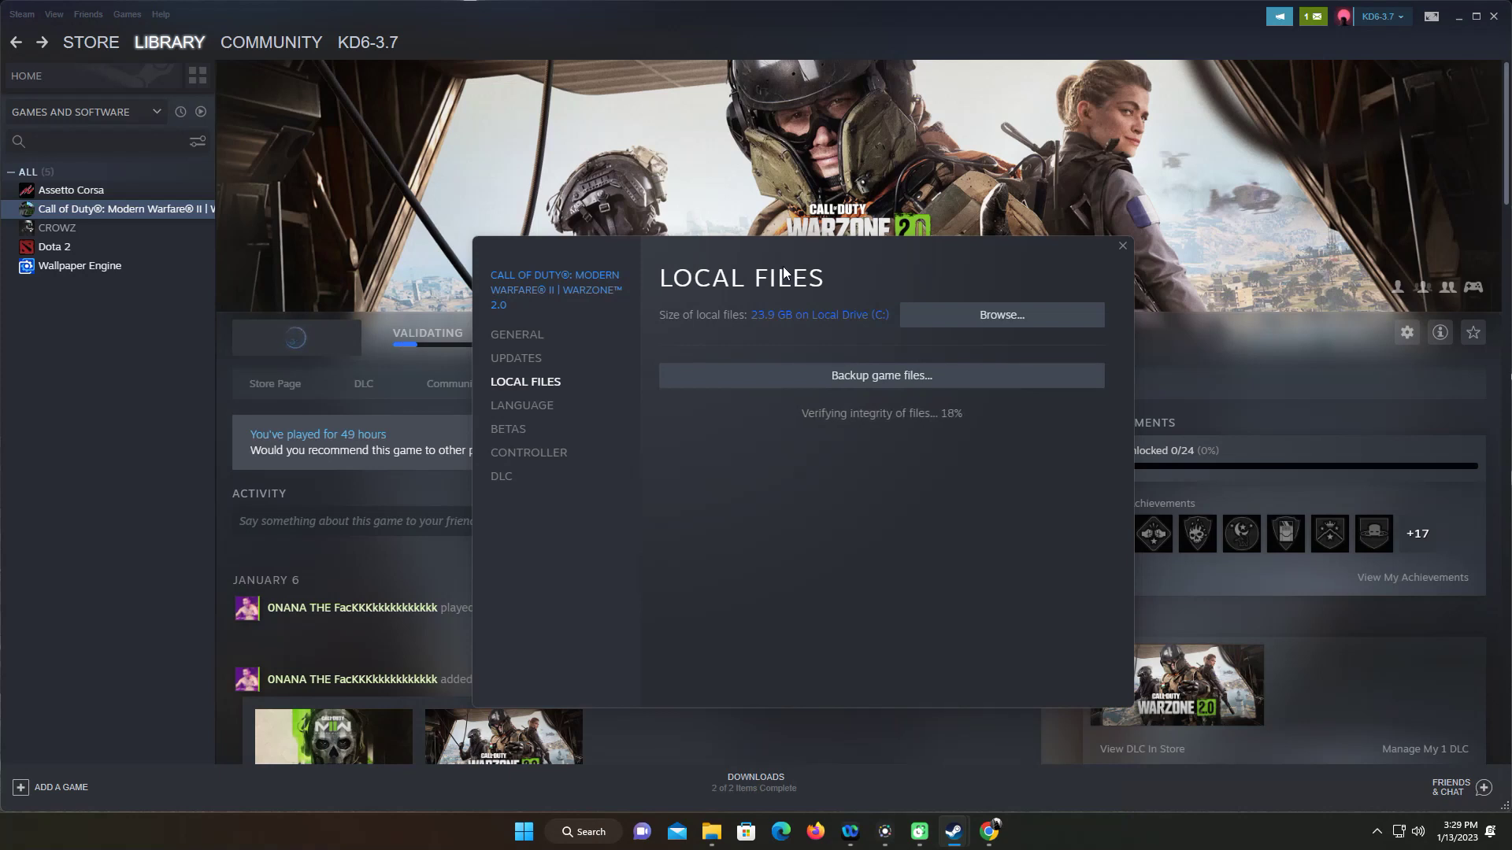
left_click_drag(806, 300, 956, 266)
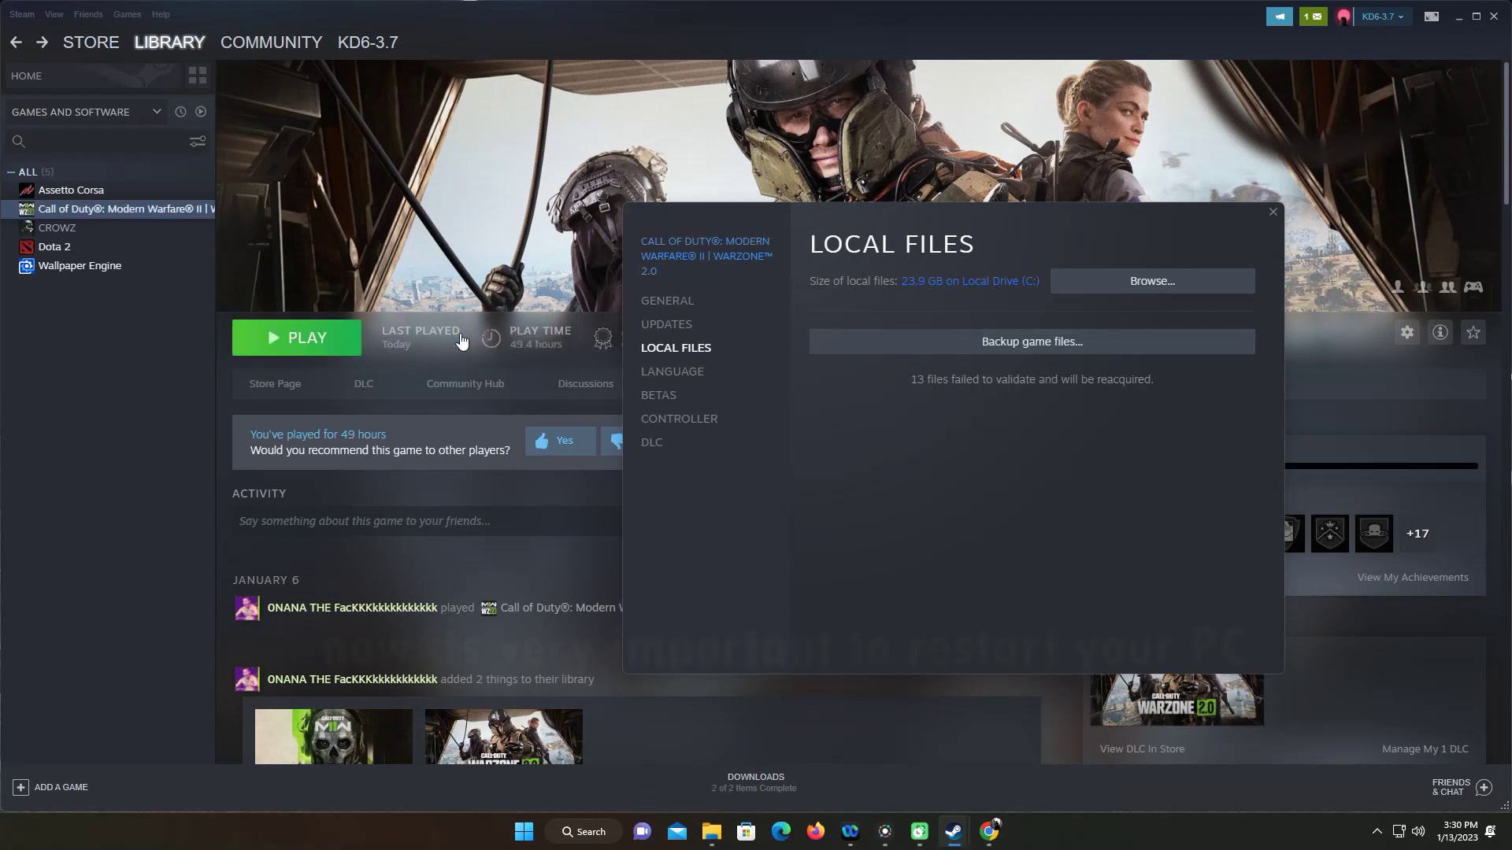
key("Escape")
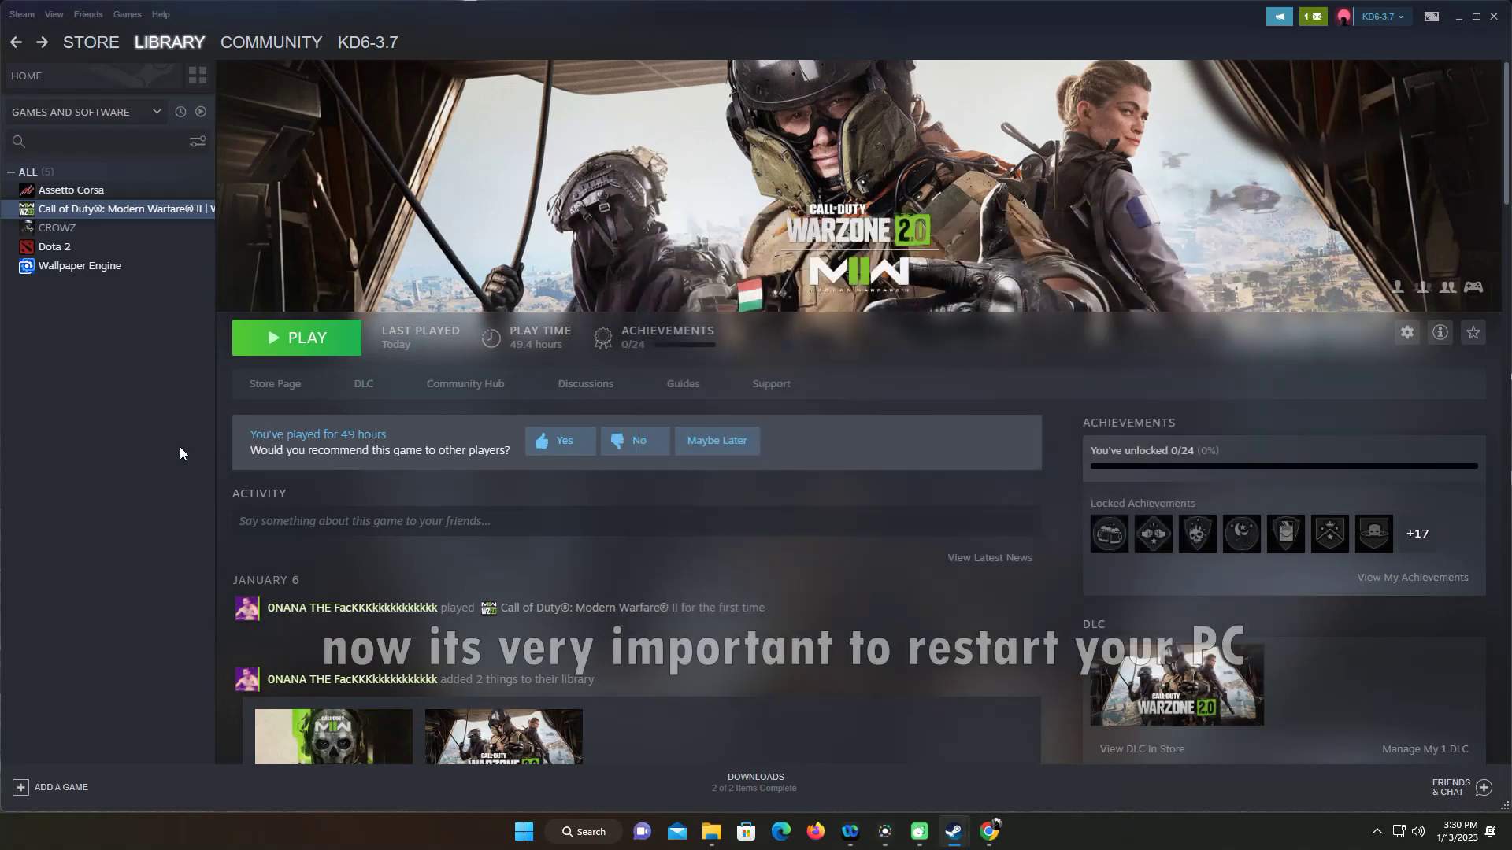
- Close the Steam and File Explorer windows and restart the PC
left_click(1495, 20)
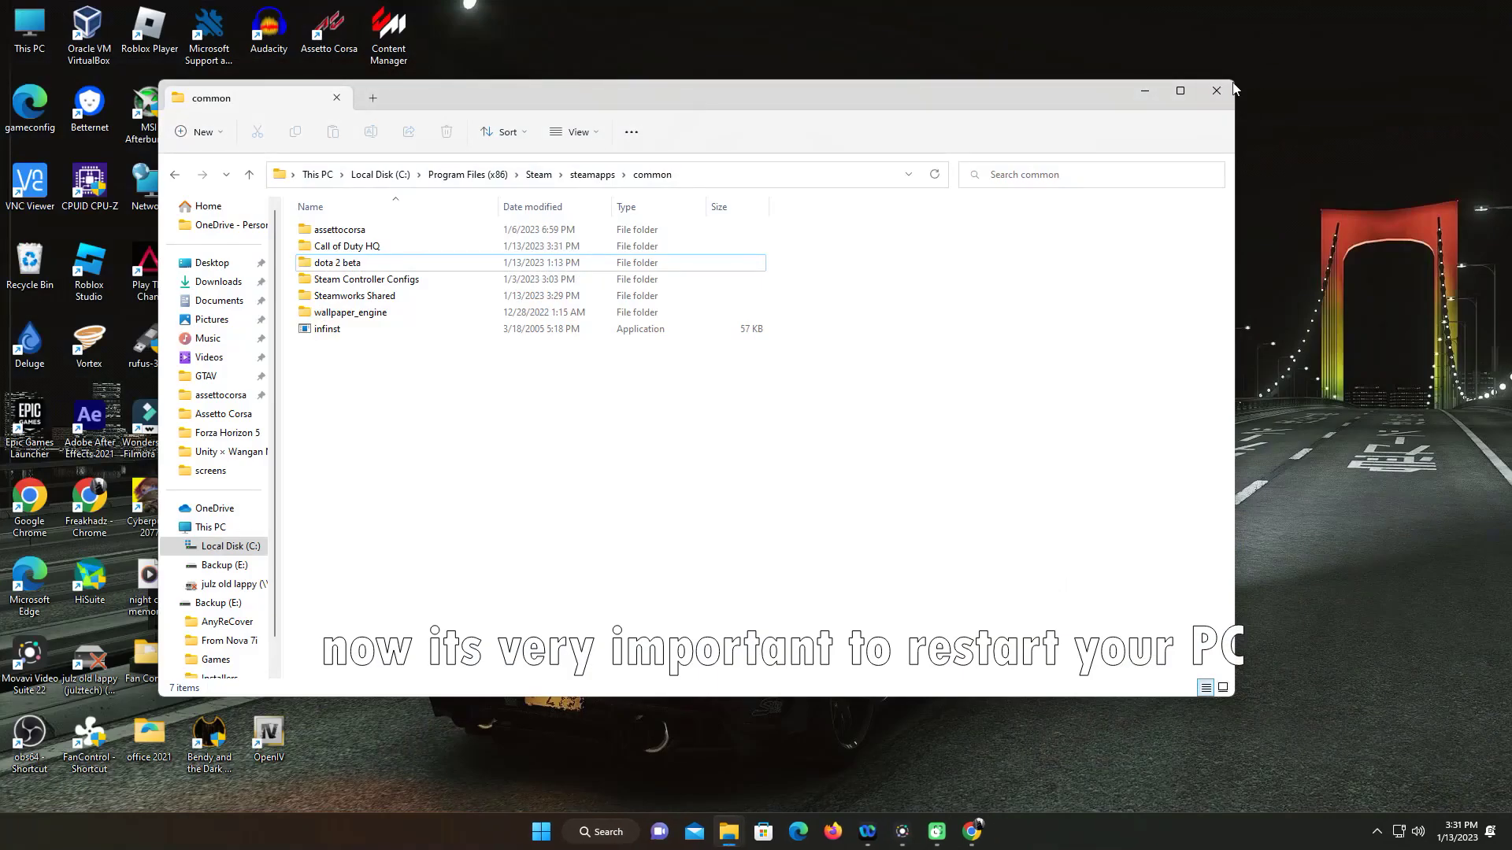
left_click(1232, 93)
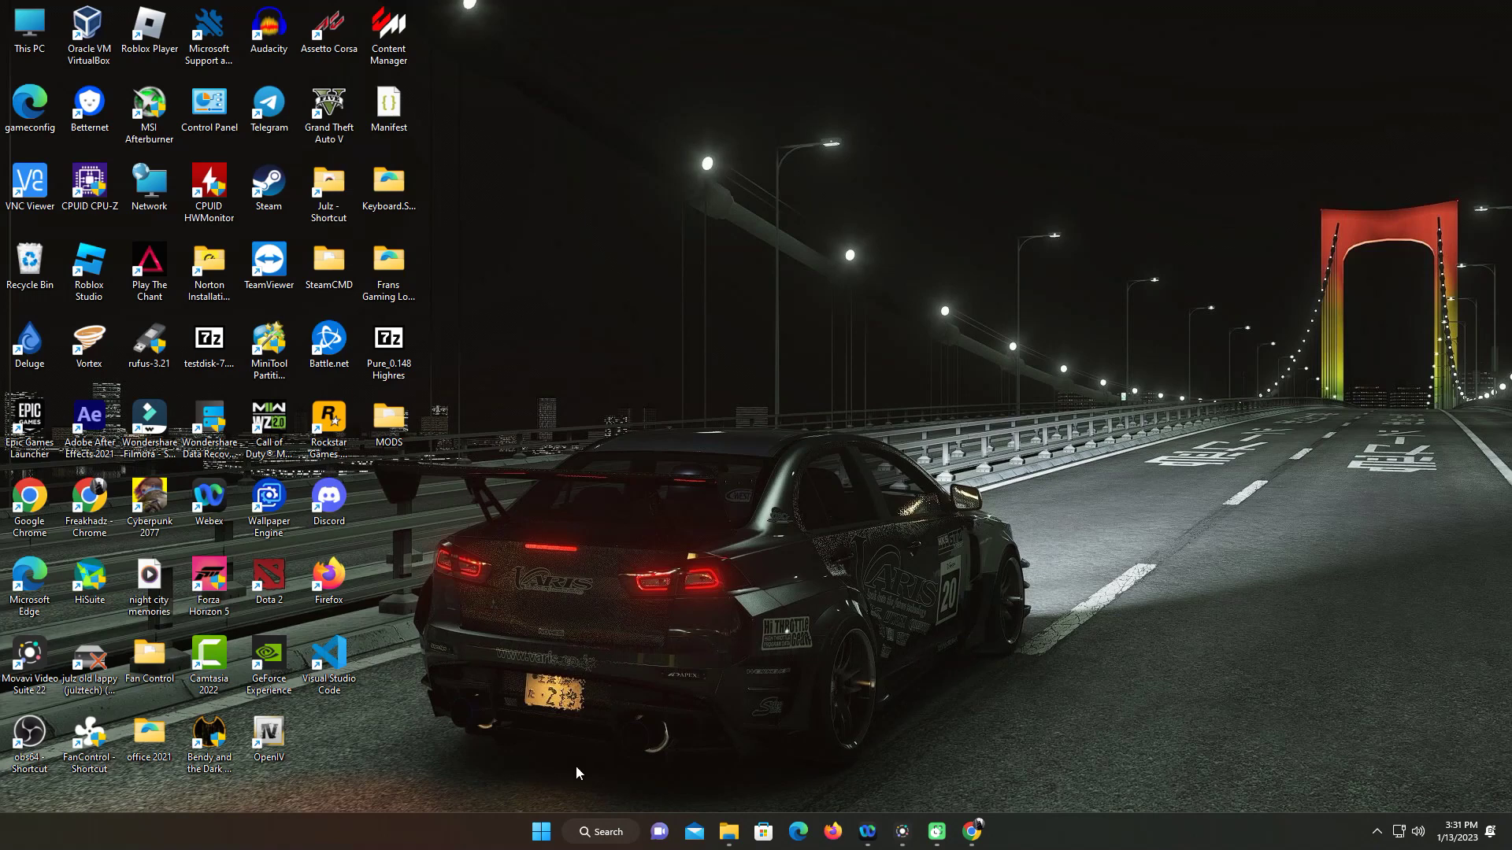
left_click(541, 833)
left_click(951, 778)
left_click(942, 743)
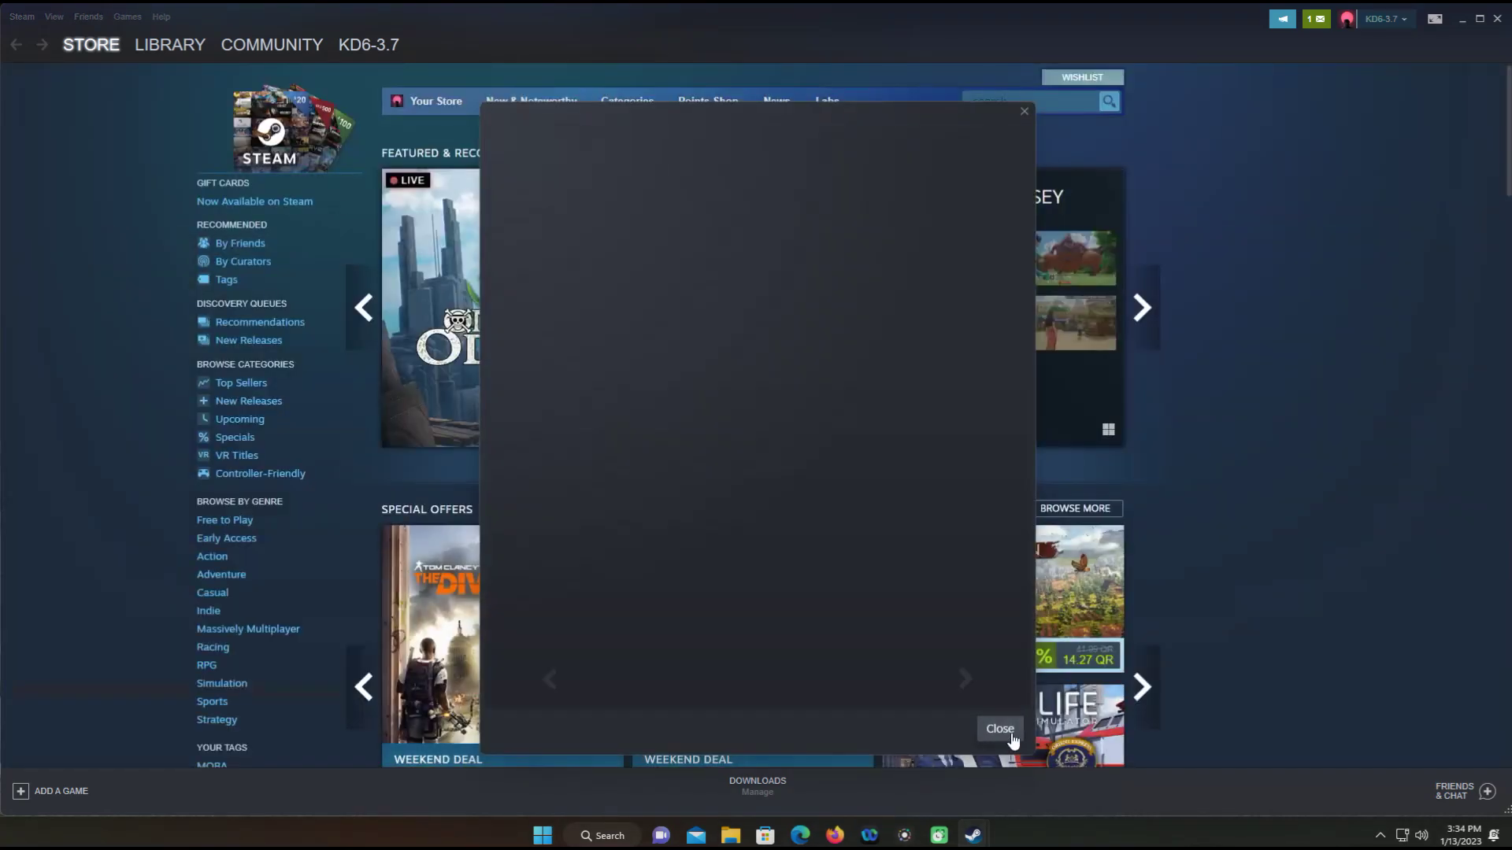
- Dismiss the Steam news window and launch Call of Duty: Modern Warfare II from the library in safe mode
left_click(1002, 726)
left_click(128, 17)
left_click(145, 40)
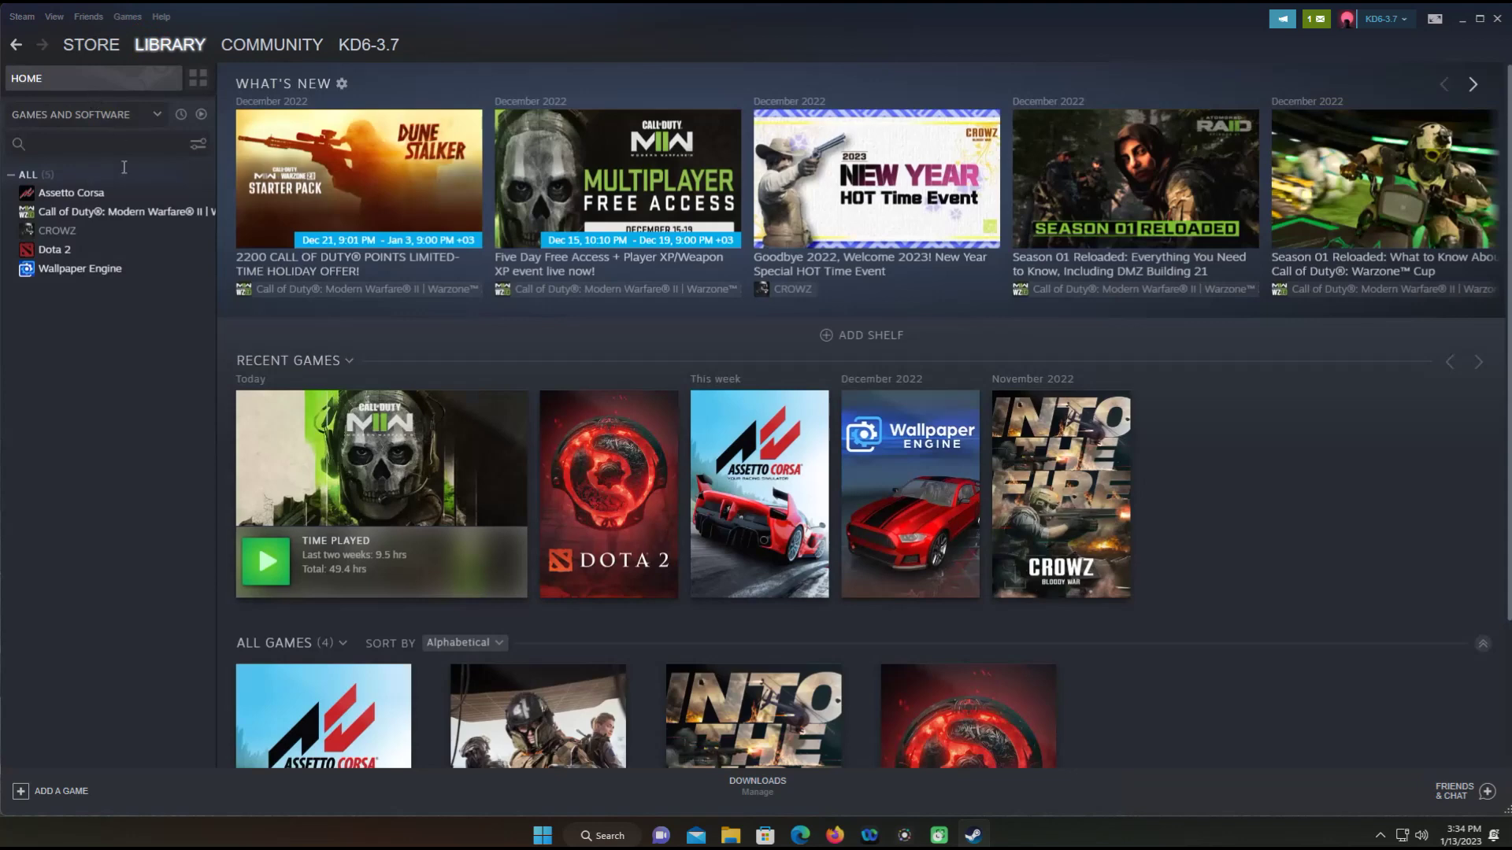
left_click(90, 212)
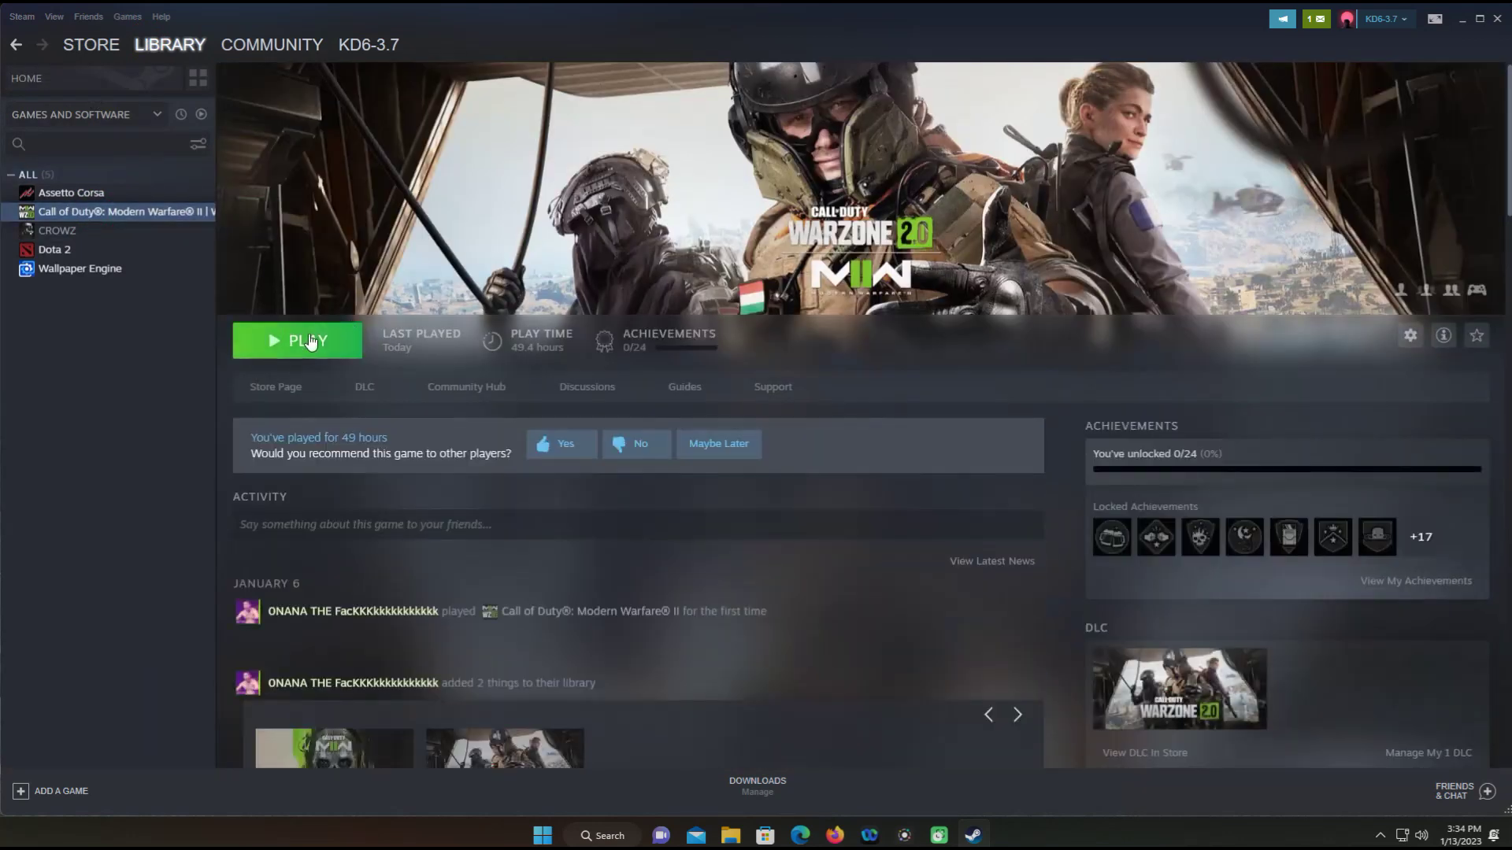
mouse_move(713, 344)
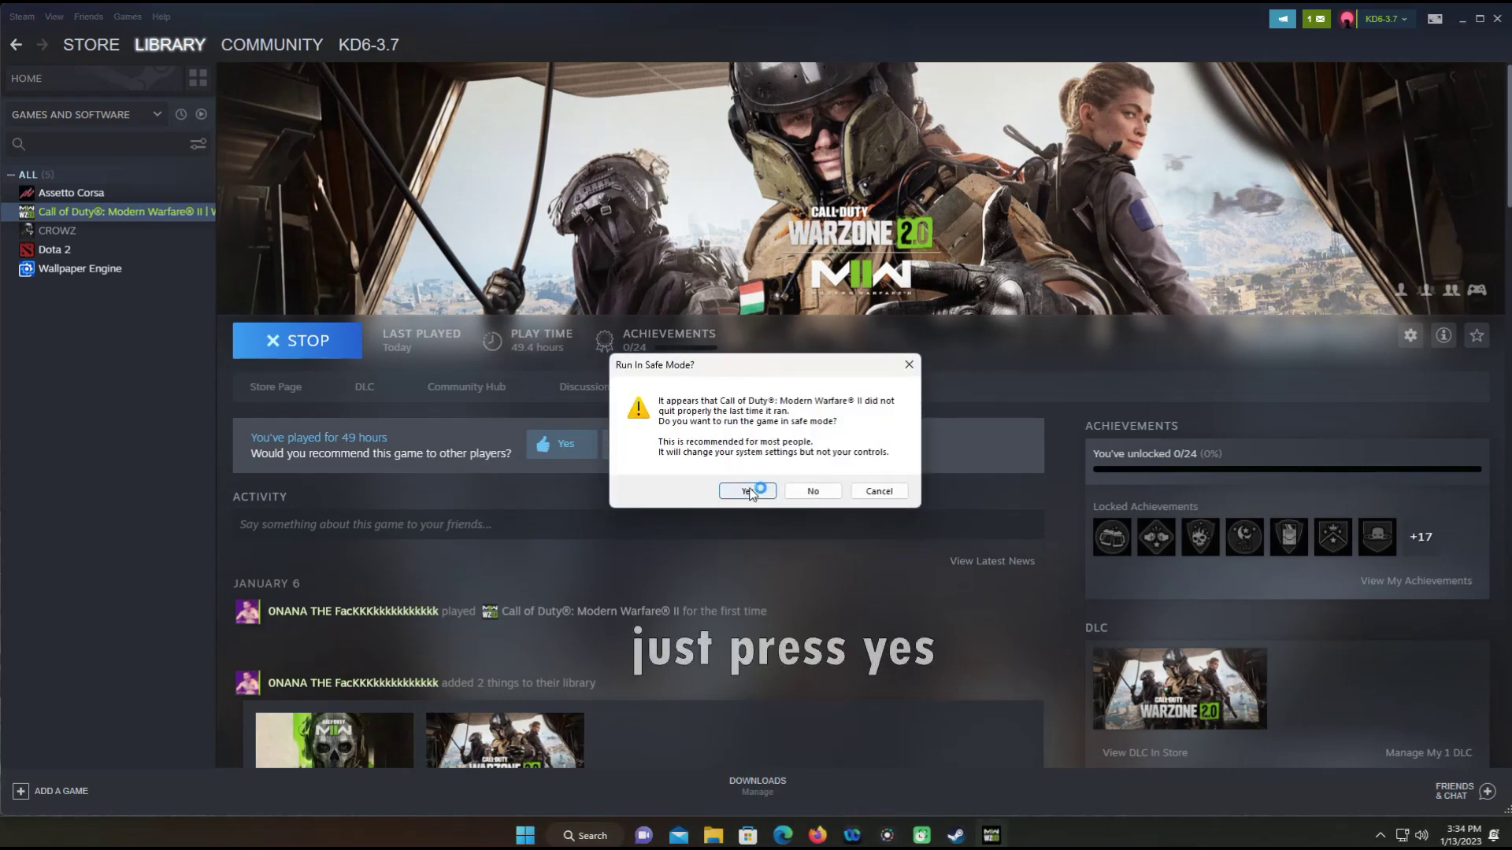
left_click(748, 491)
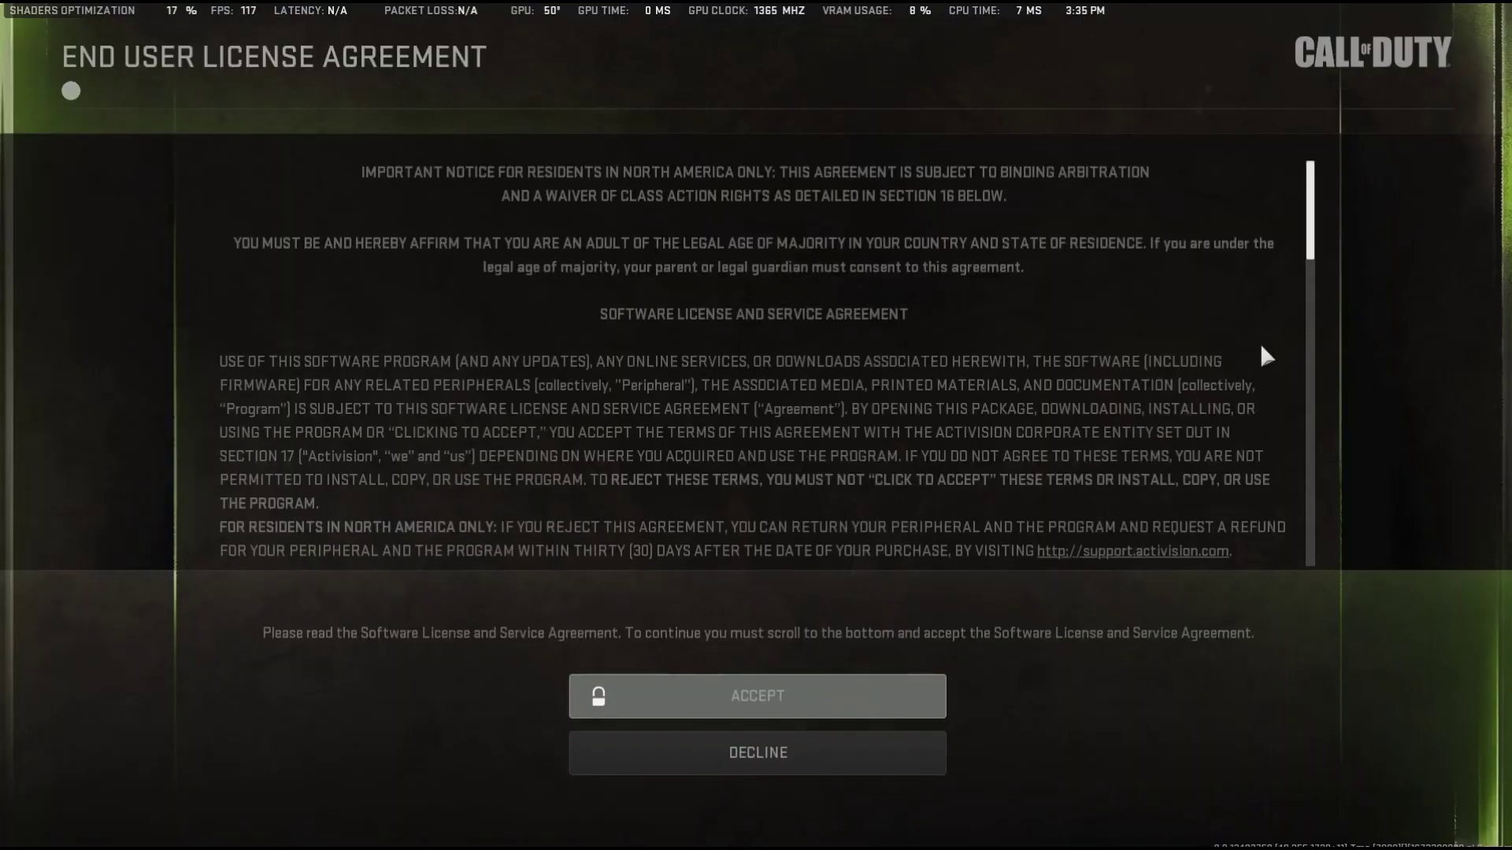
- Accept the End User License Agreement and Terms of Use, acknowledge the Privacy Policy, and exit the game for the update restart
scroll(1271, 355, "down", 5)
left_click_drag(1308, 220, 1347, 607)
left_click(804, 702)
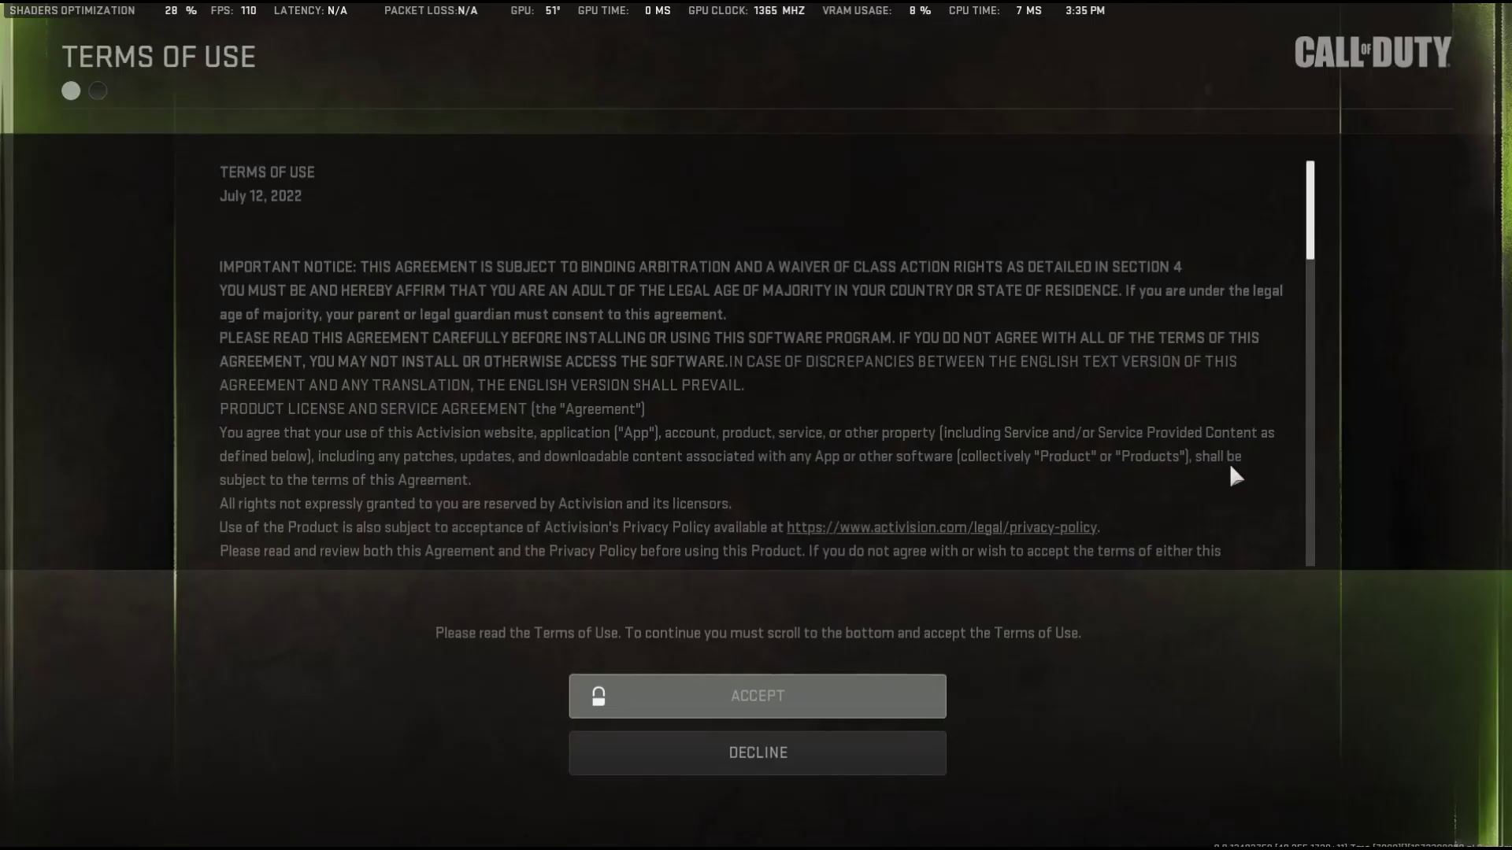
left_click_drag(1302, 234, 1321, 598)
left_click(803, 702)
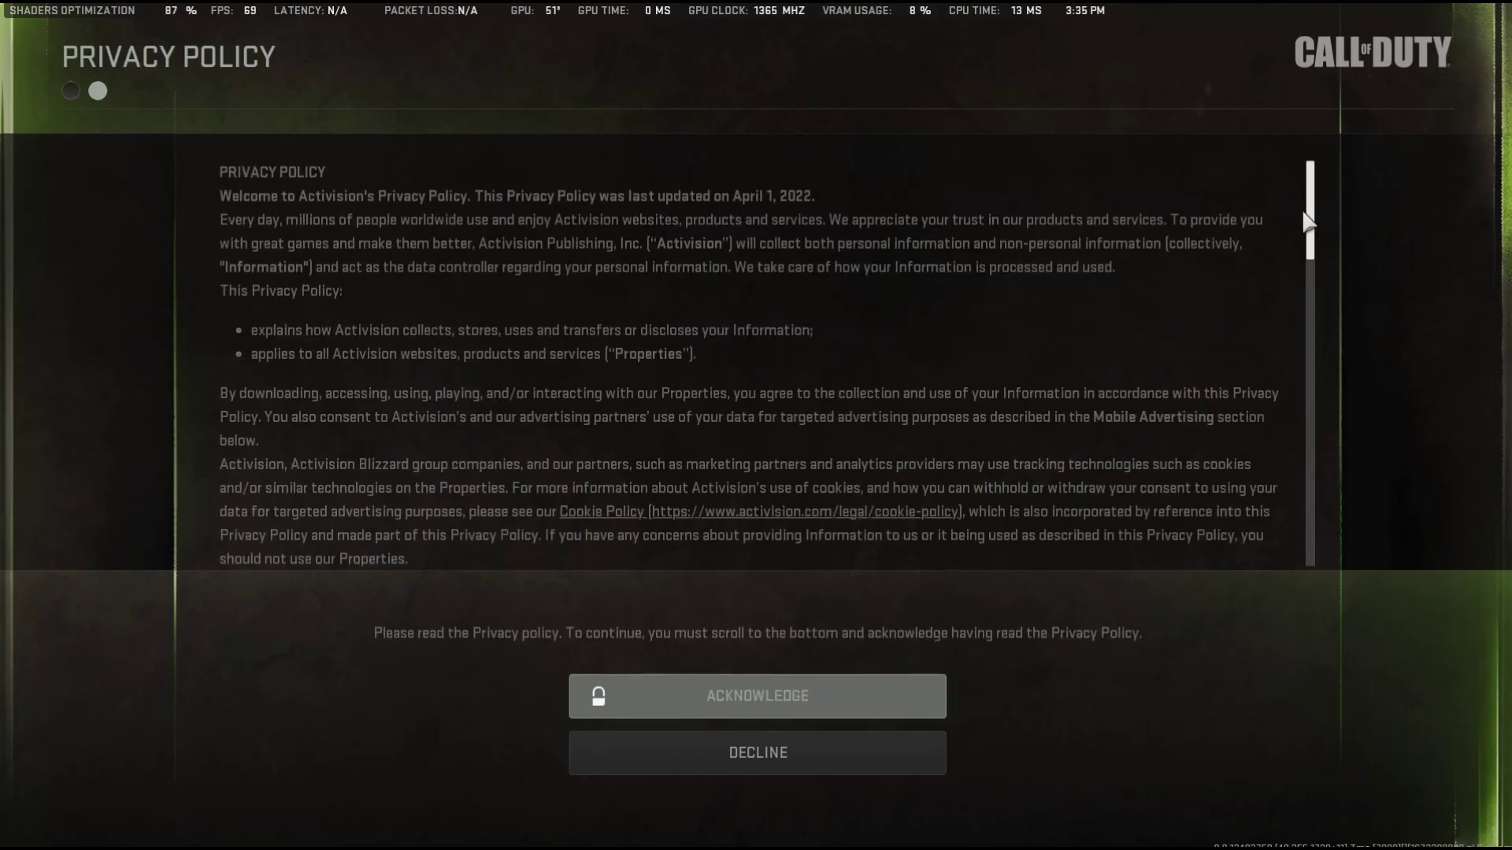
scroll(1342, 426, "down", 20)
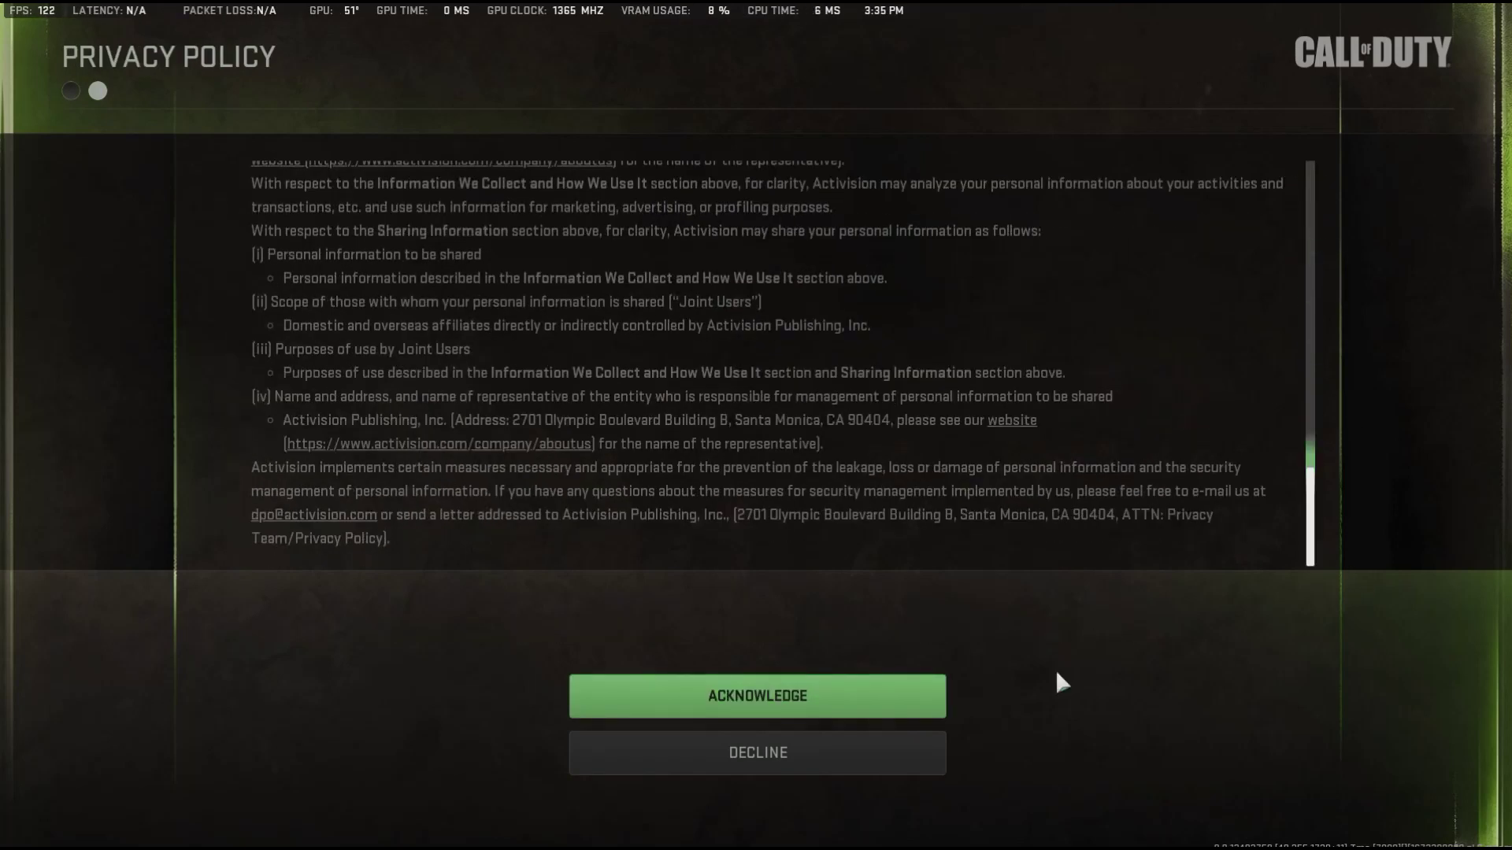
left_click(879, 698)
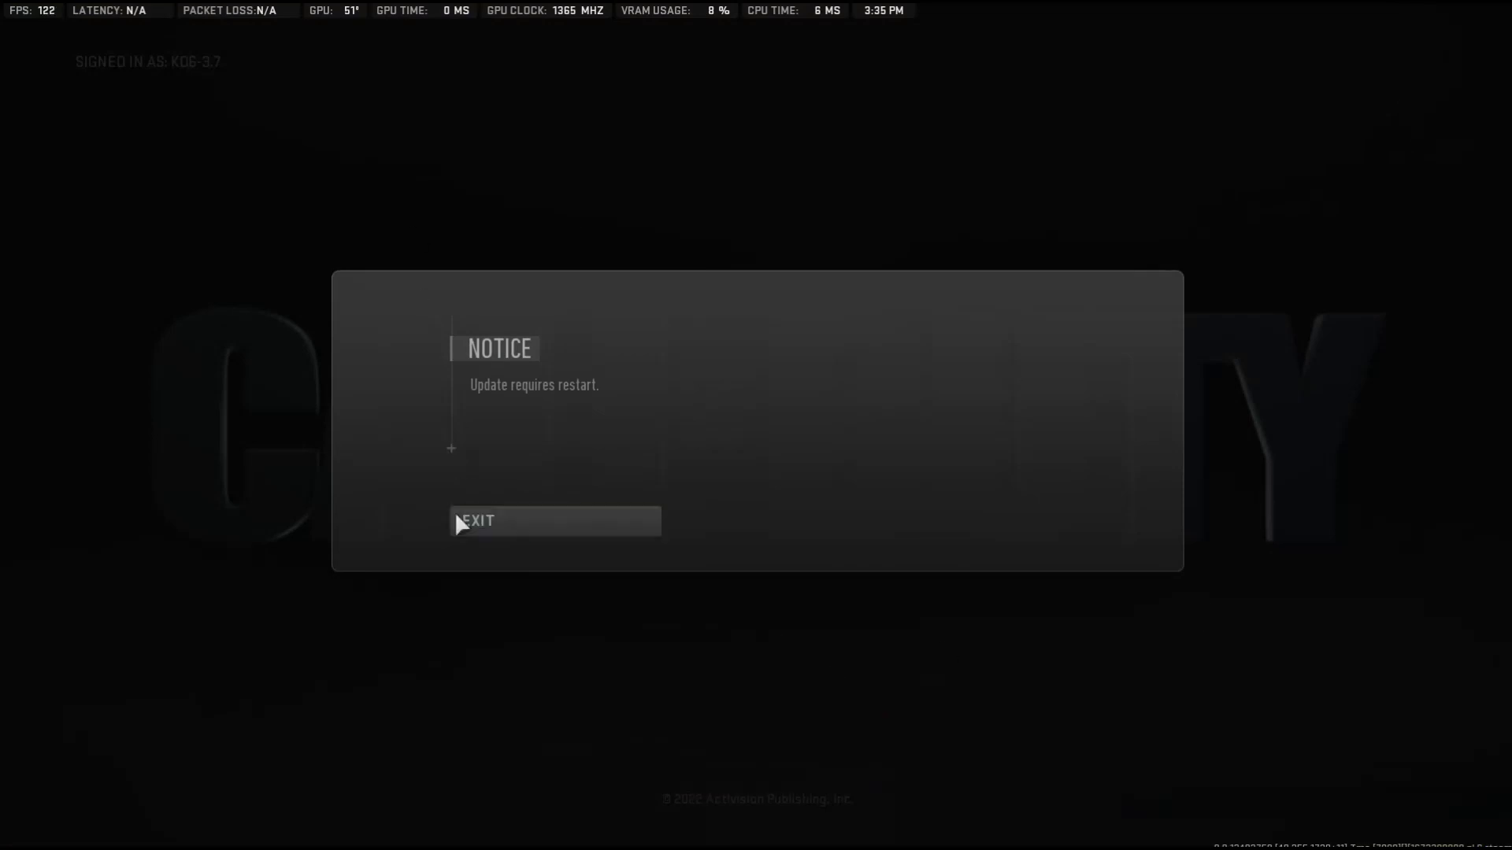
left_click(534, 525)
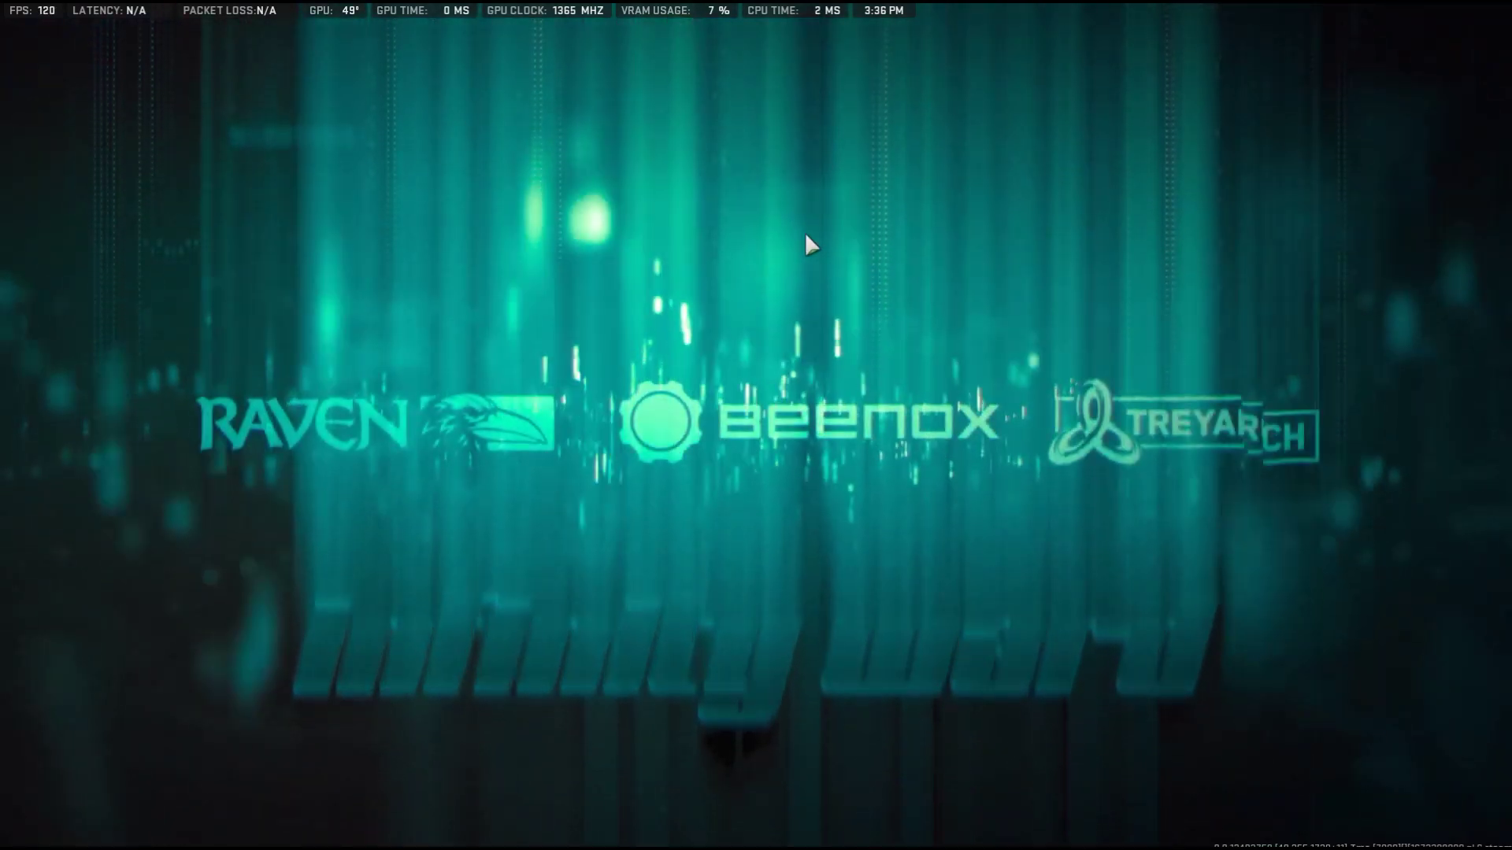
- Skip the intro and the message of the day, and start the DMZ mode from the What's Hot section
left_click(806, 237)
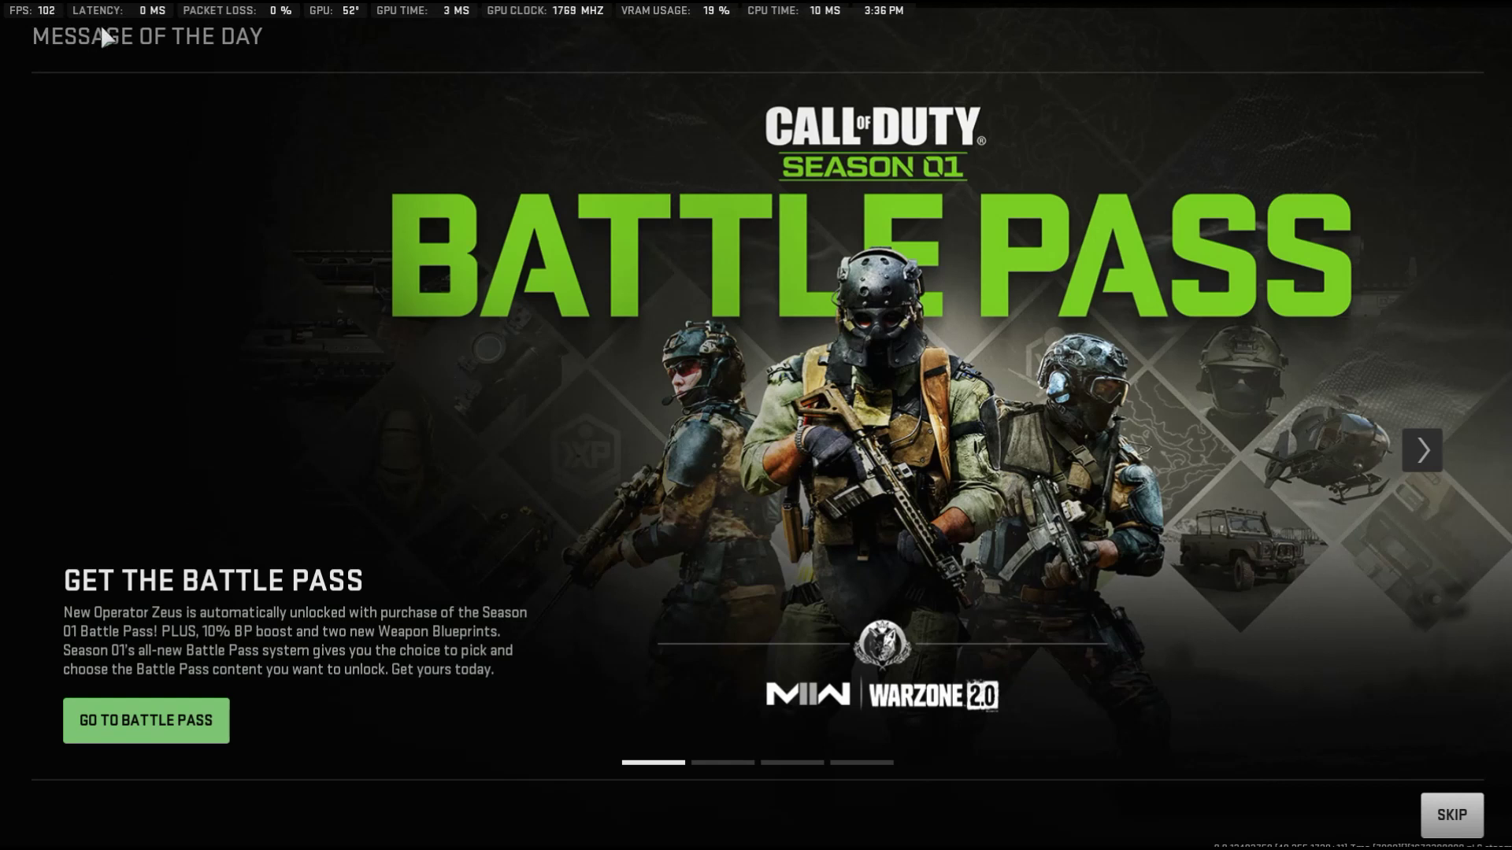
key("Escape")
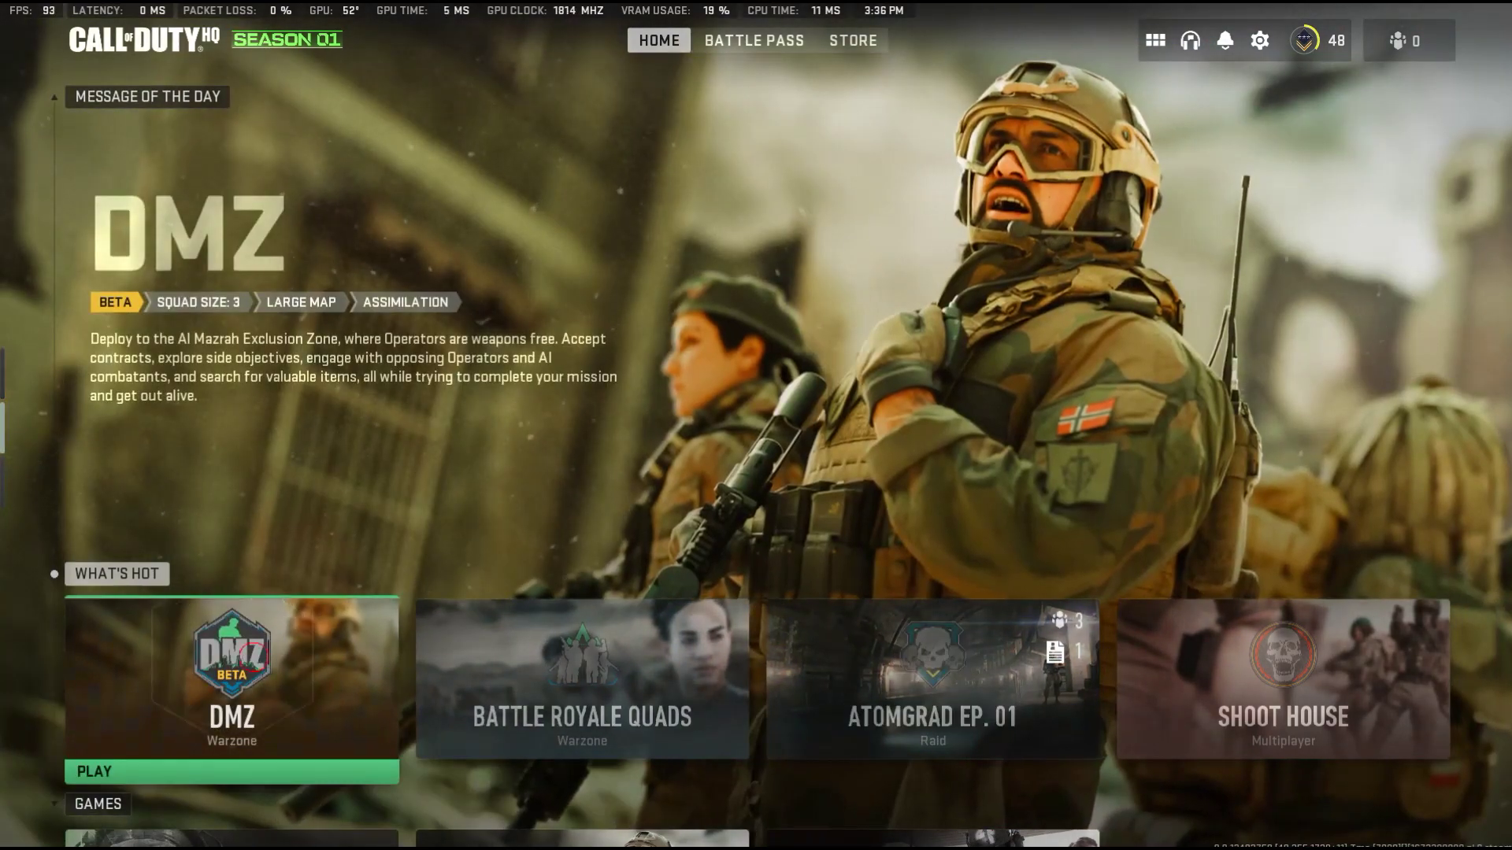
left_click(231, 686)
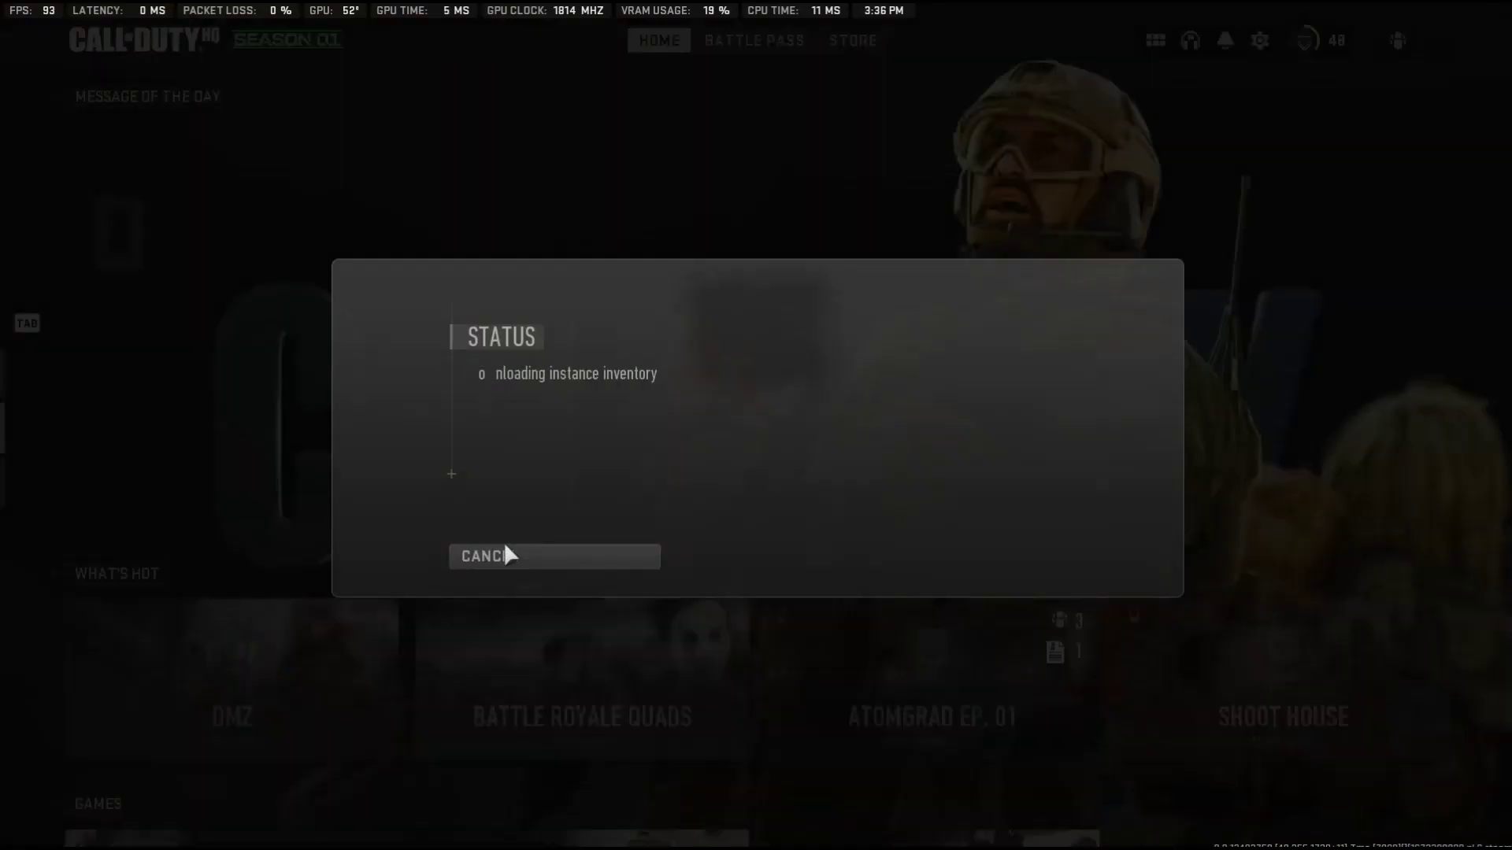